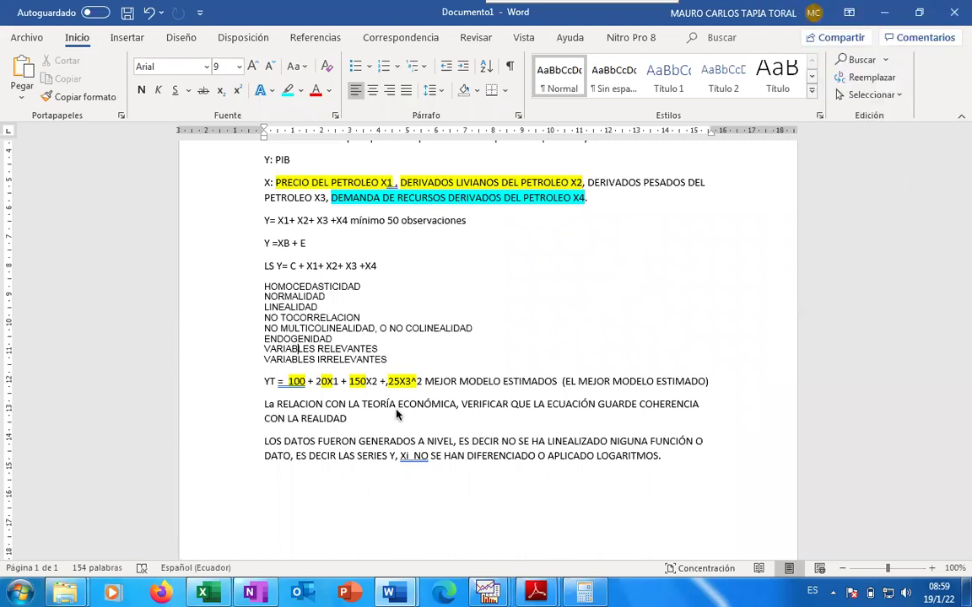
# - Review the model notes in Word, then switch to EViews and highlight the REGRESIONES ESPUREAS line in the command area
pyautogui.click(431, 359)
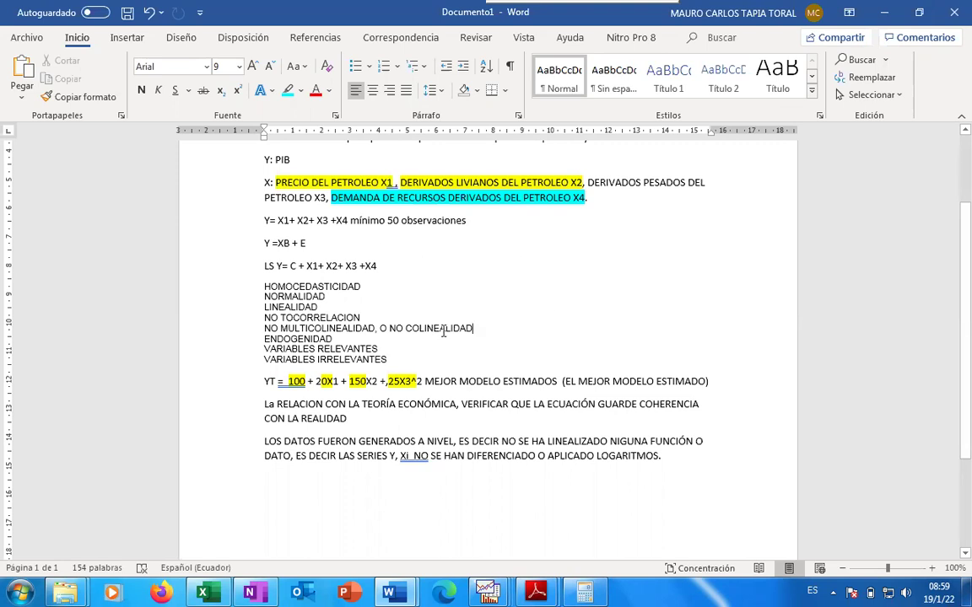
pyautogui.scroll(3, 426, 371)
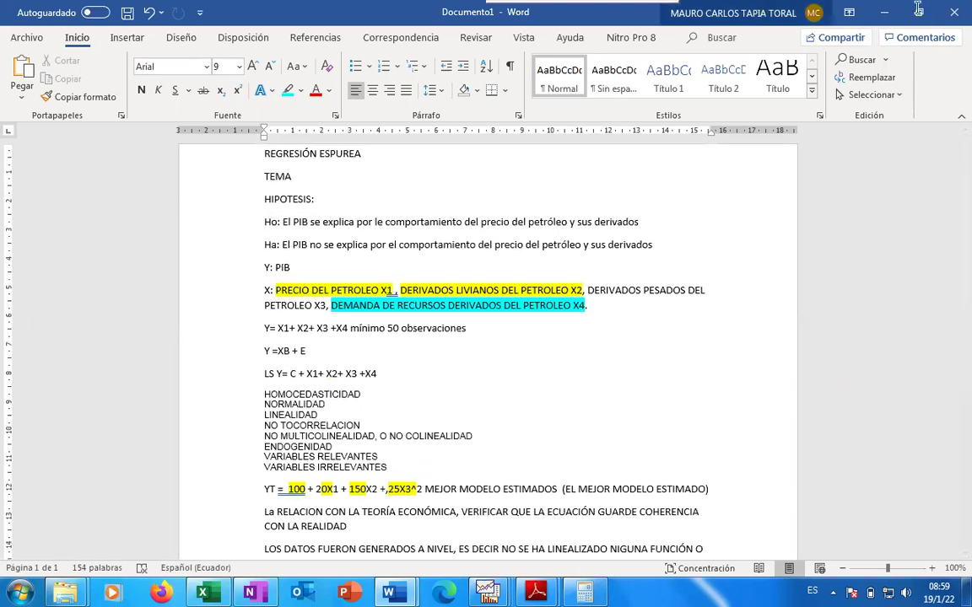
pyautogui.click(885, 17)
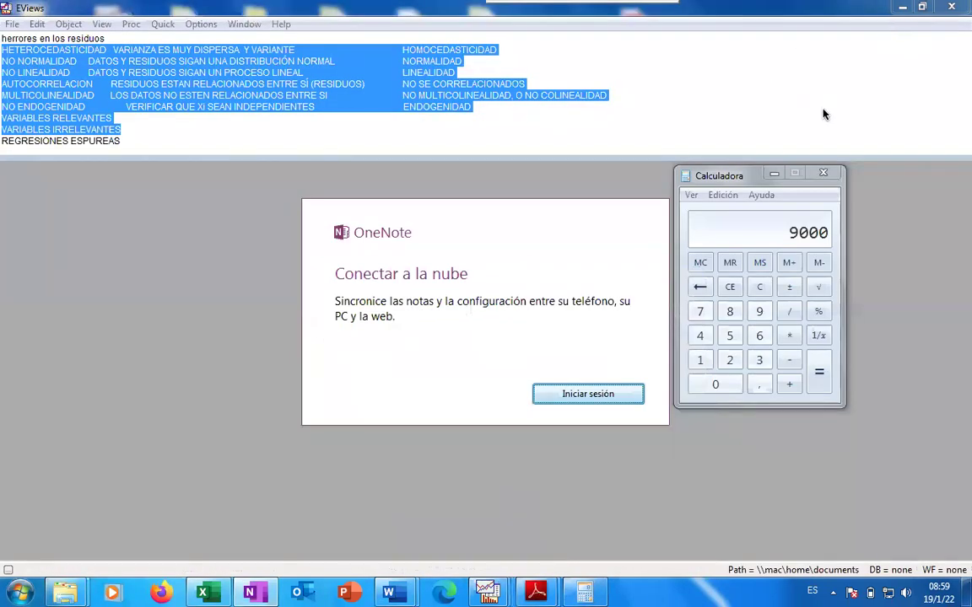
pyautogui.click(143, 143)
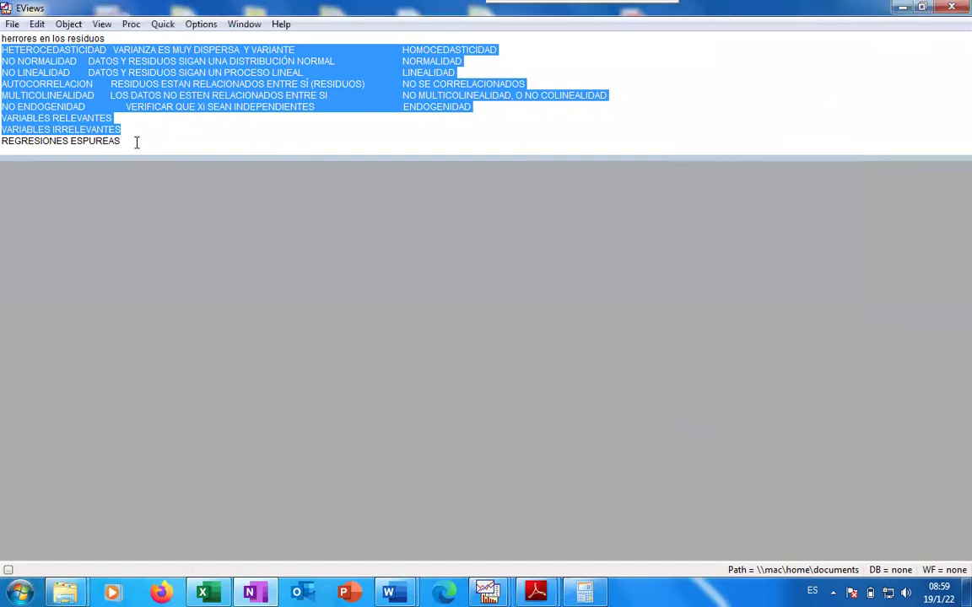
pyautogui.click(122, 141)
pyautogui.moveTo(122, 141); pyautogui.dragTo(5, 137)
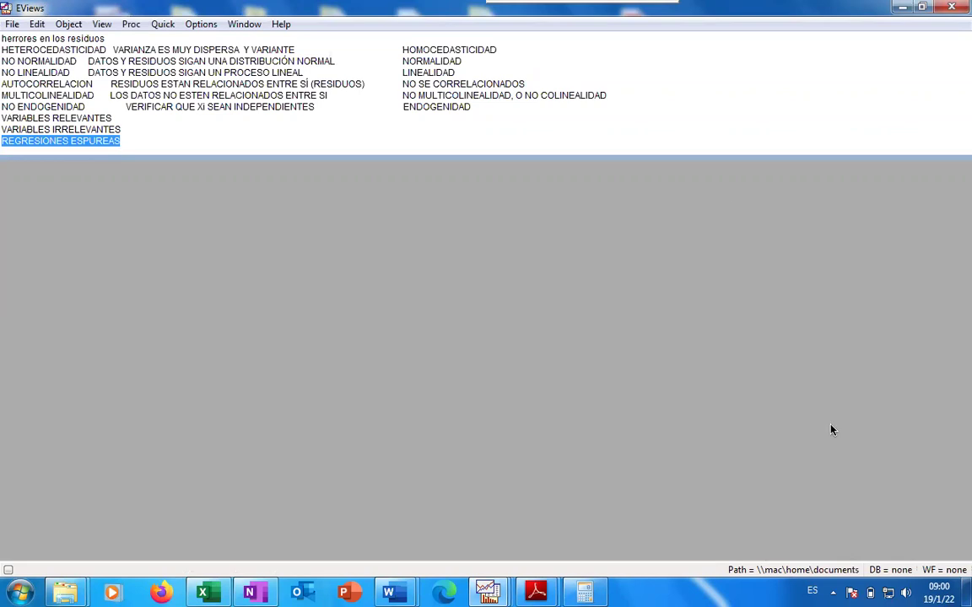
# - Open the EViews workfile 2-1 from the econometrics problems folder on the desktop
pyautogui.click(967, 592)
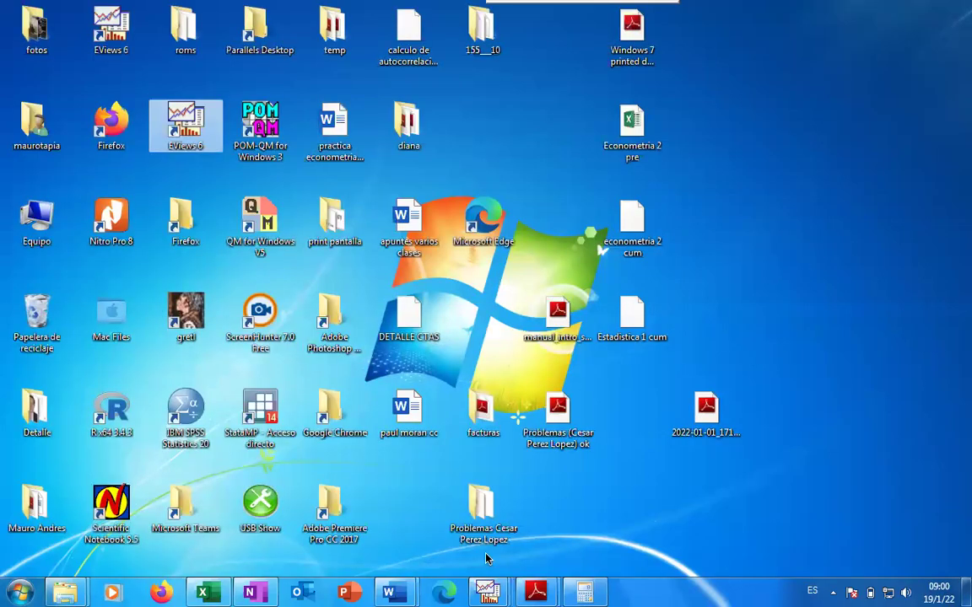
pyautogui.doubleClick(475, 502)
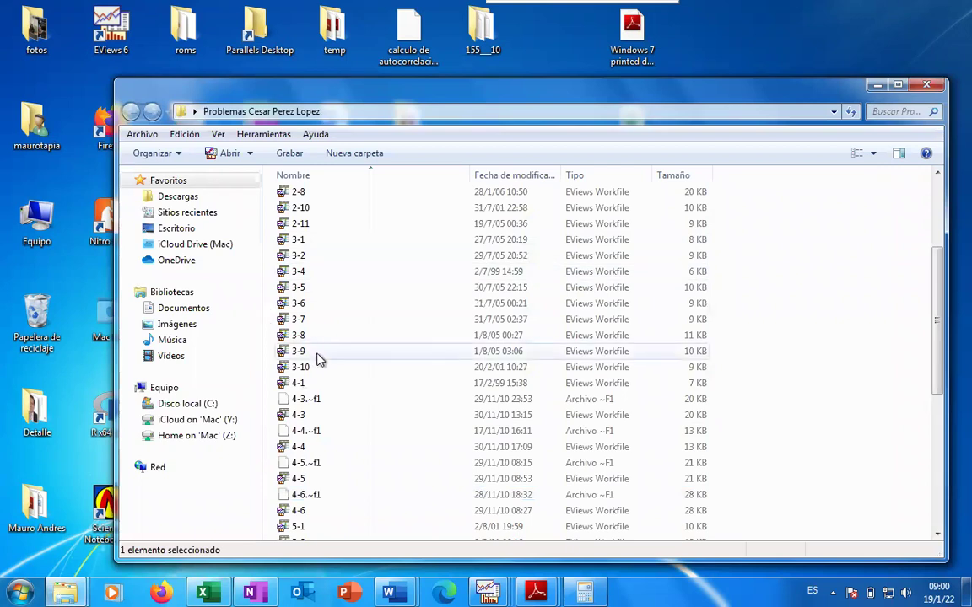
pyautogui.scroll(3, 302, 253)
pyautogui.scroll(1, 302, 254)
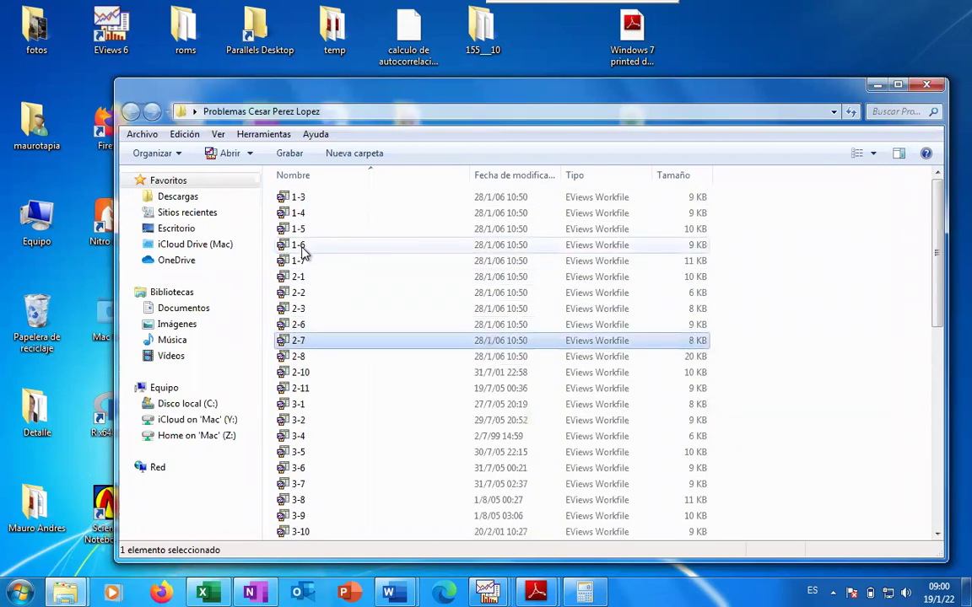
pyautogui.doubleClick(299, 276)
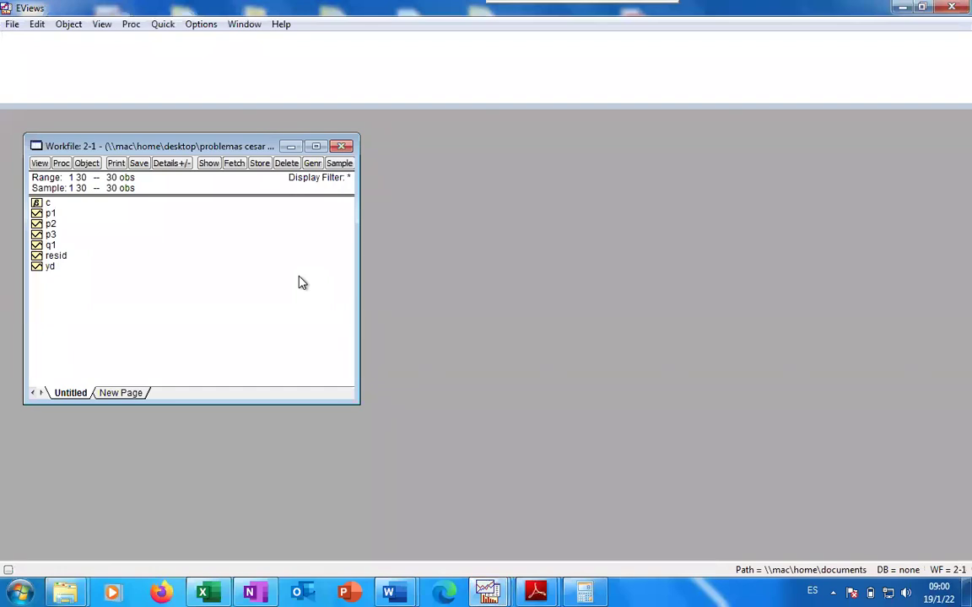
# - Write the model's variable list Q1 C P1 P2 P3 YD on the first command line
pyautogui.click(104, 64)
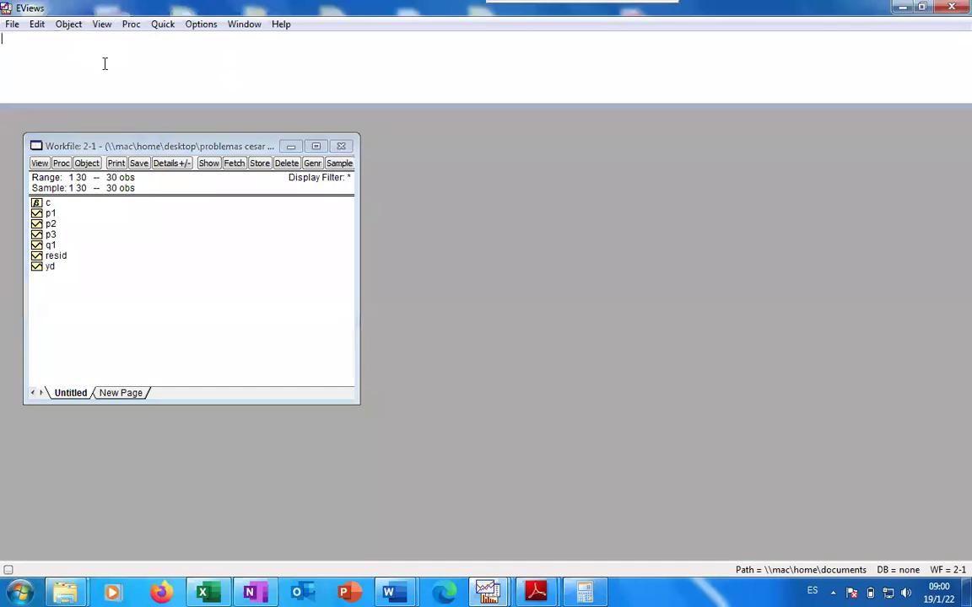
pyautogui.write('Y')
pyautogui.press('BackSpace')
pyautogui.write('LY')
pyautogui.press('BackSpace')
pyautogui.press('BackSpace')
pyautogui.write('Q1 C P1 P2')
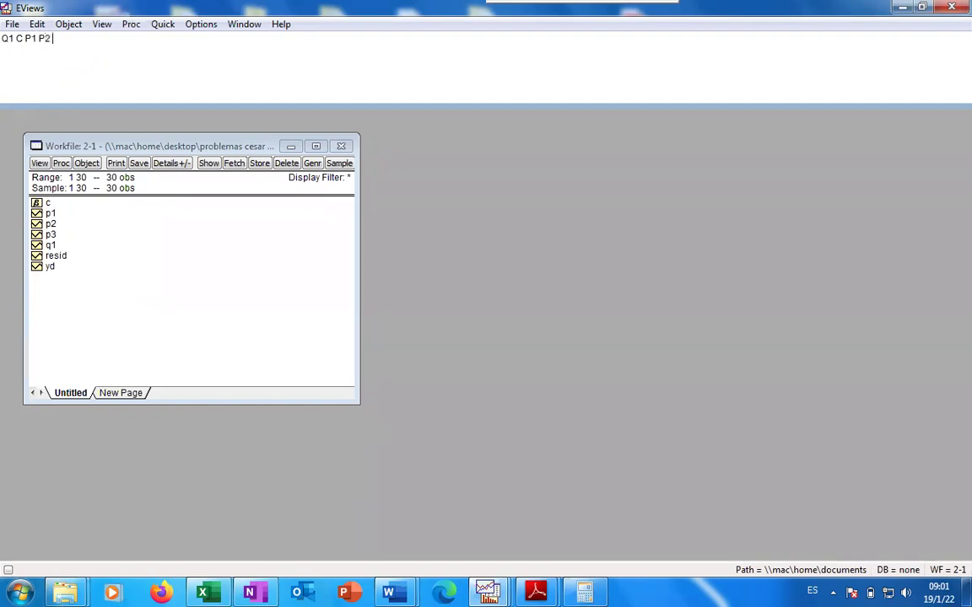
pyautogui.write(' P3 P4')
pyautogui.press('BackSpace')
pyautogui.press('BackSpace')
pyautogui.write('YD')
pyautogui.moveTo(86, 38); pyautogui.dragTo(3, 38)
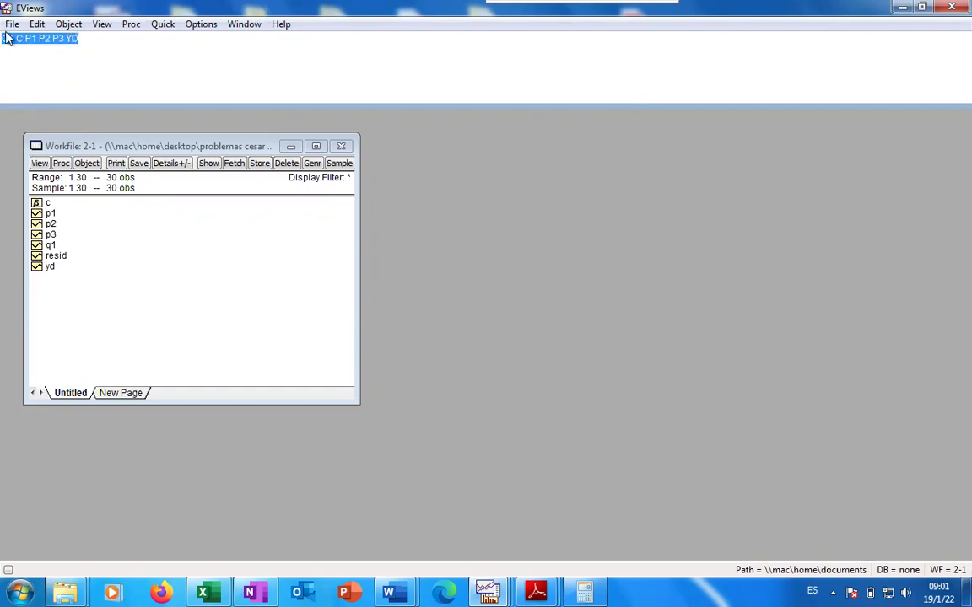
# - Add the note LINEALIZAR LA FUNCIÓN on the line below the variable list
pyautogui.click(99, 46)
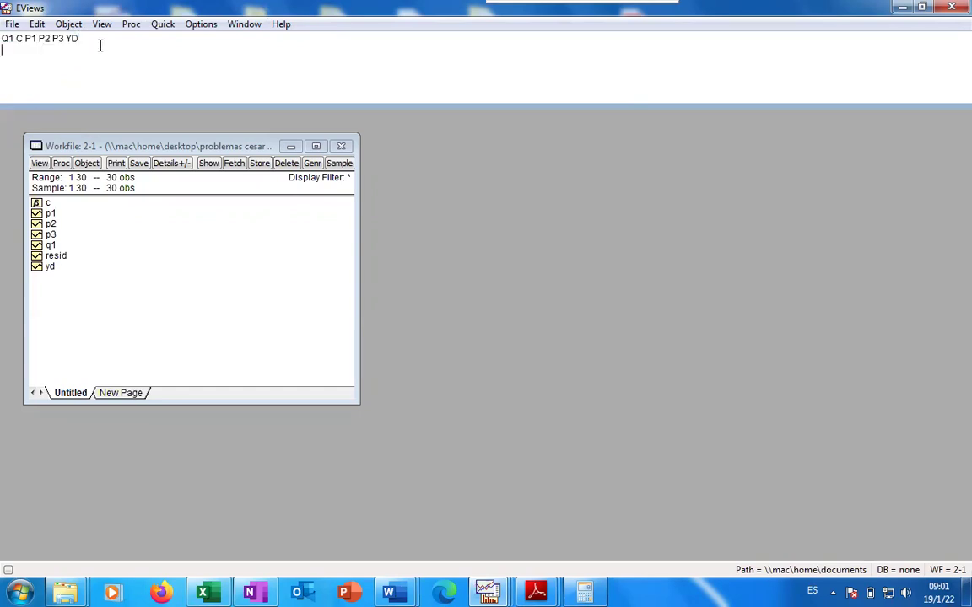
pyautogui.write('LINEALIZAR LA FUNCIÓN')
pyautogui.moveTo(84, 38); pyautogui.dragTo(2, 38)
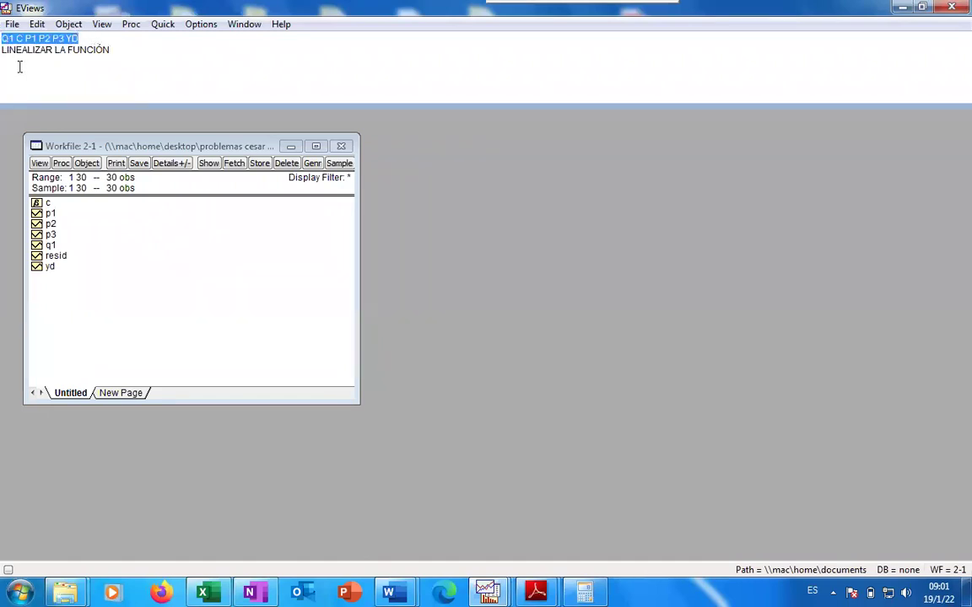
pyautogui.click(18, 65)
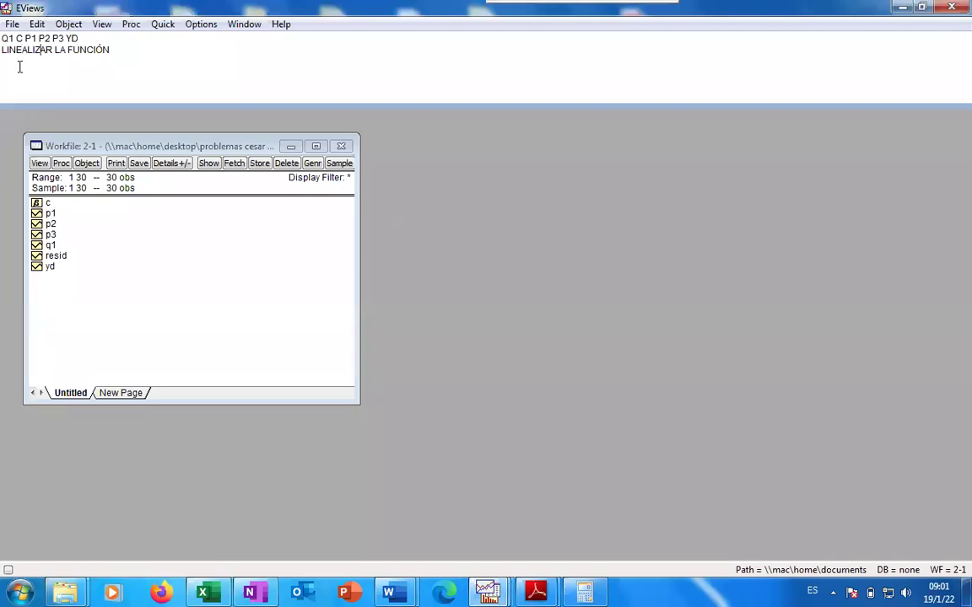
# - Write the functional form Q1 = cP1P2P3YD on a new line under the note
pyautogui.click(141, 45)
pyautogui.press('Return')
pyautogui.write('yd')
pyautogui.write(' = c')
pyautogui.press('Left')
pyautogui.press('Left')
pyautogui.press('Left')
pyautogui.press('Left')
pyautogui.press('BackSpace')
pyautogui.press('BackSpace')
pyautogui.write('Q1')
pyautogui.press('Right')
pyautogui.press('Right')
pyautogui.press('Right')
pyautogui.press('Right')
pyautogui.write('P1P2P3Y')
pyautogui.write('D')
# - Insert a multiplication sign between P1 and P2 in the functional form
pyautogui.press('Left')
pyautogui.press('Left')
pyautogui.press('Left')
pyautogui.press('Left')
pyautogui.press('Left')
pyautogui.press('Left')
pyautogui.press('Left')
pyautogui.press('Right')
pyautogui.write('*')
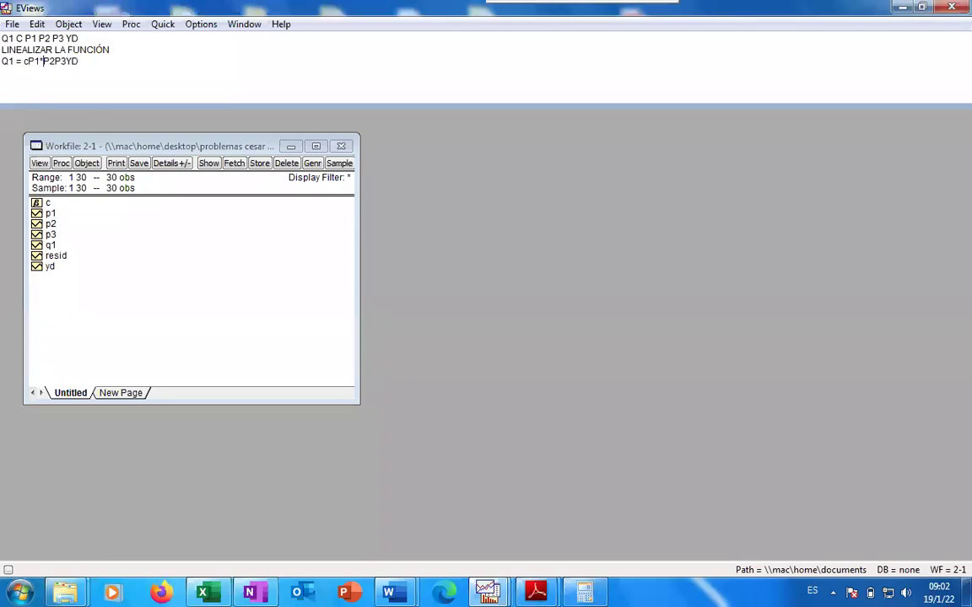
# - Raise P1 to the exponent b1 so the equation's first factor reads P1^b1*
pyautogui.write('b1')
pyautogui.press('Left')
pyautogui.press('Left')
pyautogui.press('Delete')
pyautogui.write('^b')
pyautogui.press('BackSpace')
pyautogui.hotkey('shift', 'Left')
pyautogui.click(60, 62)
pyautogui.moveTo(53, 62); pyautogui.dragTo(39, 62)
pyautogui.click(53, 62)
pyautogui.write('+c*')
pyautogui.press('BackSpace')
pyautogui.press('BackSpace')
pyautogui.press('BackSpace')
pyautogui.hotkey('shift', 'Left')
pyautogui.hotkey('shift', 'Left')
pyautogui.hotkey('shift', 'Left')
pyautogui.hotkey('shift', 'Left')
pyautogui.write('^b1*')
# - Raise P2 to the exponent b2 and separate it from P3 with a multiplication sign
pyautogui.press('Right')
pyautogui.press('Right')
pyautogui.press('Right')
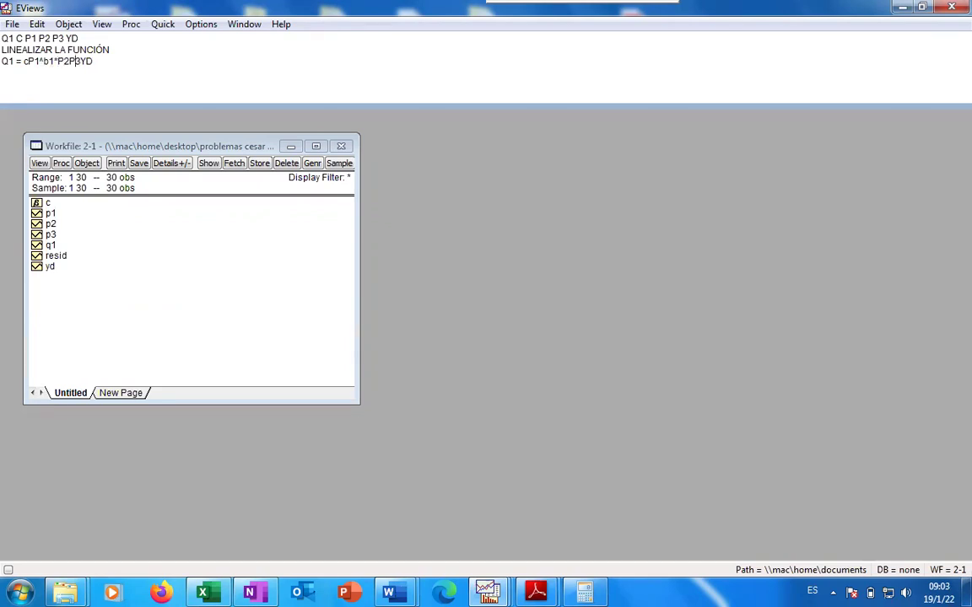
pyautogui.write('^b1*')
pyautogui.press('BackSpace')
pyautogui.write('2')
# - Add the exponent b3 after YD at the end of the equation and highlight the whole expression
pyautogui.press('Right')
pyautogui.press('Right')
pyautogui.press('Right')
pyautogui.press('Right')
pyautogui.write('^b1*')
pyautogui.press('BackSpace')
pyautogui.press('BackSpace')
pyautogui.write('3')
pyautogui.moveTo(128, 61); pyautogui.dragTo(7, 74)
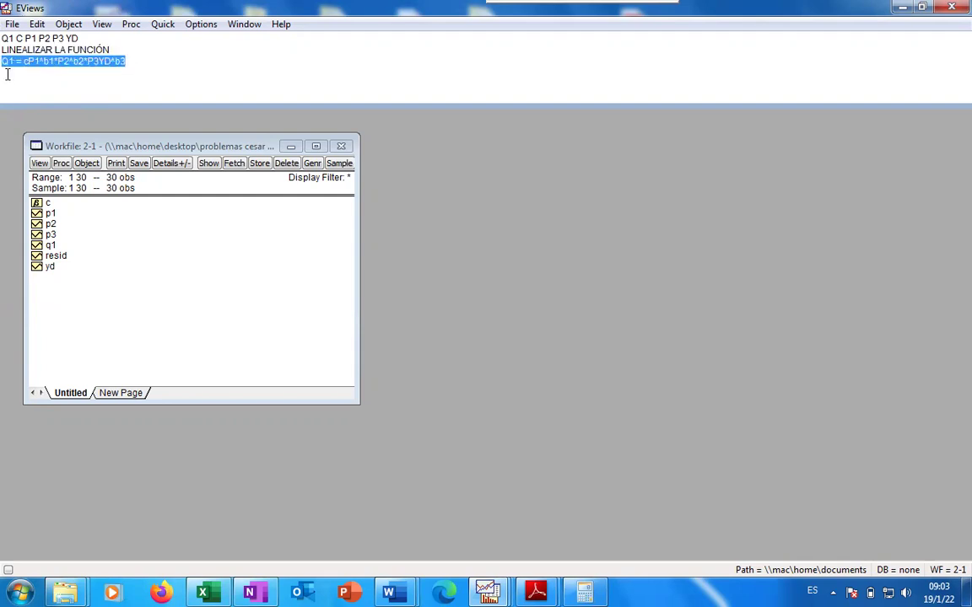
# - Label the equation with the text teoria económica on the same line
pyautogui.click(140, 59)
pyautogui.write('teori')
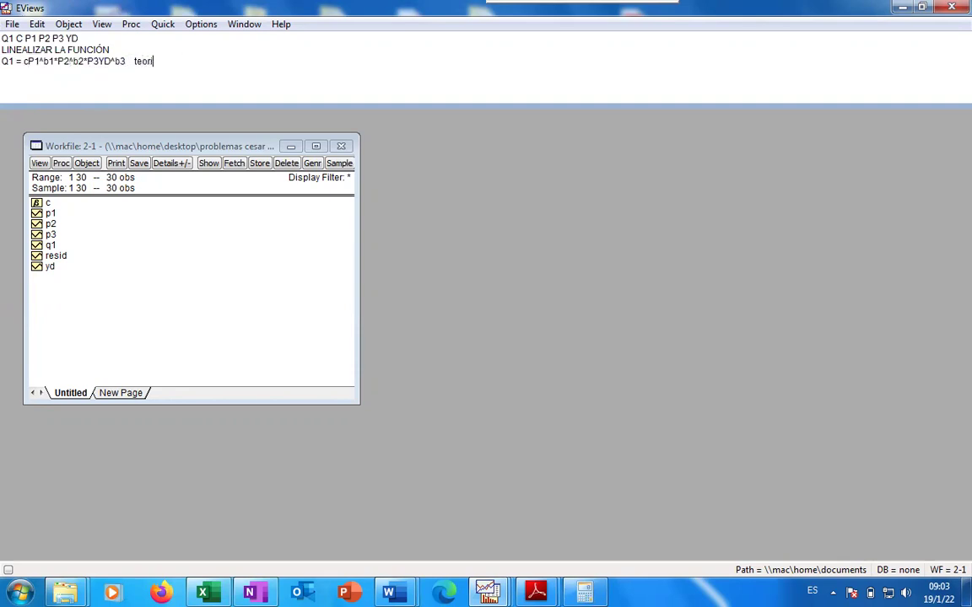
pyautogui.write('a económica')
pyautogui.click(124, 61)
pyautogui.click(226, 63)
# - Copy the variable list Q1 C P1 P2 P3 YD from the first command line
pyautogui.hotkey('shift', 'Left')
pyautogui.hotkey('shift', 'Left')
pyautogui.hotkey('shift', 'Left')
pyautogui.hotkey('shift', 'Left')
pyautogui.hotkey('shift', 'Left')
pyautogui.hotkey('shift', 'Left')
pyautogui.hotkey('shift', 'Left')
pyautogui.hotkey('shift', 'Left')
pyautogui.hotkey('shift', 'Left')
pyautogui.hotkey('shift', 'Left')
pyautogui.hotkey('shift', 'Left')
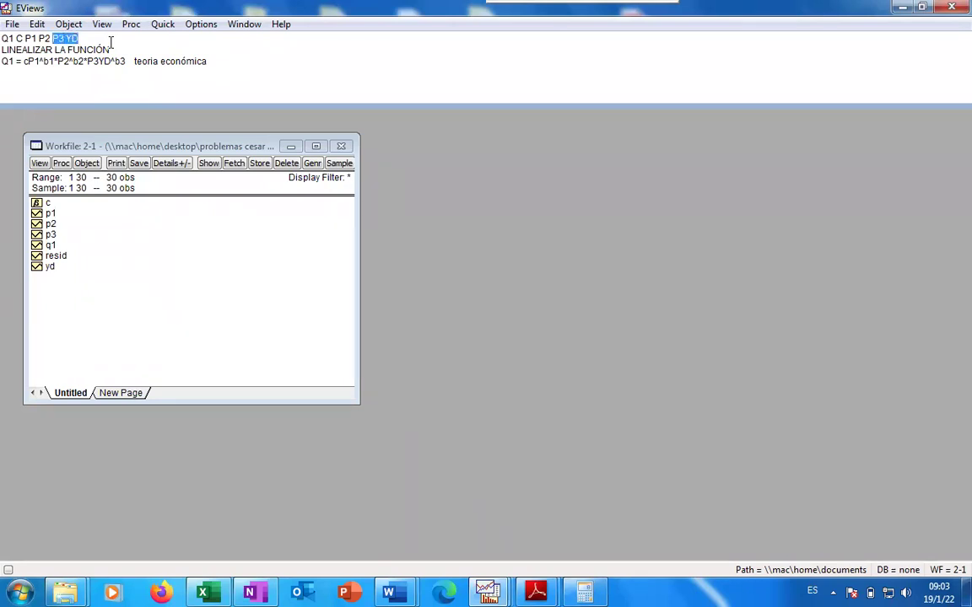
pyautogui.hotkey('shift', 'Left')
pyautogui.hotkey('shift', 'Left')
pyautogui.hotkey('shift', 'Left')
pyautogui.hotkey('shift', 'Left')
pyautogui.hotkey('shift', 'Left')
pyautogui.hotkey('ctrl', 'c')
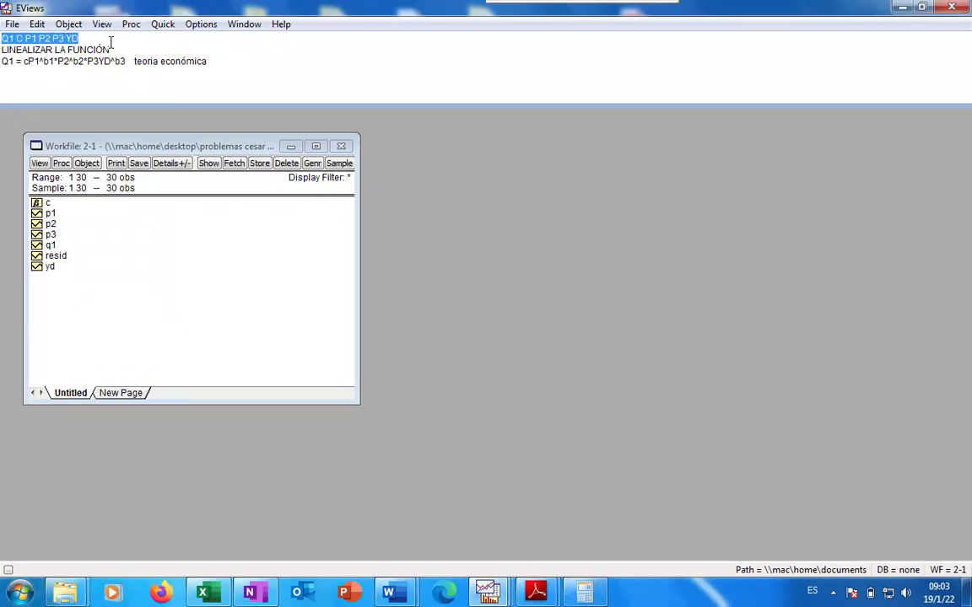
# - Estimate the least squares regression with the command ls Q1 C P1 P2 P3 YD on a new line
pyautogui.click(63, 77)
pyautogui.press('Down')
pyautogui.write('ls')
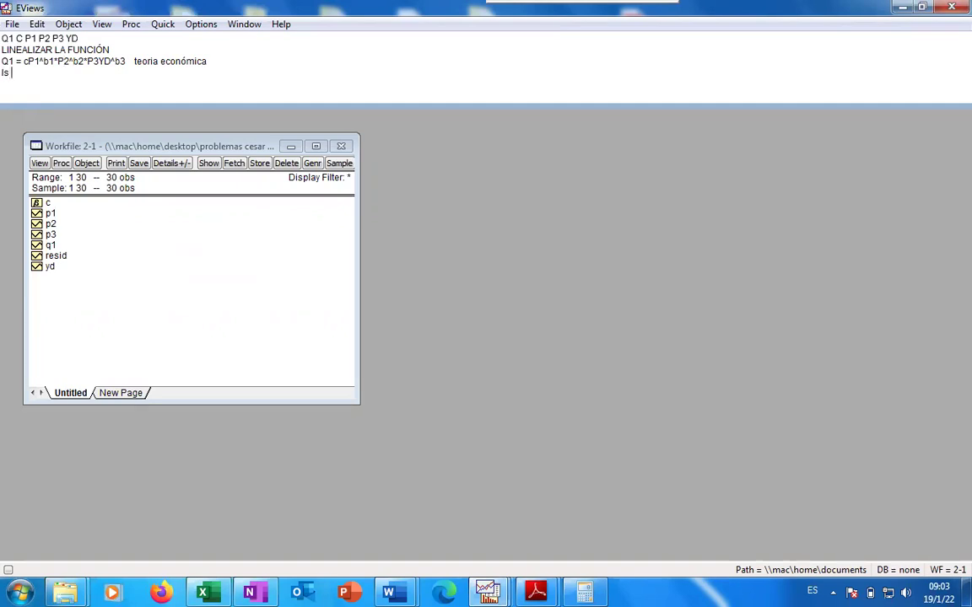
pyautogui.hotkey('ctrl', 'v')
pyautogui.press('Return')
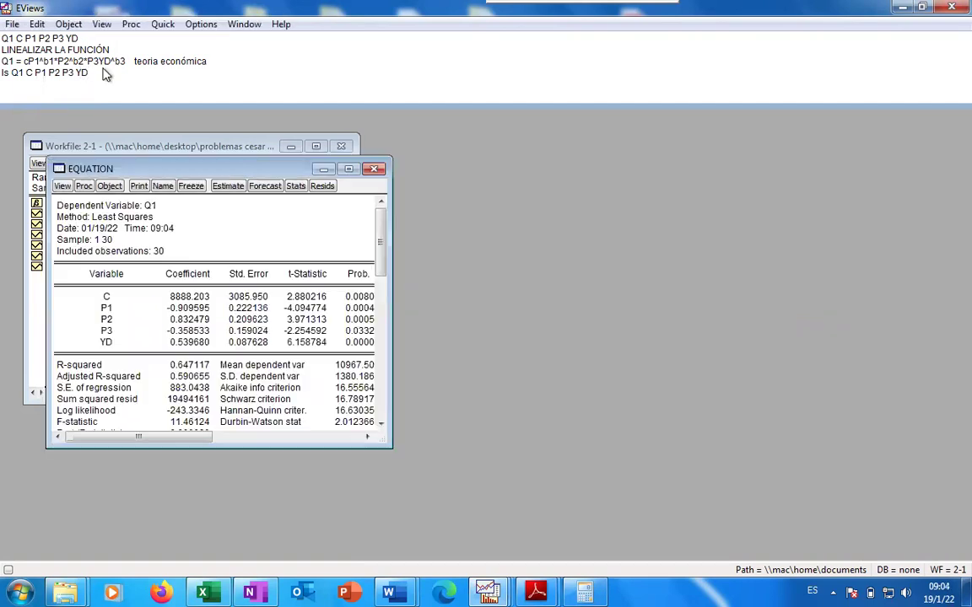
# - Place the equation window beside the workfile and name the equation eq01_sin_log
pyautogui.moveTo(278, 174); pyautogui.dragTo(579, 108)
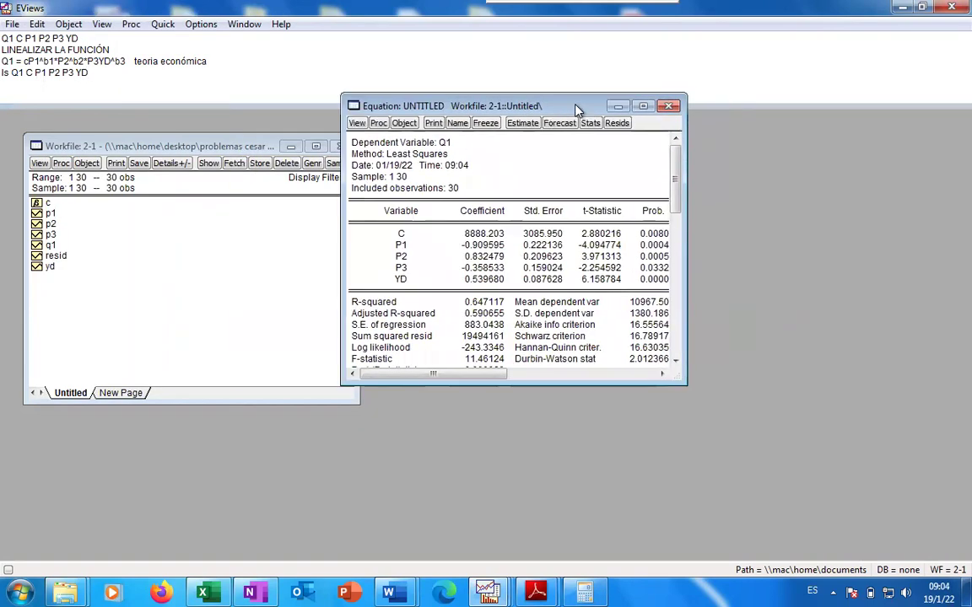
pyautogui.click(458, 124)
pyautogui.click(455, 258)
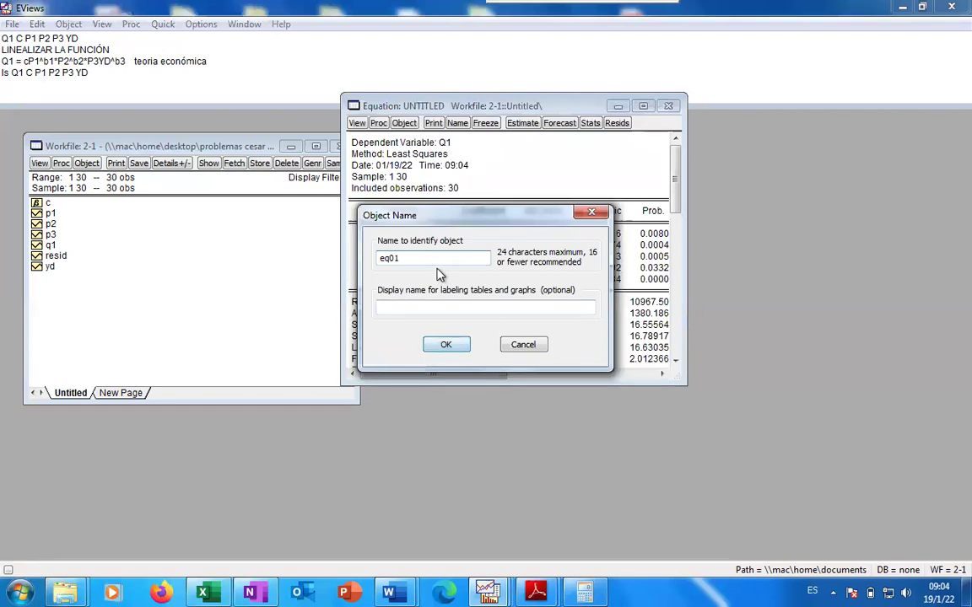
pyautogui.write('_lin')
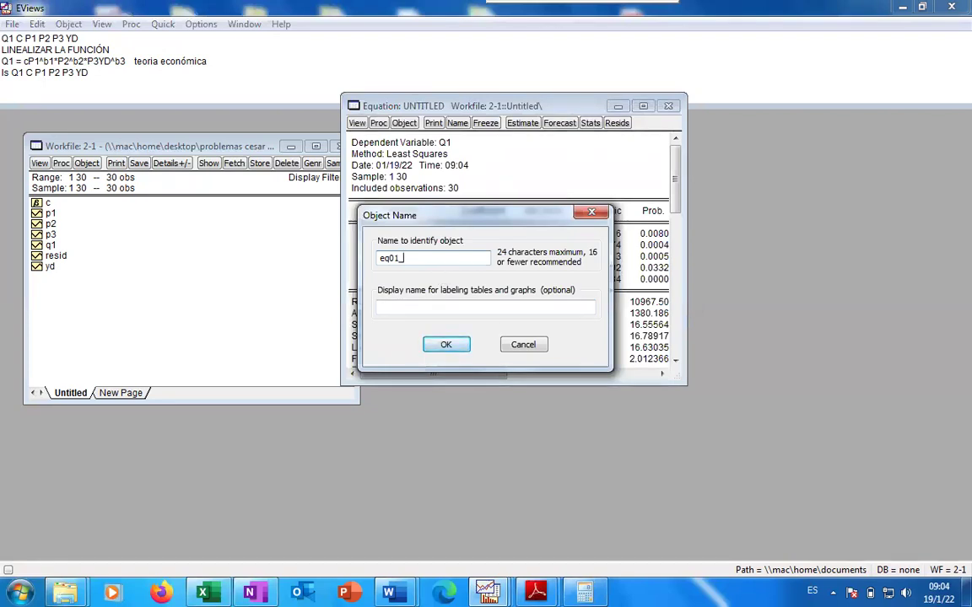
pyautogui.press('BackSpace')
pyautogui.press('BackSpace')
pyautogui.press('BackSpace')
pyautogui.write('sin_go')
pyautogui.press('BackSpace')
pyautogui.press('BackSpace')
pyautogui.write('klog')
pyautogui.click(442, 345)
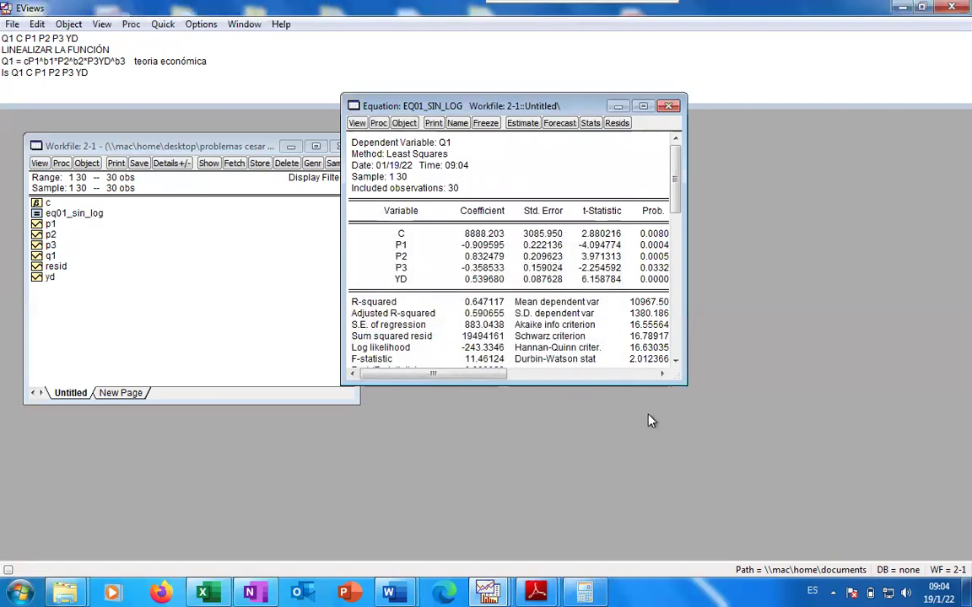
# - Enlarge the equation window and examine the F-statistic probability, the Durbin-Watson statistic and the P3 probability
pyautogui.moveTo(683, 393); pyautogui.dragTo(686, 442)
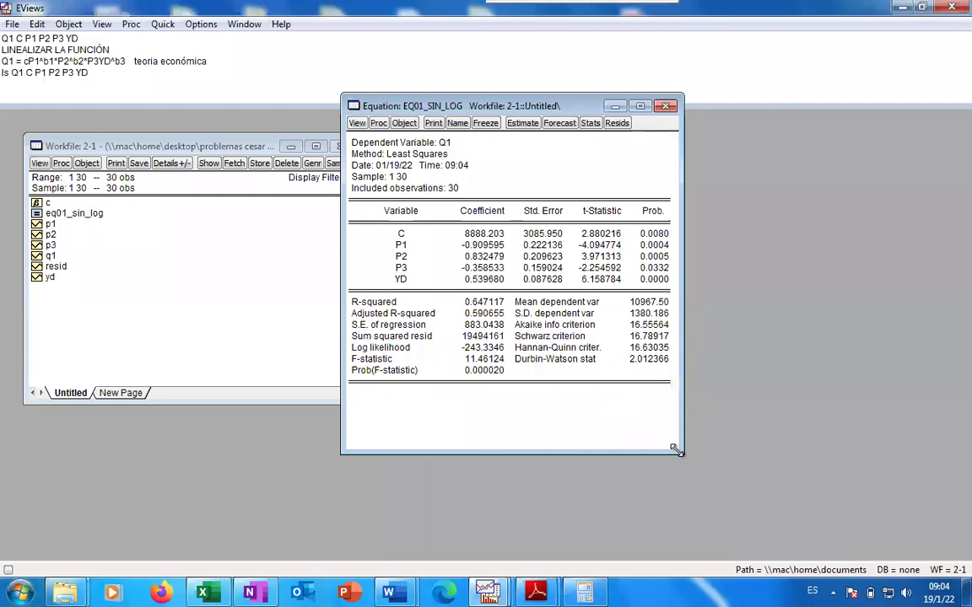
pyautogui.click(442, 369)
pyautogui.click(658, 363)
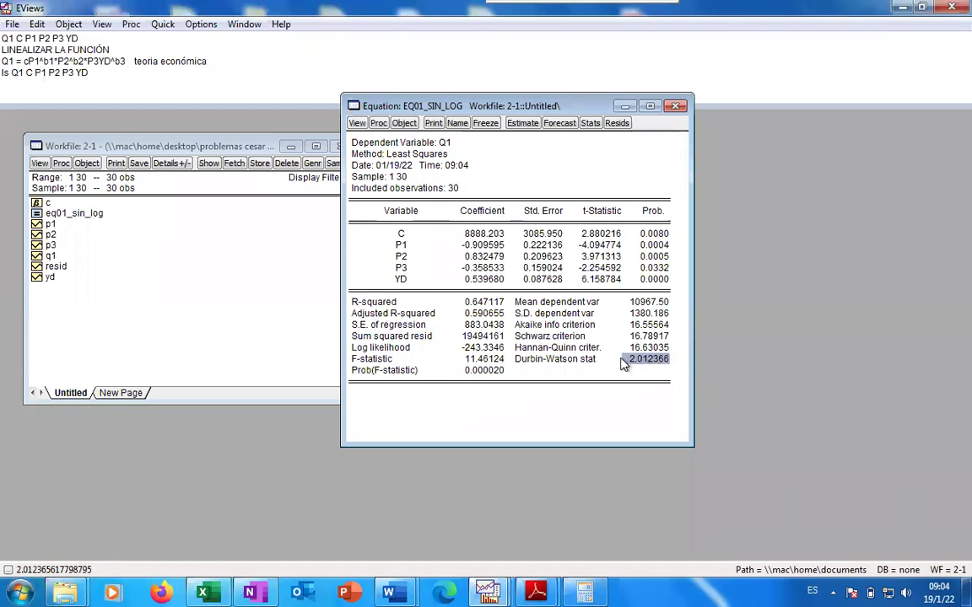
pyautogui.click(659, 269)
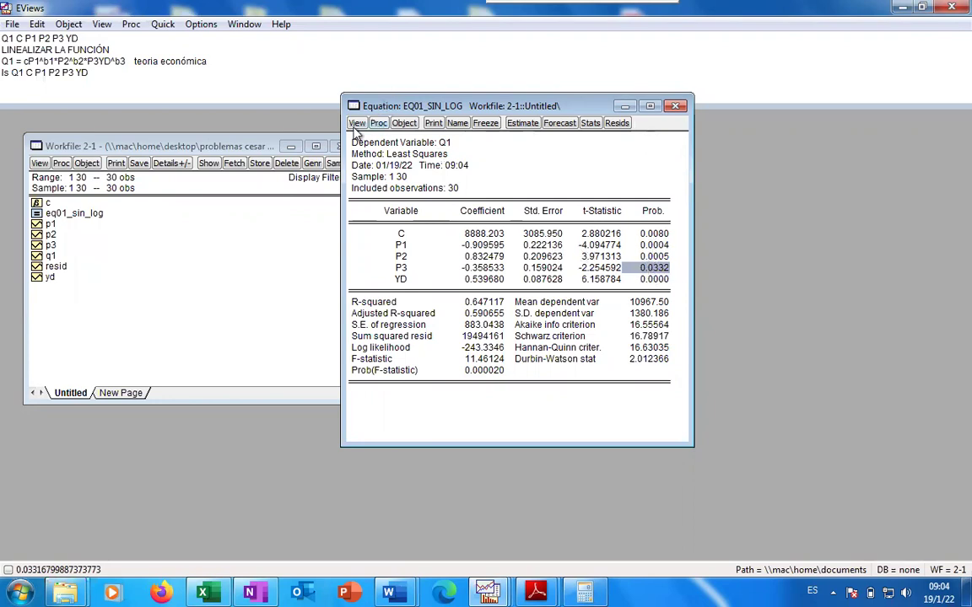
# - Run the White heteroskedasticity test with cross terms on the equation and check the Obs*R-squared Chi-Square probability
pyautogui.click(358, 127)
pyautogui.moveTo(411, 261)
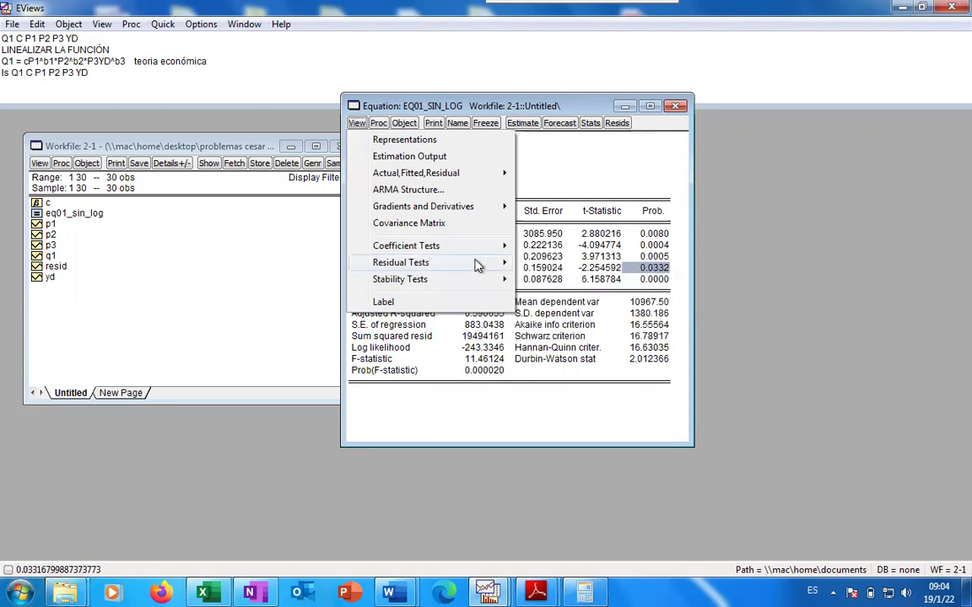
pyautogui.click(544, 330)
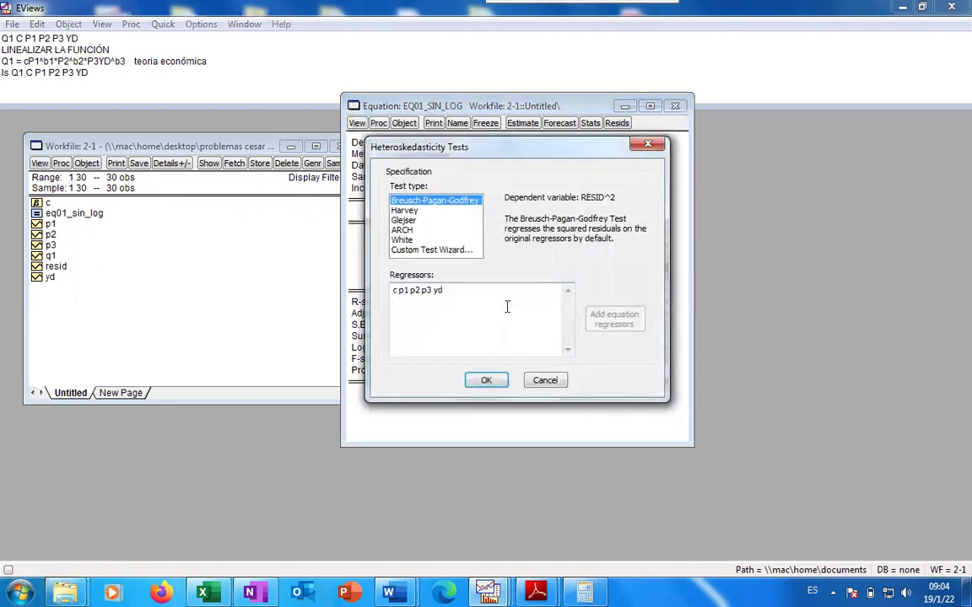
pyautogui.click(404, 240)
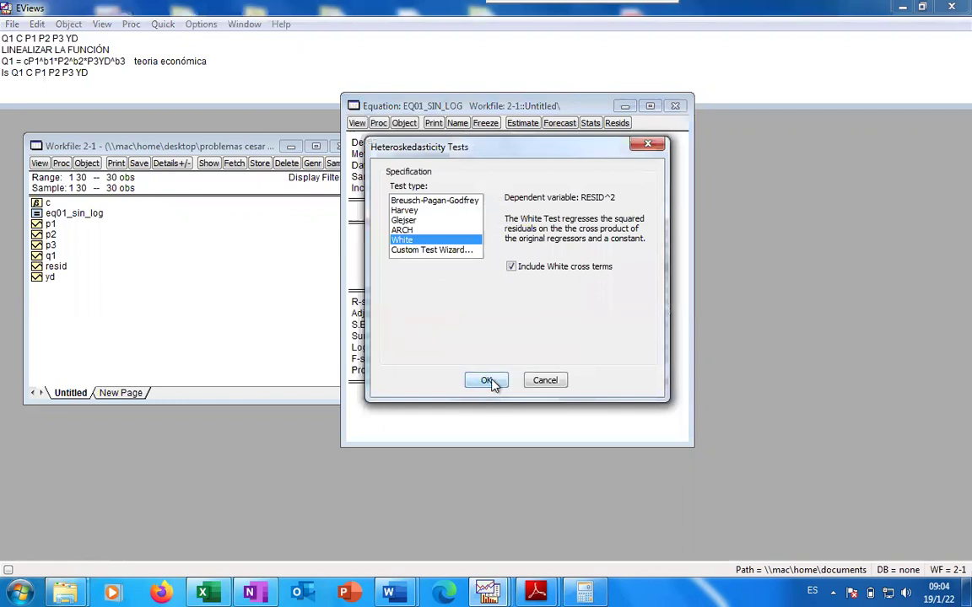
pyautogui.click(489, 381)
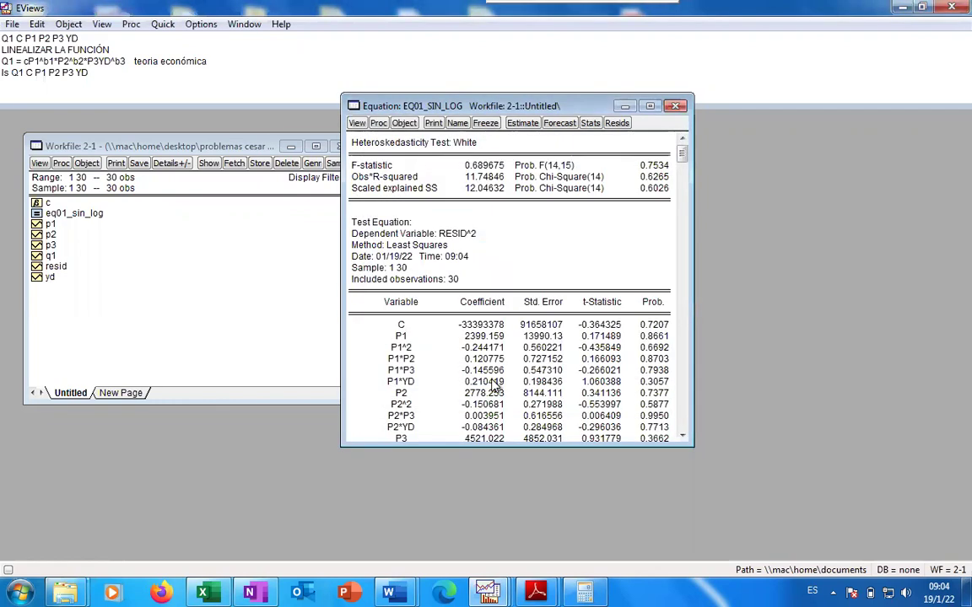
pyautogui.click(654, 177)
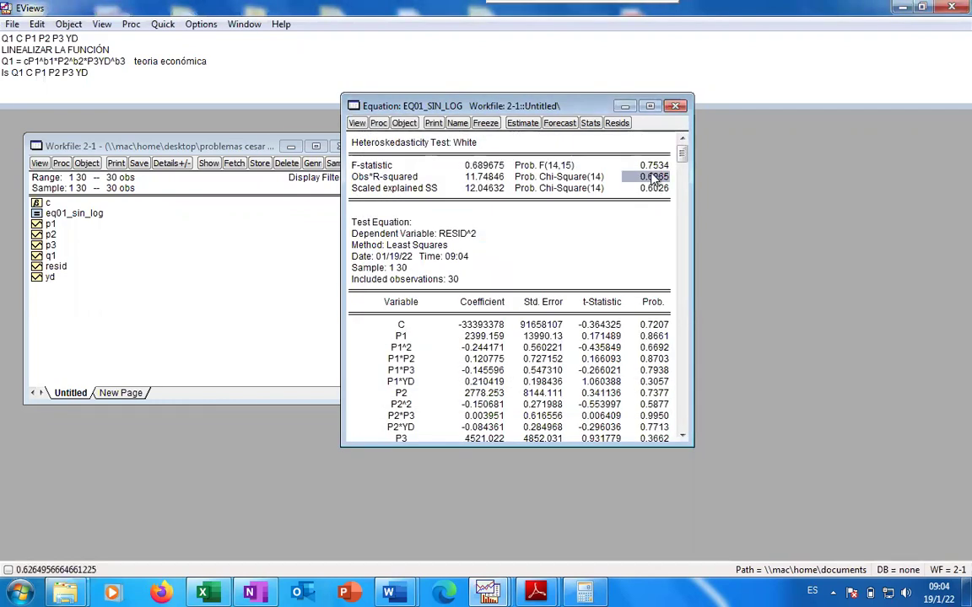
# - Run the Glejser heteroskedasticity test on the equation with only c and p3 as regressors
pyautogui.click(356, 123)
pyautogui.moveTo(401, 263)
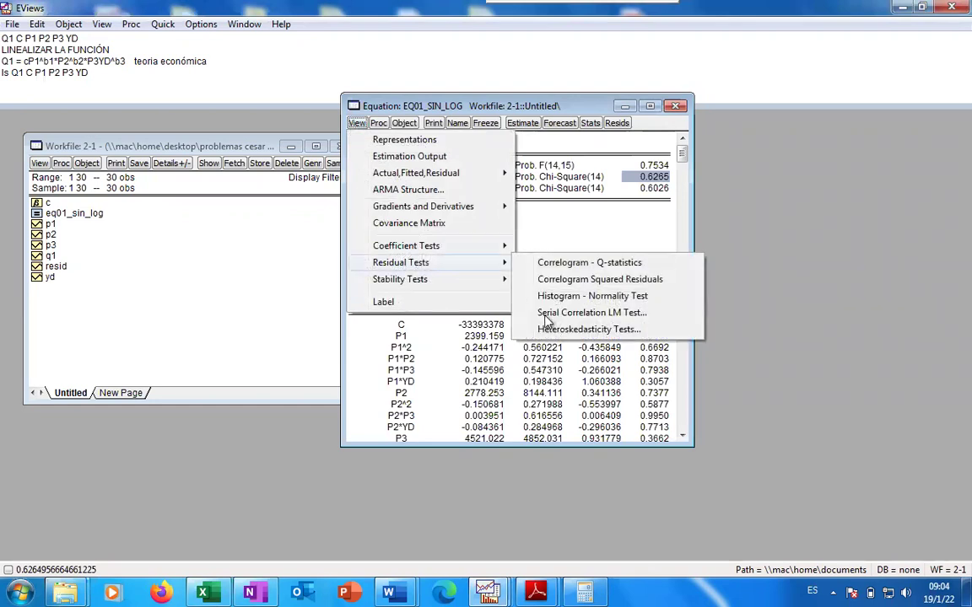
pyautogui.click(558, 328)
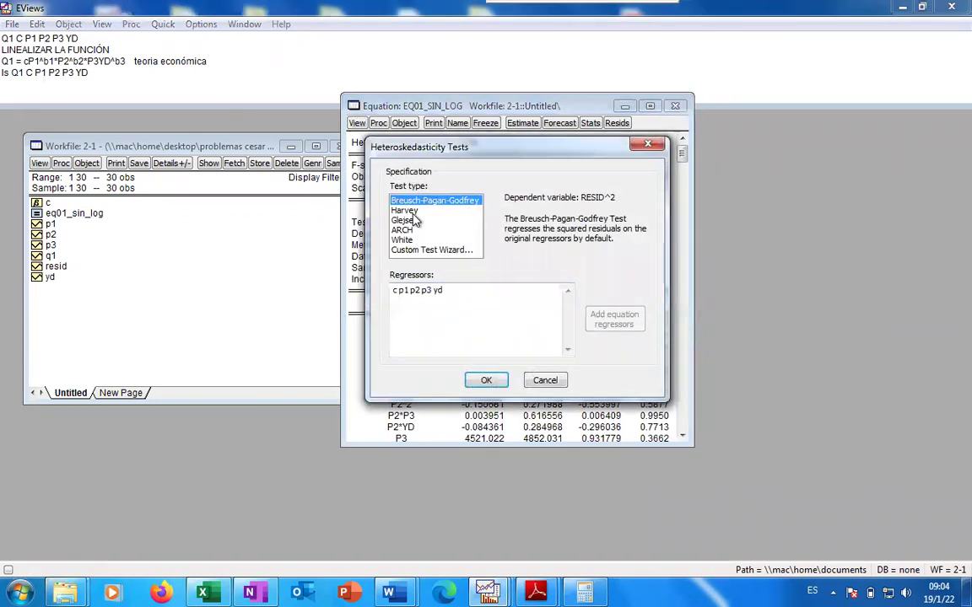
pyautogui.click(412, 220)
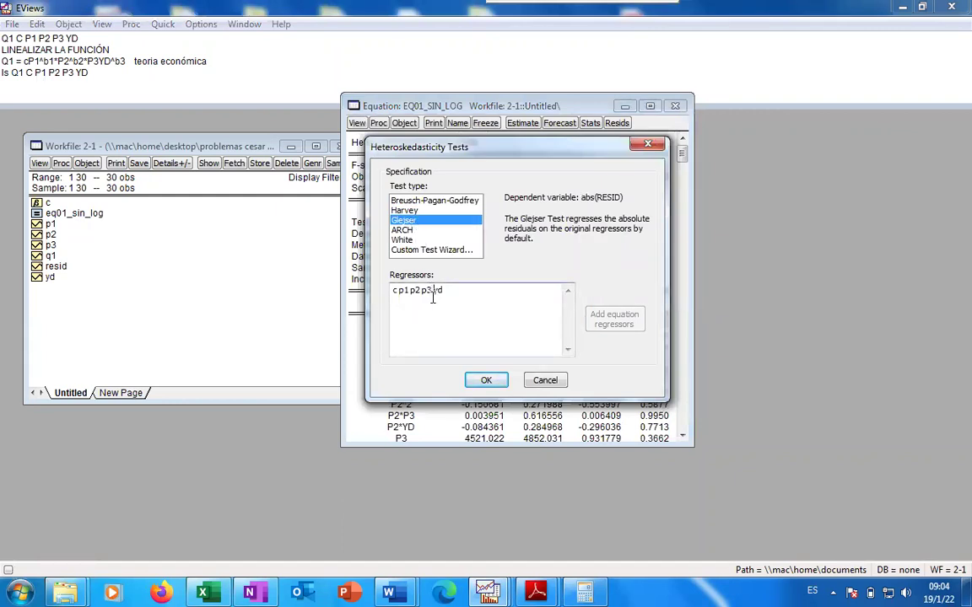
pyautogui.press('BackSpace')
pyautogui.press('BackSpace')
pyautogui.press('BackSpace')
pyautogui.press('BackSpace')
pyautogui.press('BackSpace')
pyautogui.press('BackSpace')
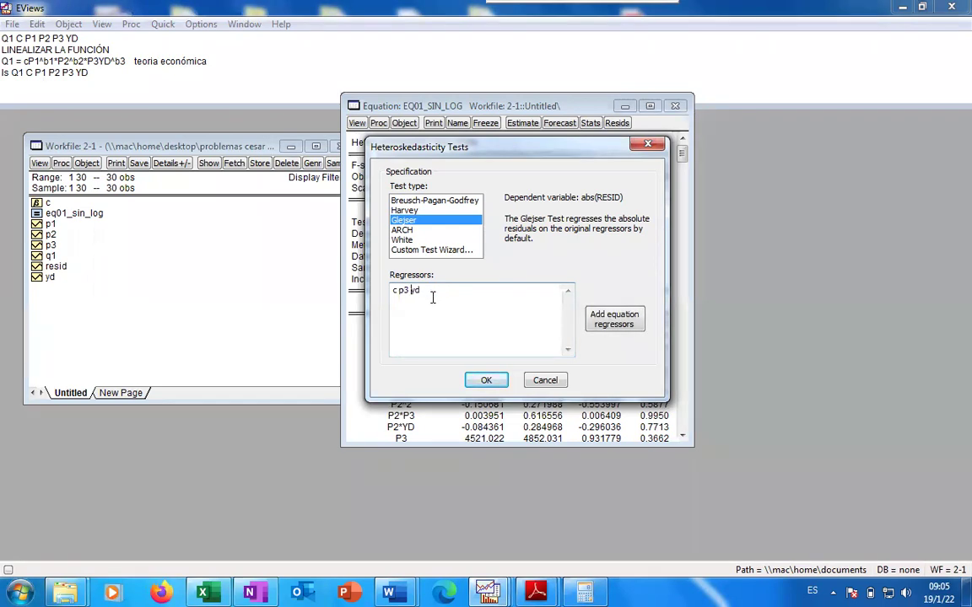
pyautogui.press('Delete')
pyautogui.press('Delete')
pyautogui.click(488, 380)
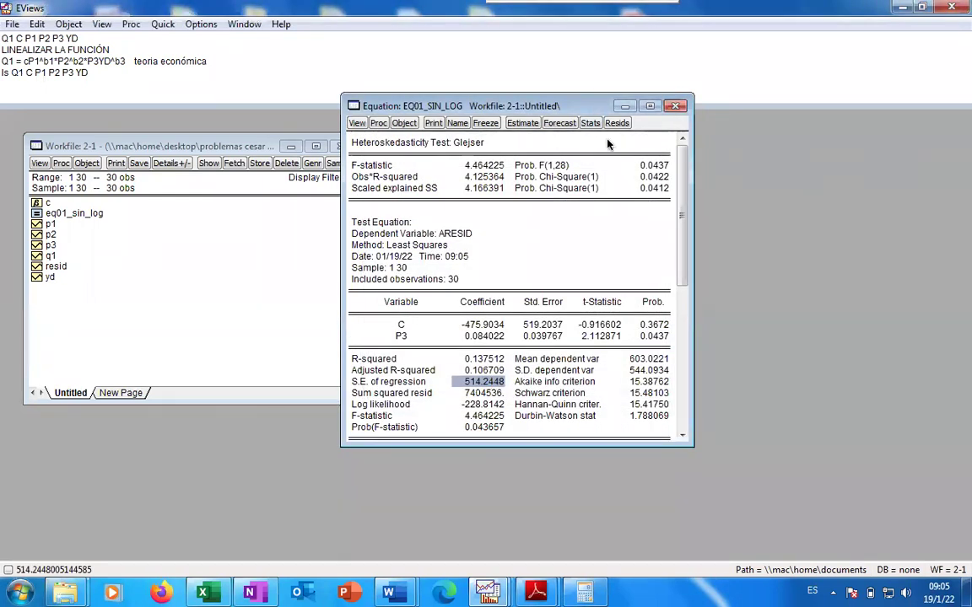
pyautogui.click(379, 123)
pyautogui.click(357, 123)
pyautogui.moveTo(399, 264)
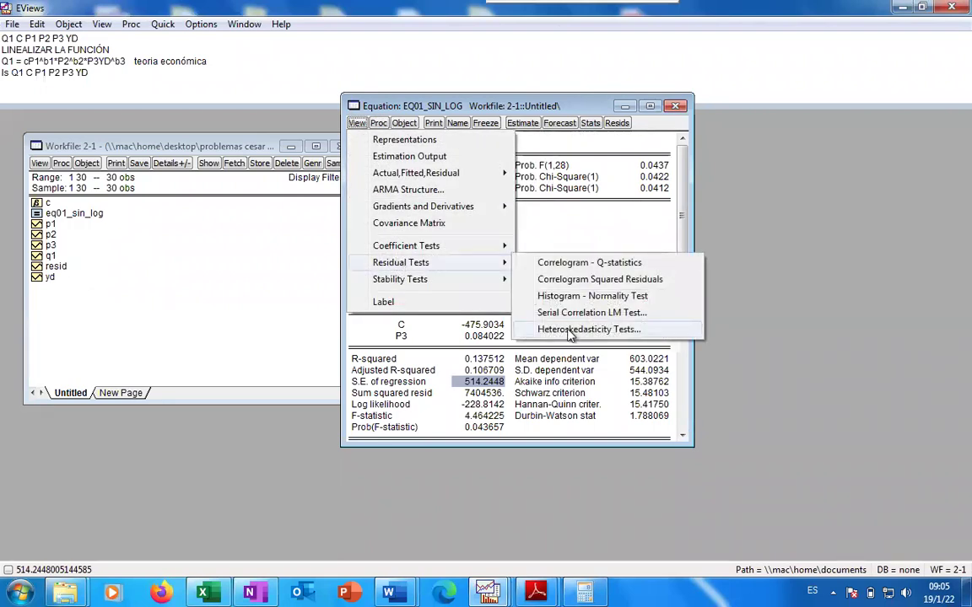
pyautogui.click(582, 330)
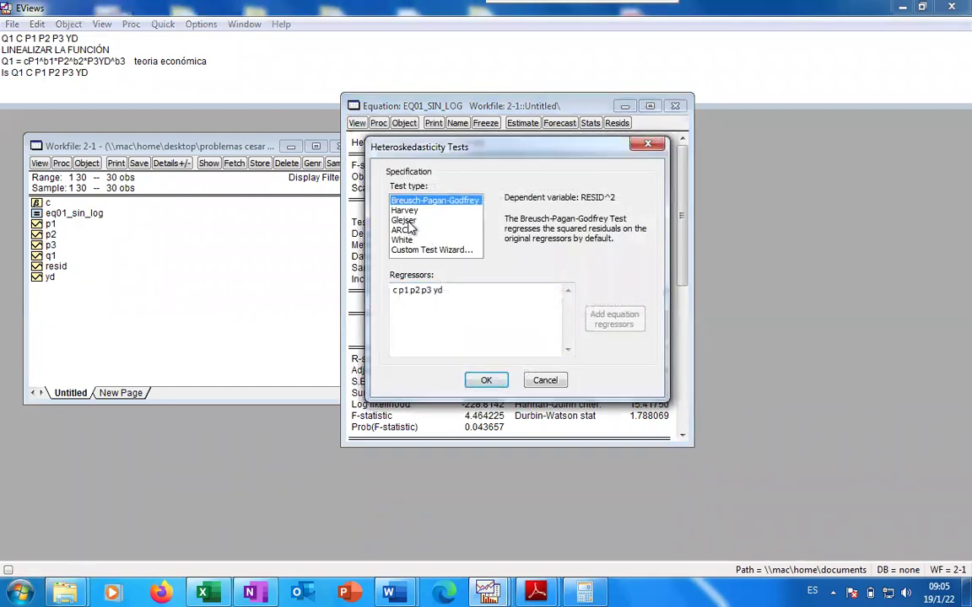
pyautogui.click(397, 220)
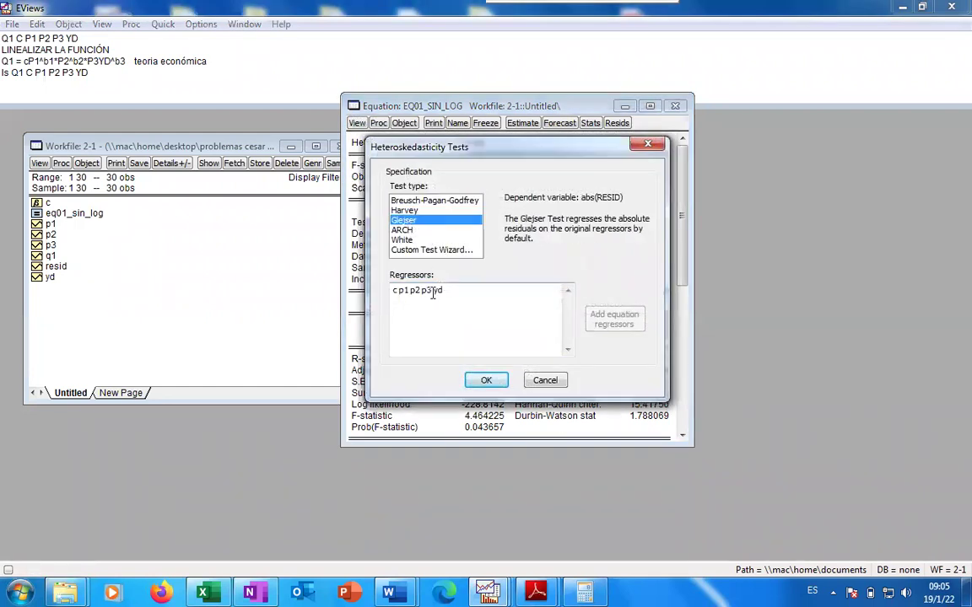
pyautogui.click(547, 381)
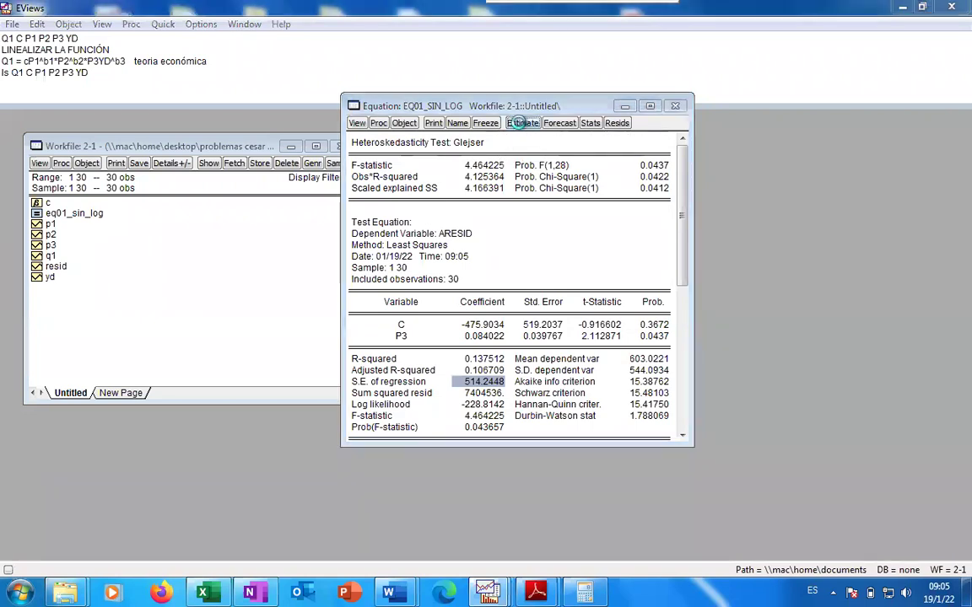
# - Re-estimate the equation by weighted least squares with weight 1/p3 and check the P3 probability and standard error
pyautogui.click(523, 122)
pyautogui.click(421, 166)
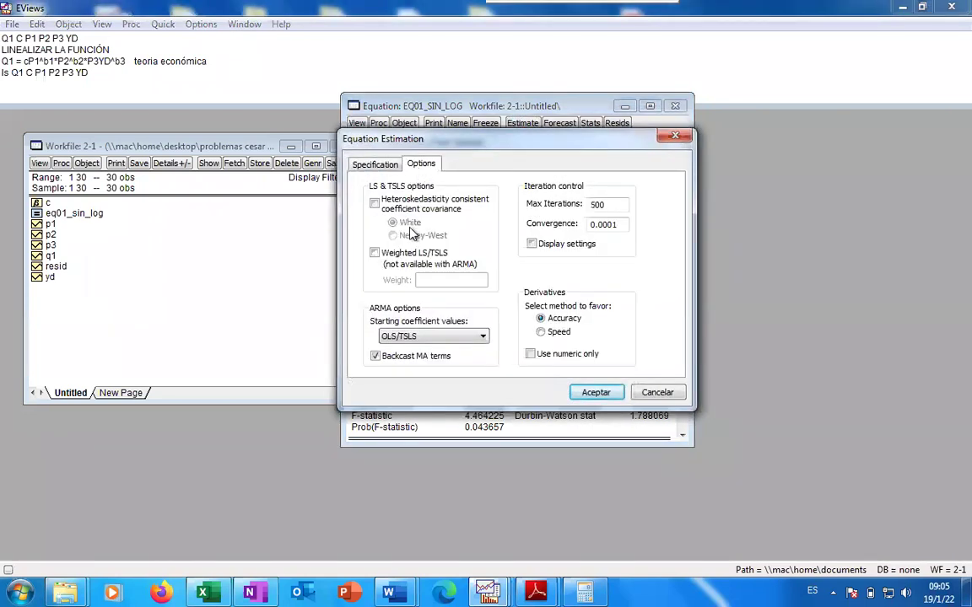
pyautogui.click(380, 262)
pyautogui.click(424, 279)
pyautogui.write('1')
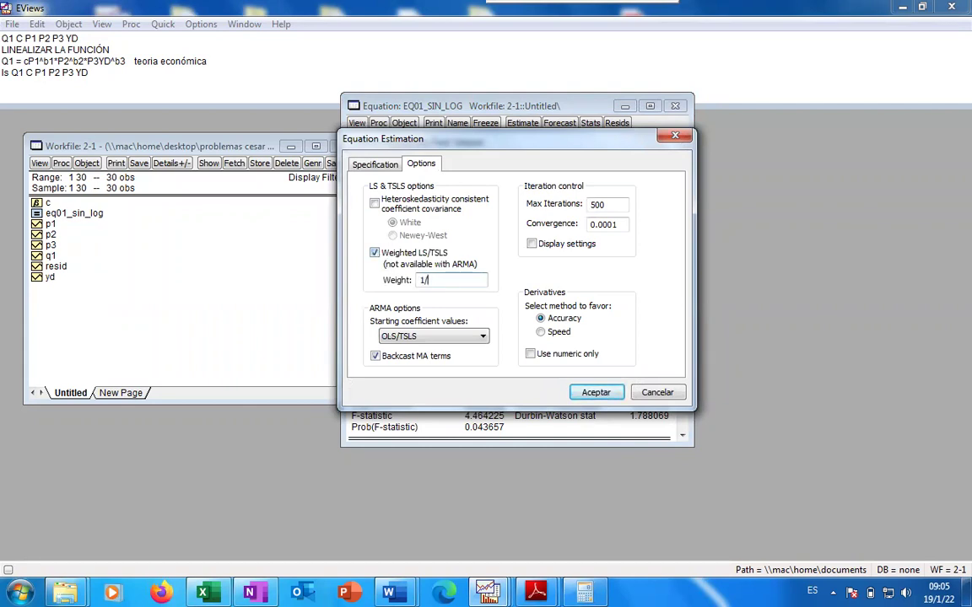
pyautogui.write('/pe')
pyautogui.write('3')
pyautogui.click(596, 393)
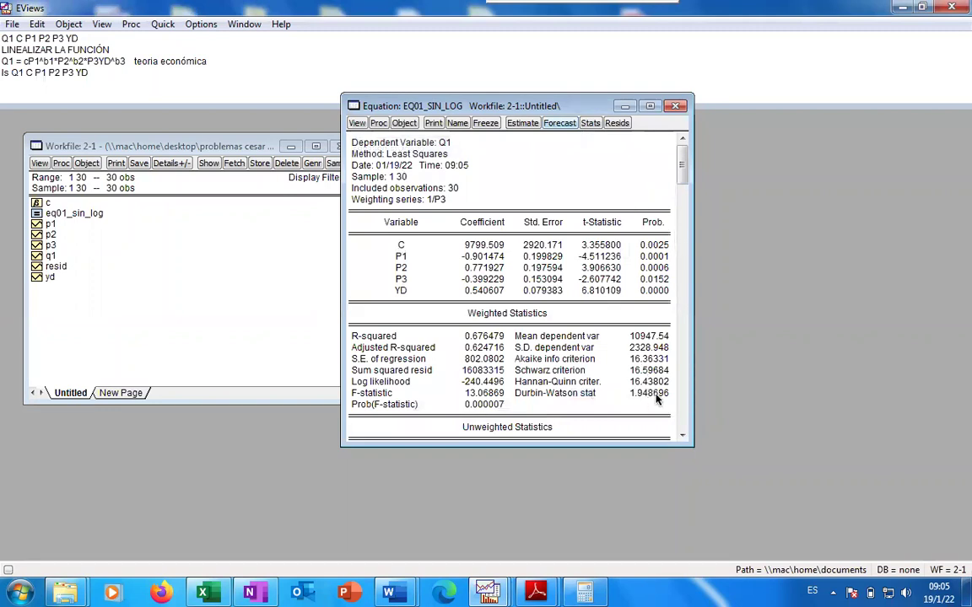
pyautogui.click(658, 278)
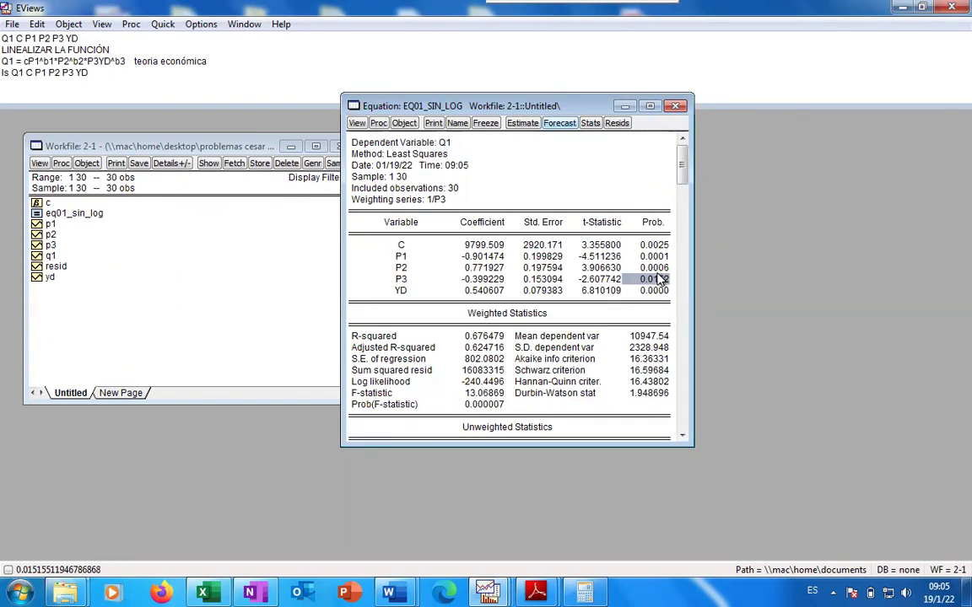
pyautogui.click(556, 280)
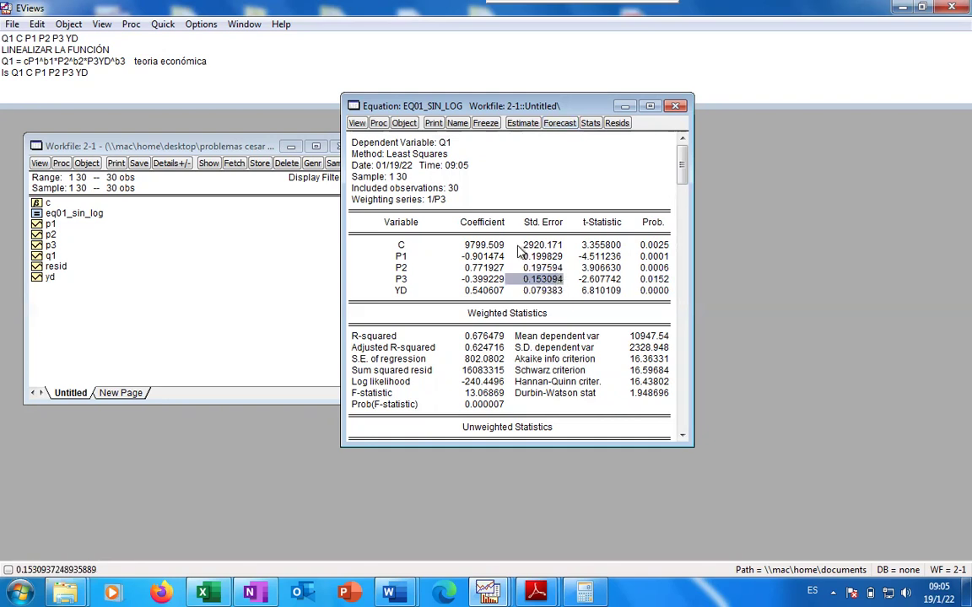
# - Run the histogram normality test on the weighted equation's residuals and check the Jarque-Bera probability
pyautogui.click(357, 124)
pyautogui.moveTo(405, 270)
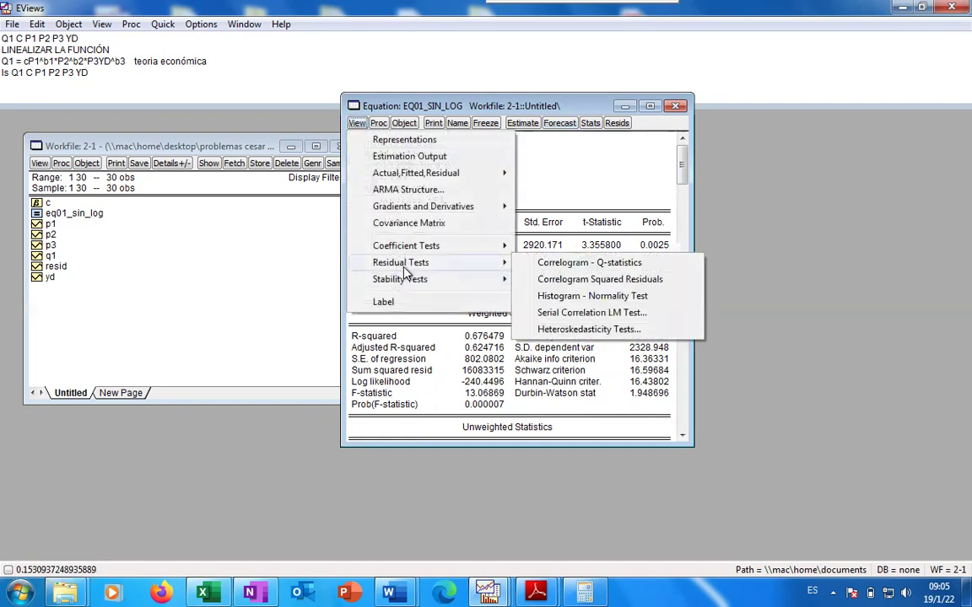
pyautogui.click(553, 296)
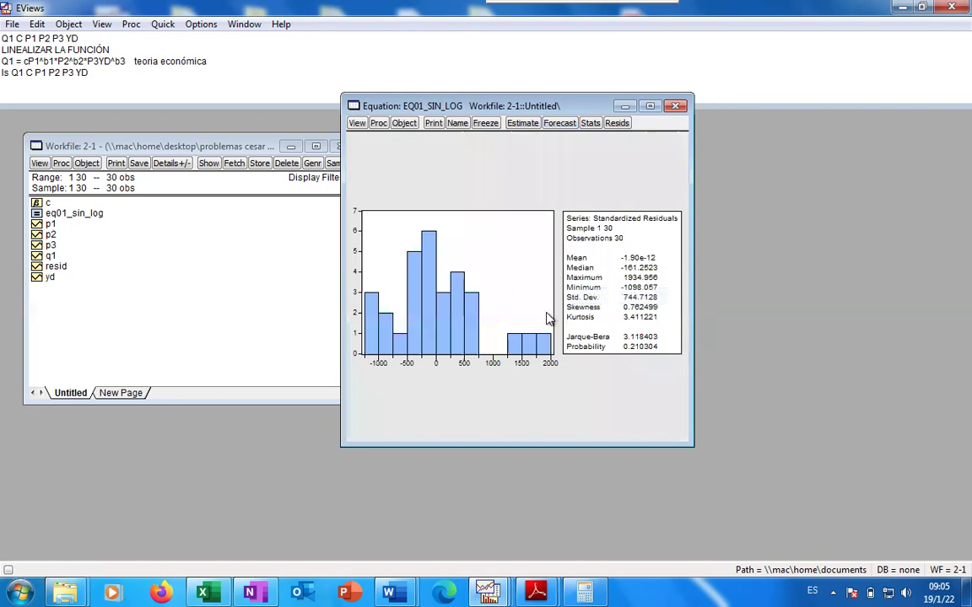
pyautogui.click(638, 353)
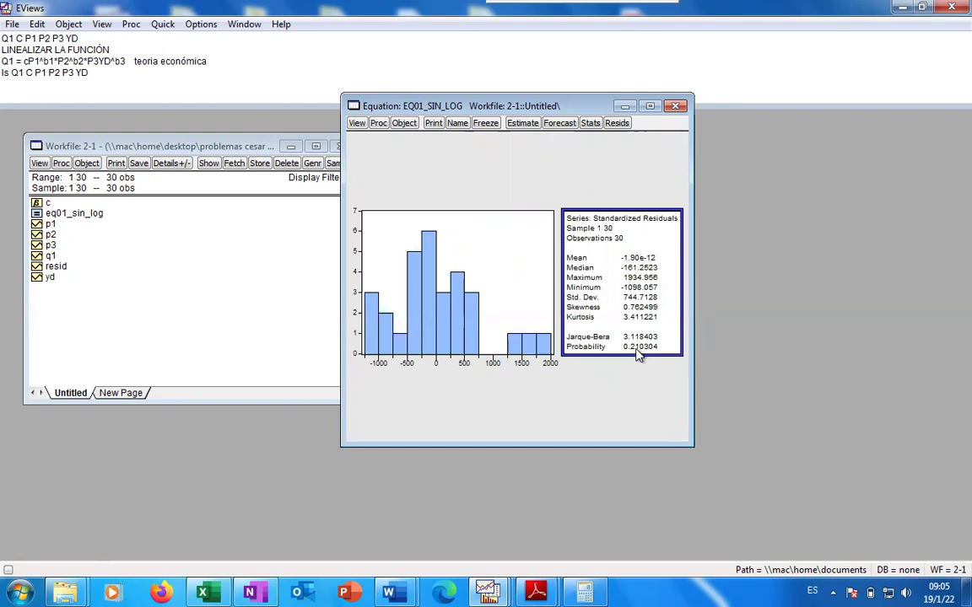
# - Run the Ramsey RESET test with one fitted term and check the log likelihood ratio's Chi-Square probability
pyautogui.click(355, 123)
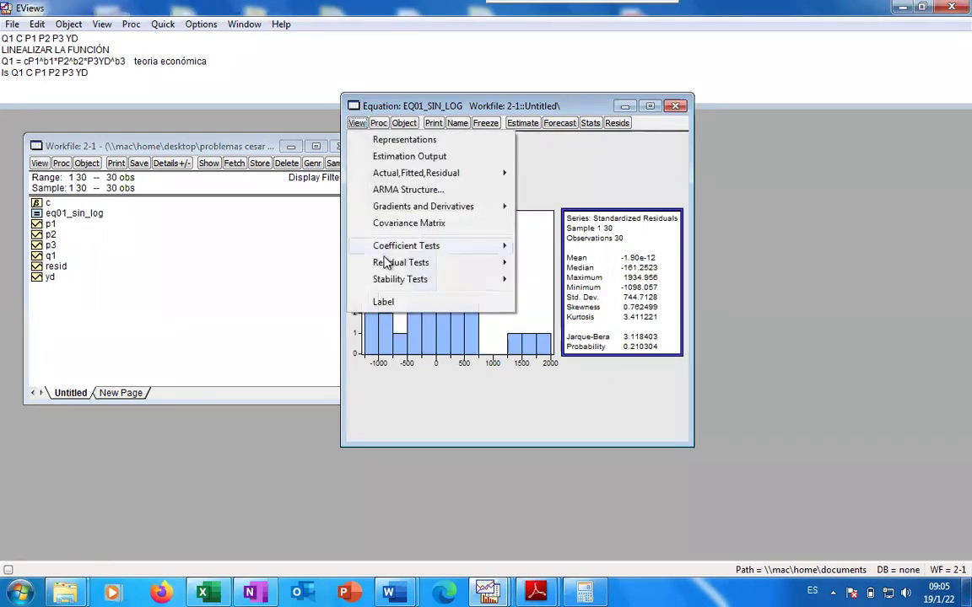
pyautogui.moveTo(386, 261)
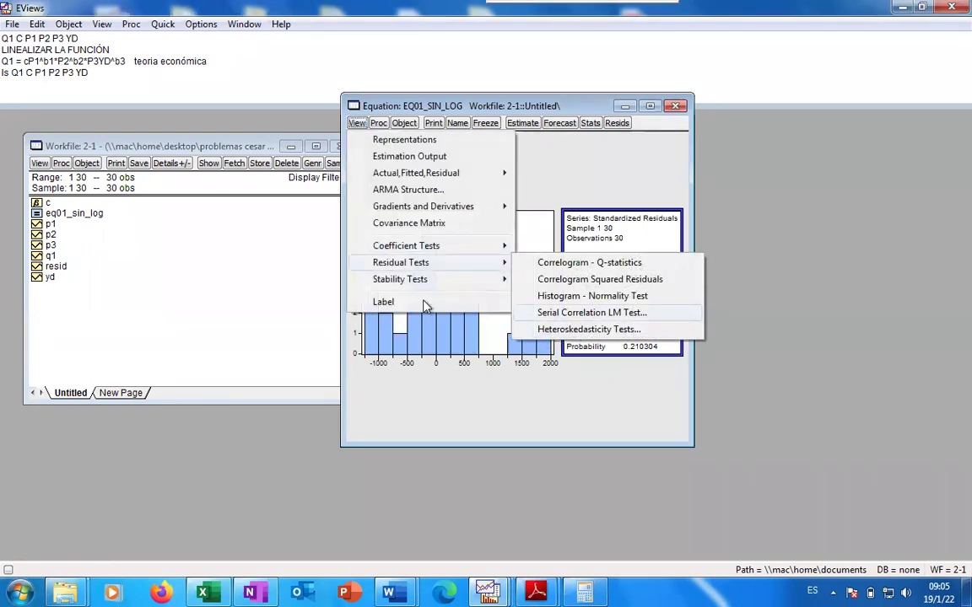
pyautogui.click(545, 329)
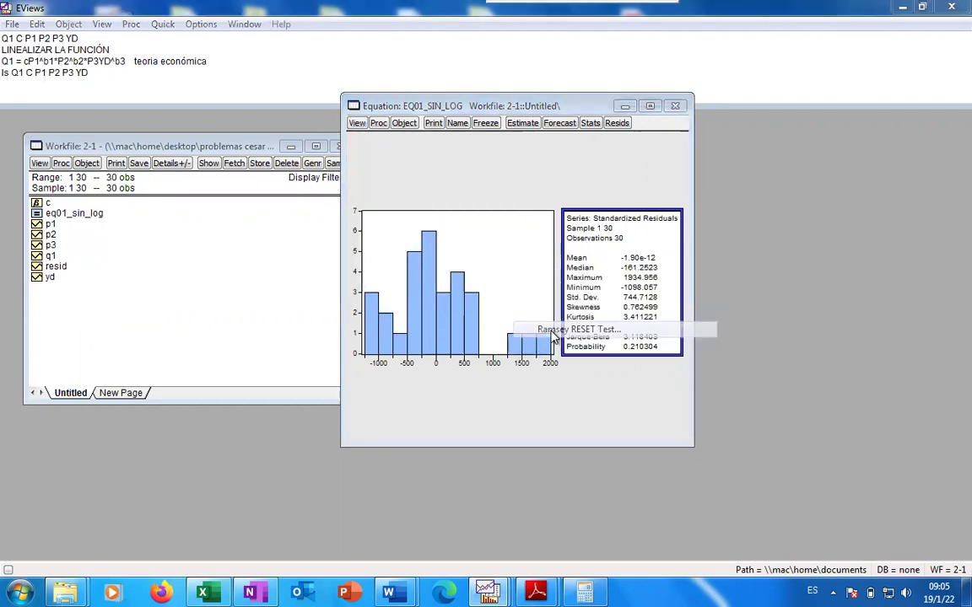
pyautogui.click(505, 308)
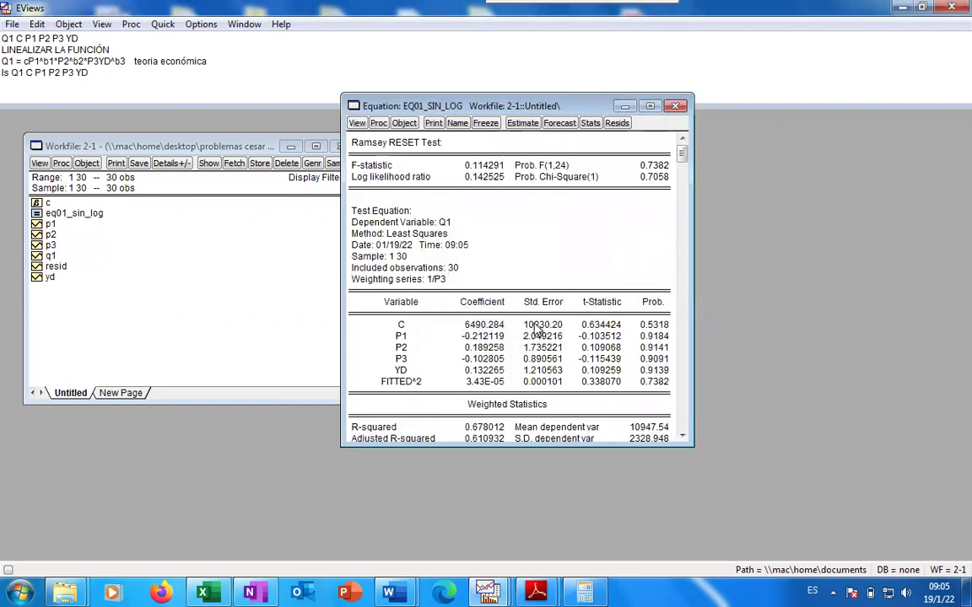
pyautogui.click(655, 177)
# - Run the Ramsey RESET test with the number of fitted terms set to 2
pyautogui.click(357, 122)
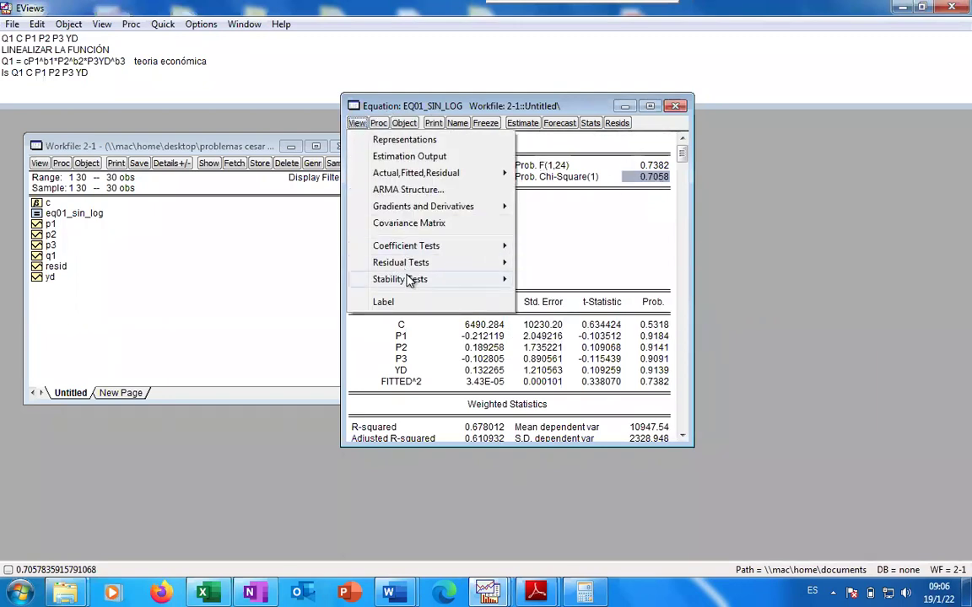
pyautogui.moveTo(408, 279)
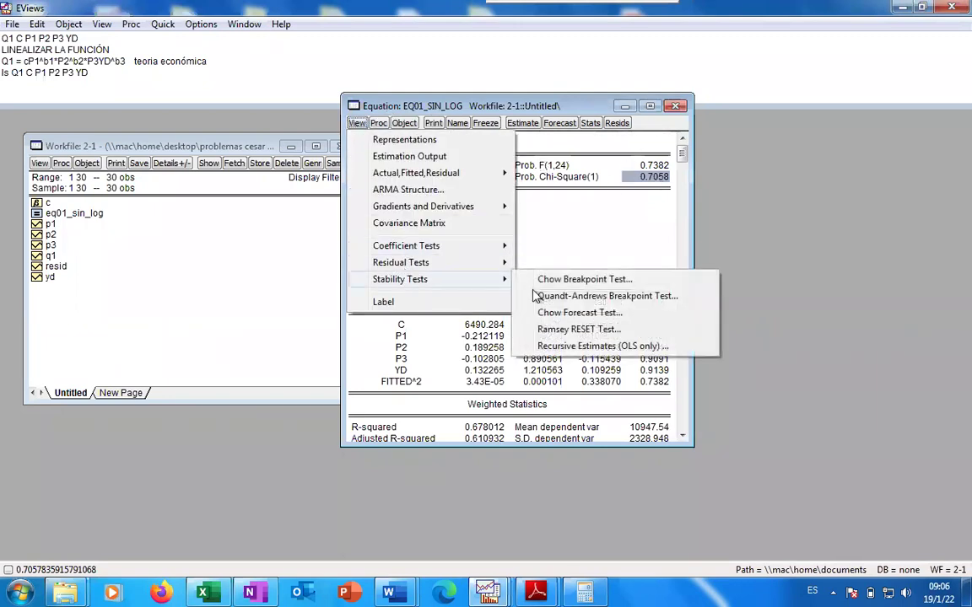
pyautogui.click(580, 330)
pyautogui.write('2')
pyautogui.click(488, 301)
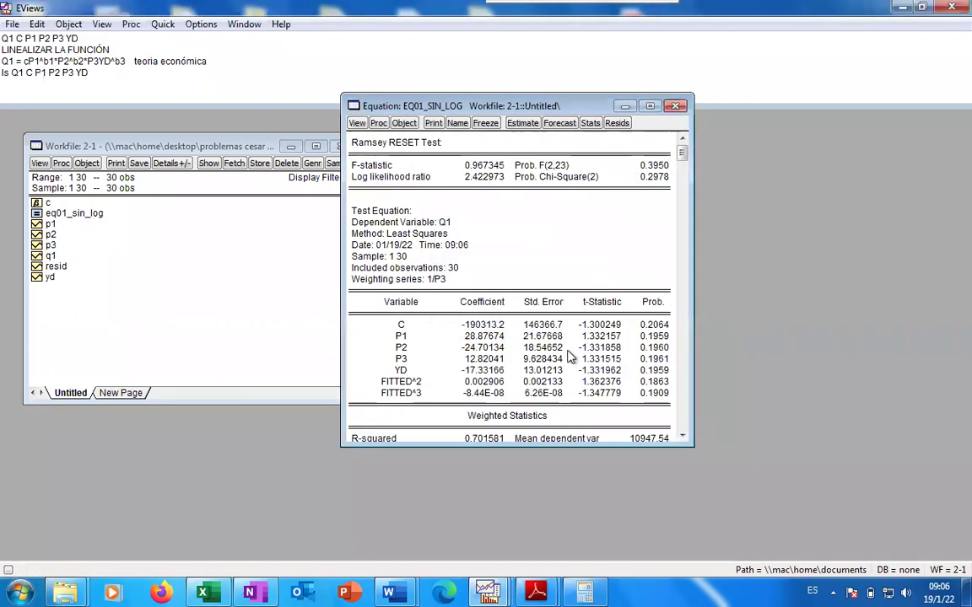
# - Repeat the Ramsey RESET test with 3 fitted terms
pyautogui.click(358, 122)
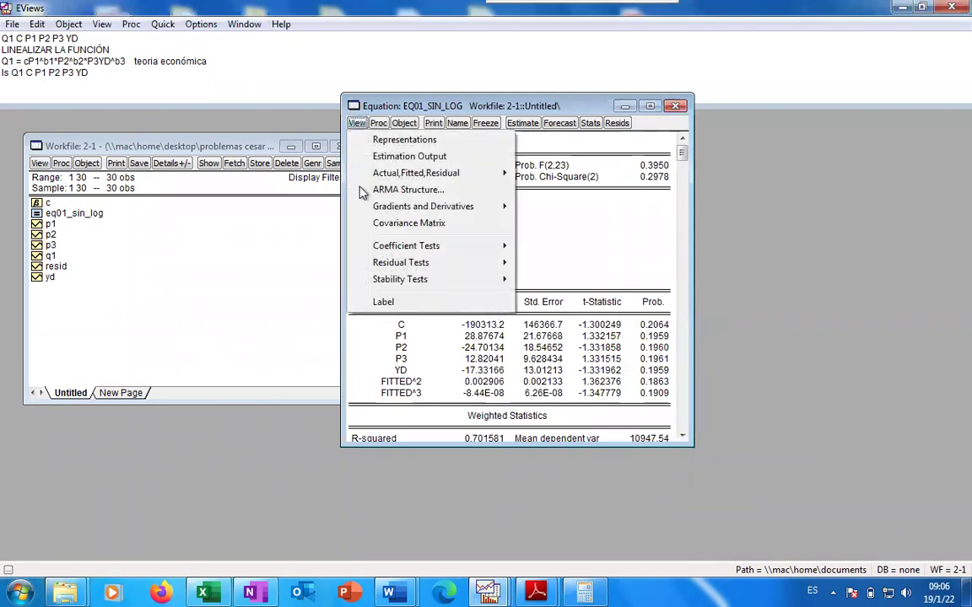
pyautogui.moveTo(481, 281)
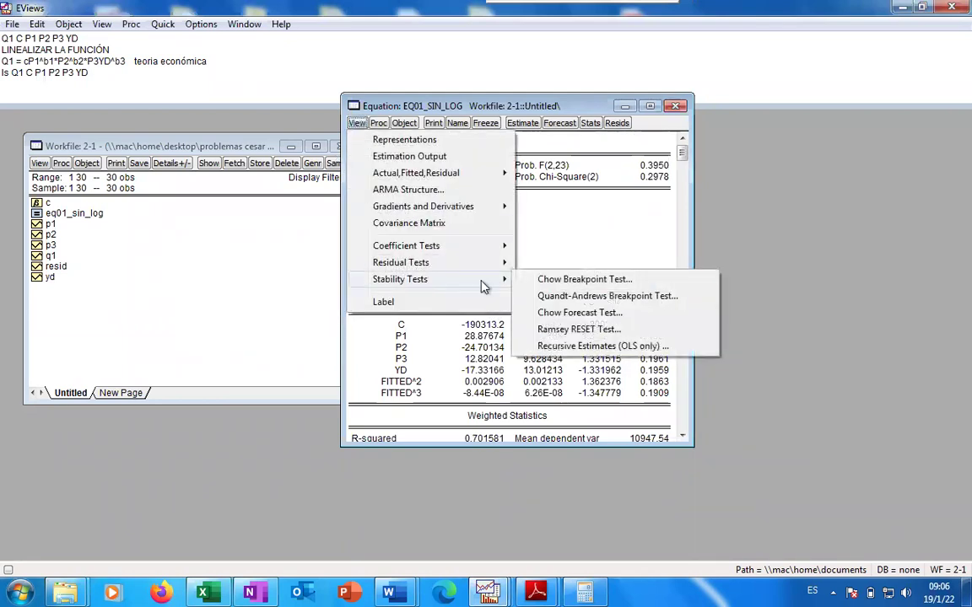
pyautogui.click(550, 330)
pyautogui.write('3')
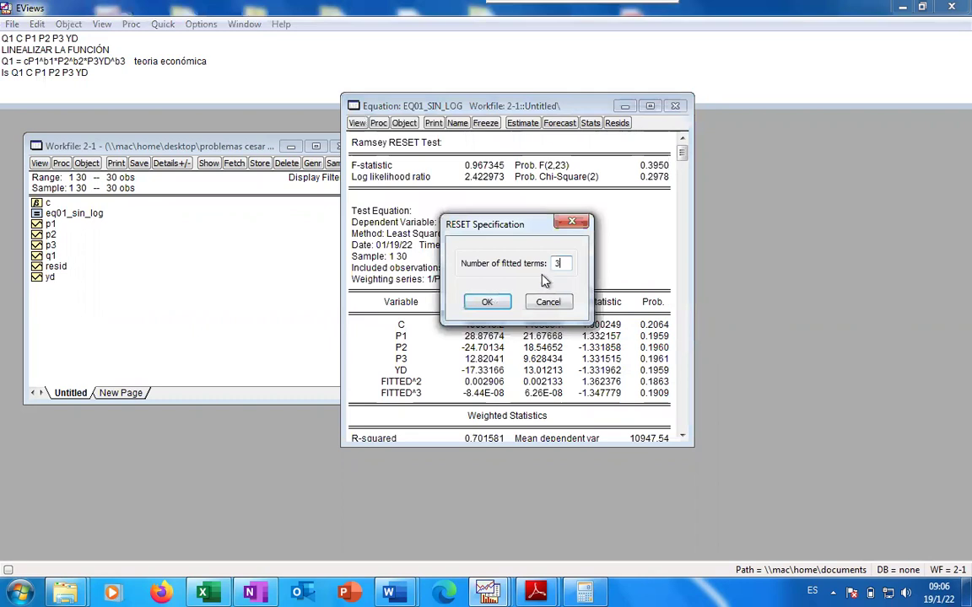
pyautogui.click(489, 302)
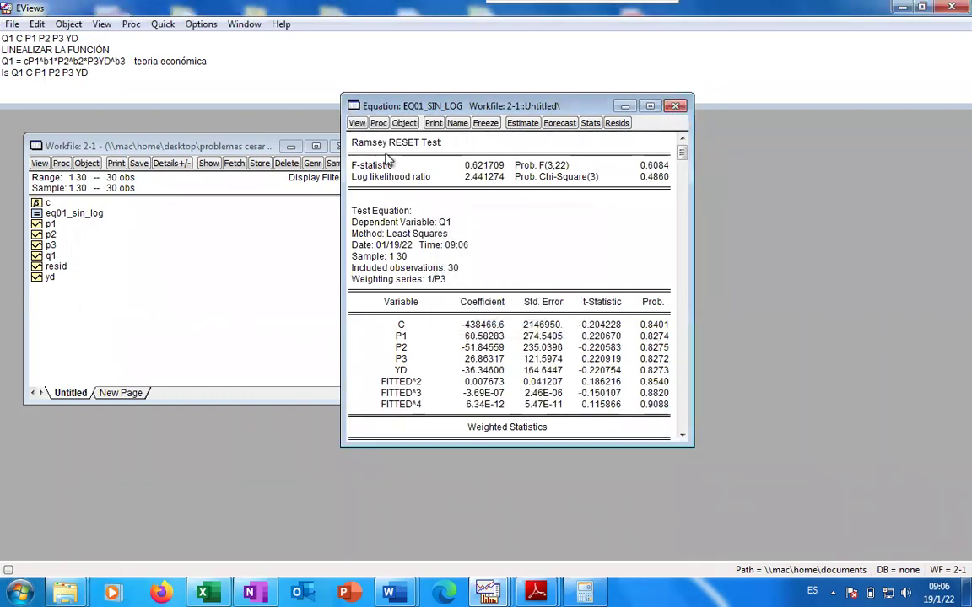
# - Run the Breusch-Godfrey serial correlation LM test on the equation with 2 lags
pyautogui.click(357, 123)
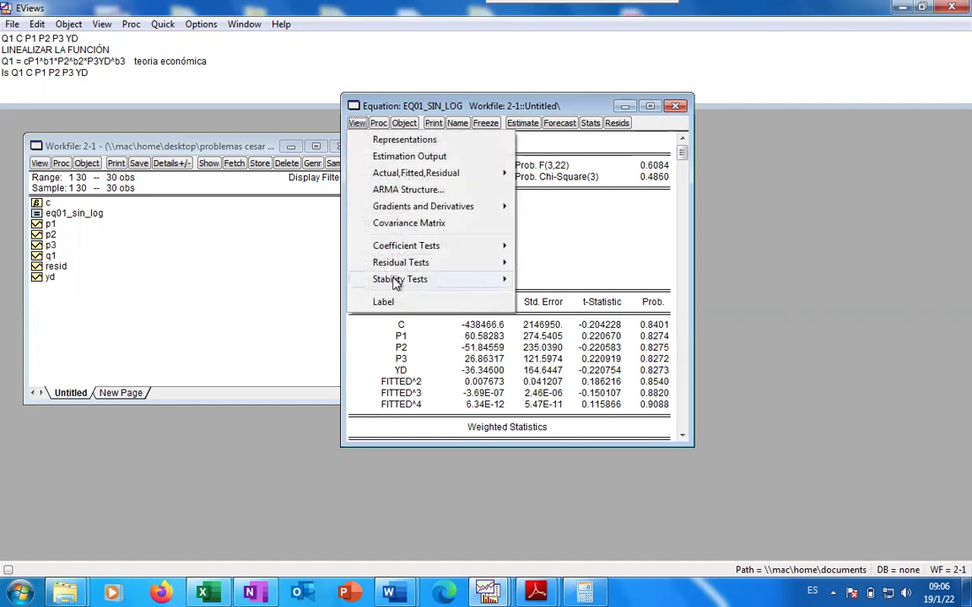
pyautogui.moveTo(402, 267)
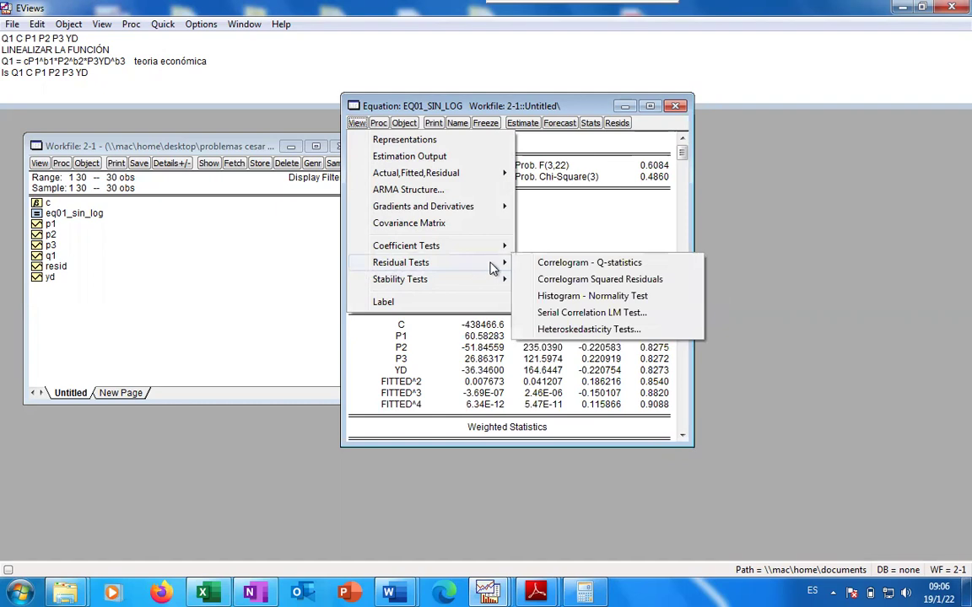
pyautogui.click(579, 314)
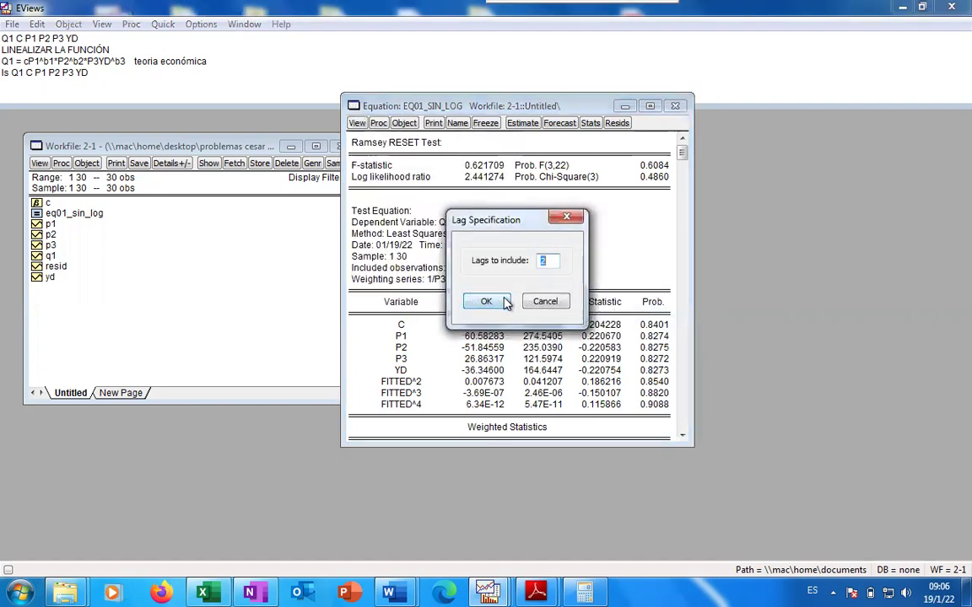
pyautogui.click(492, 301)
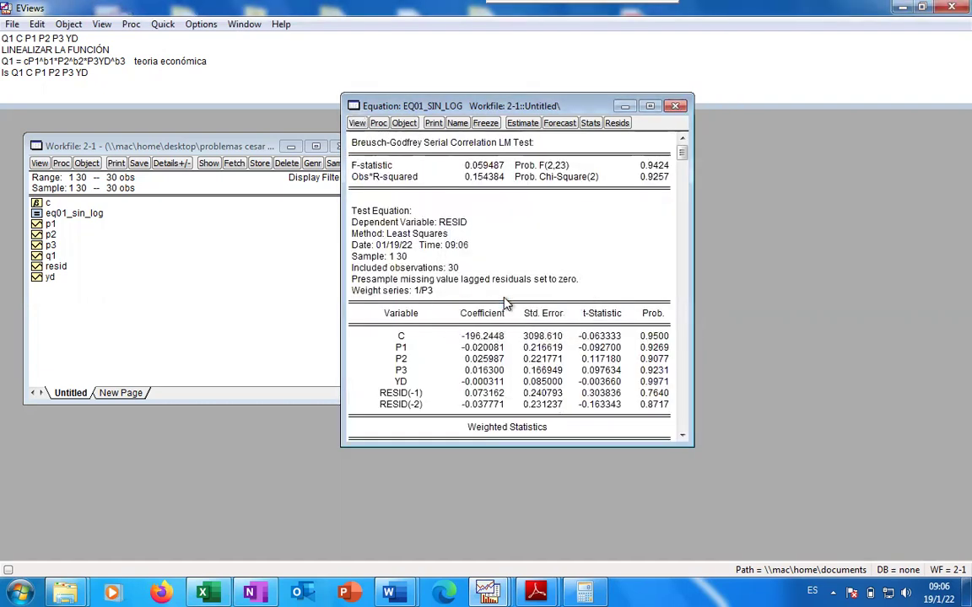
pyautogui.click(357, 123)
pyautogui.moveTo(427, 245)
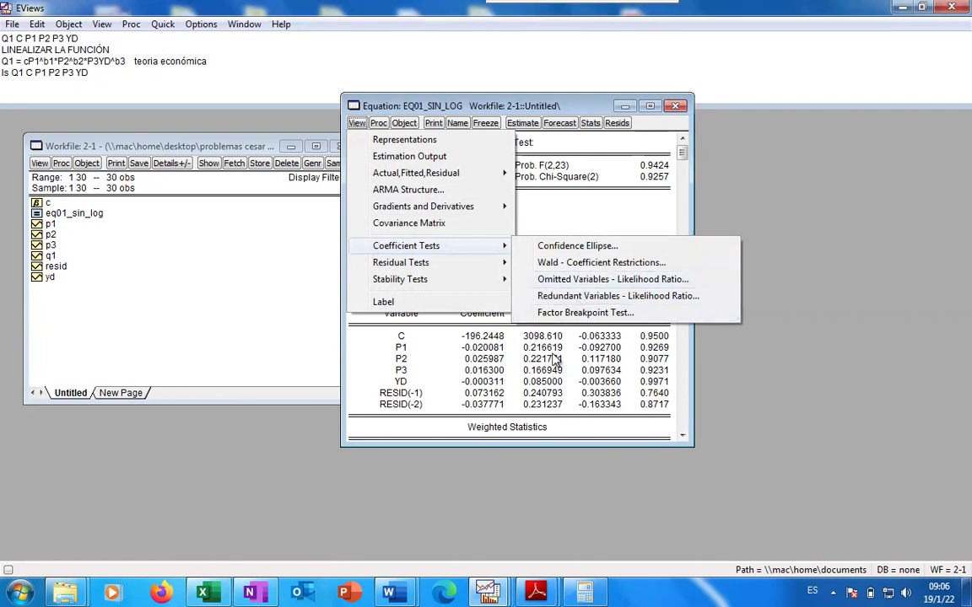
pyautogui.click(502, 324)
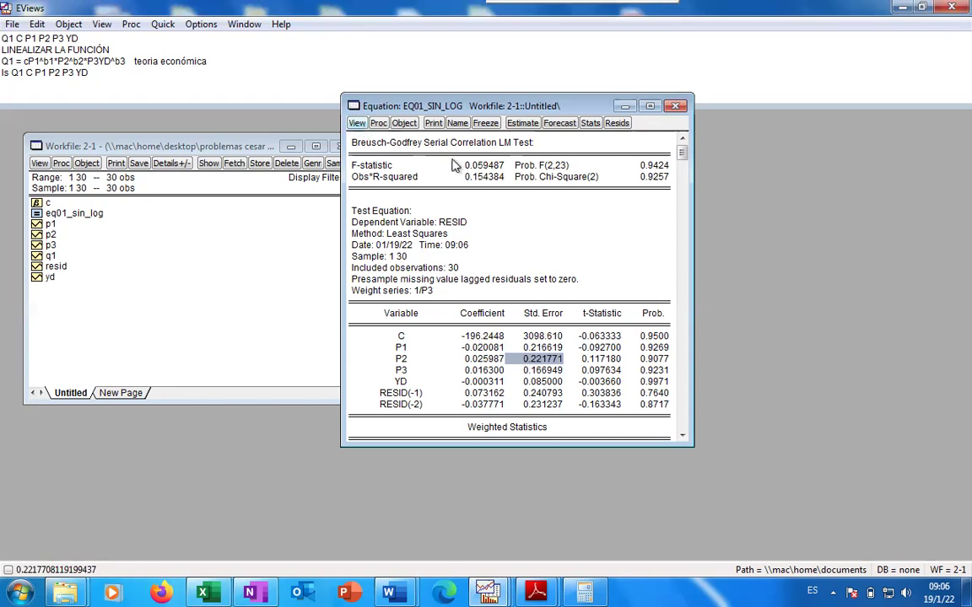
# - Freeze the serial correlation LM test output as a table named eq1_mejor and close the table
pyautogui.click(456, 123)
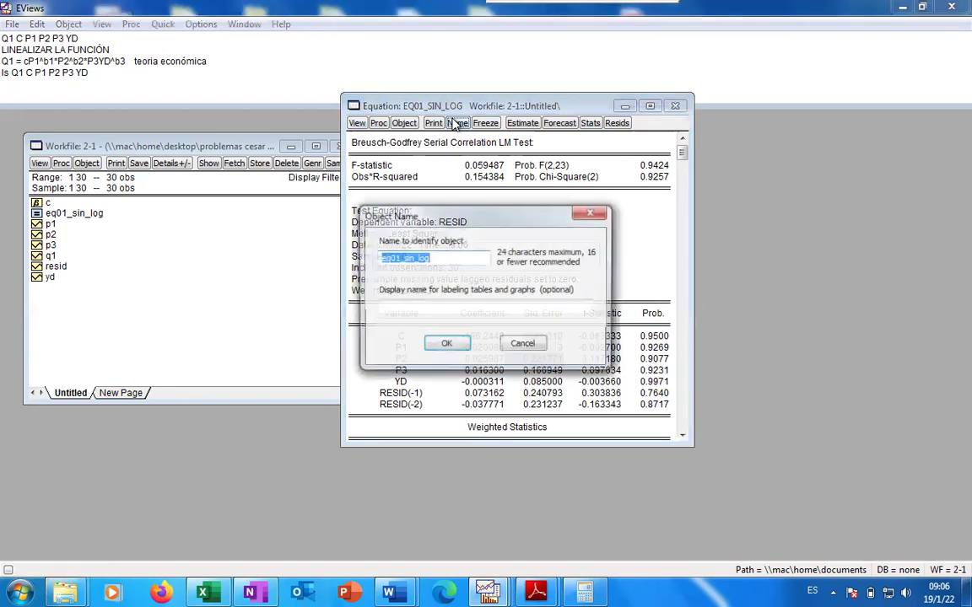
pyautogui.click(450, 346)
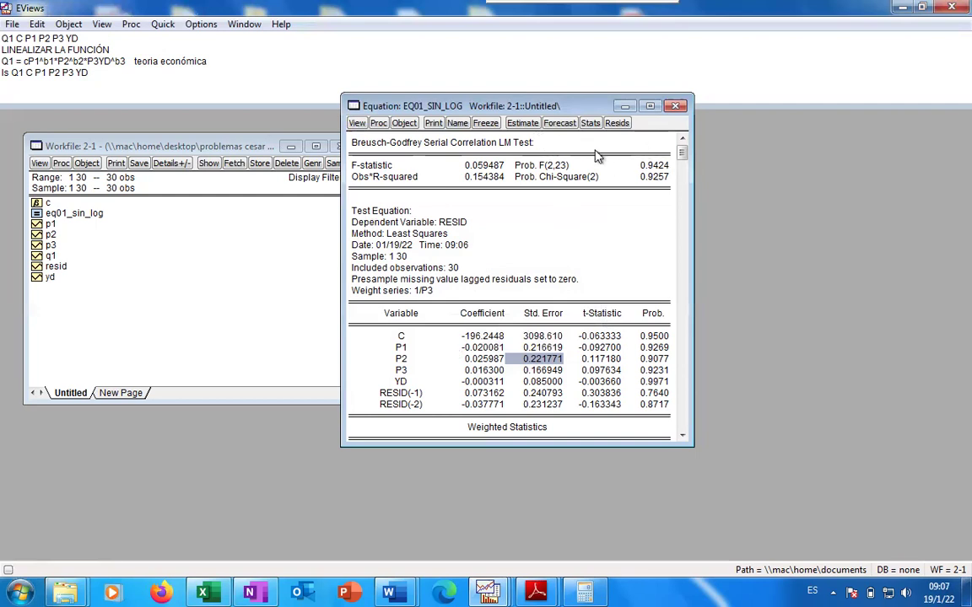
pyautogui.click(485, 123)
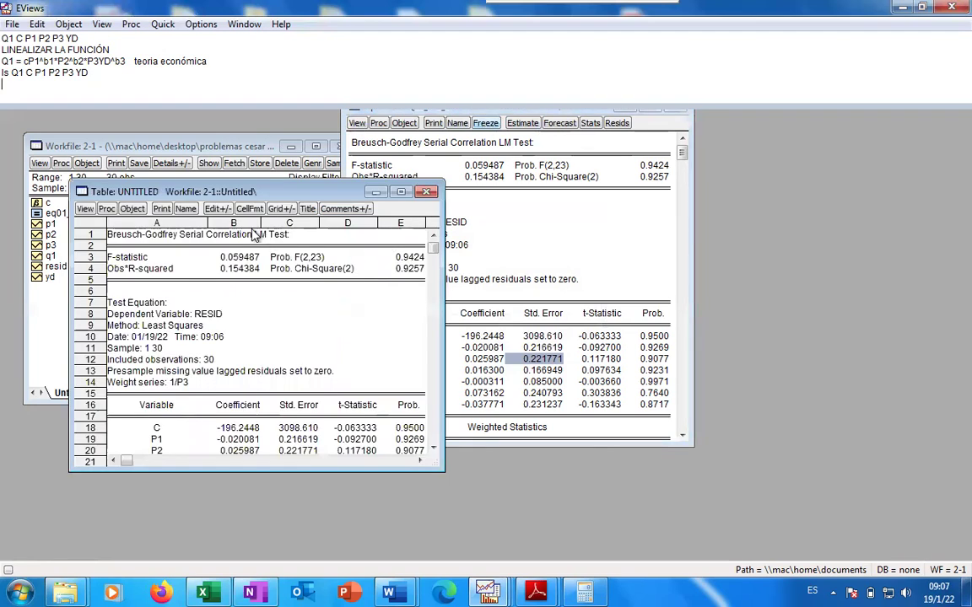
pyautogui.click(187, 209)
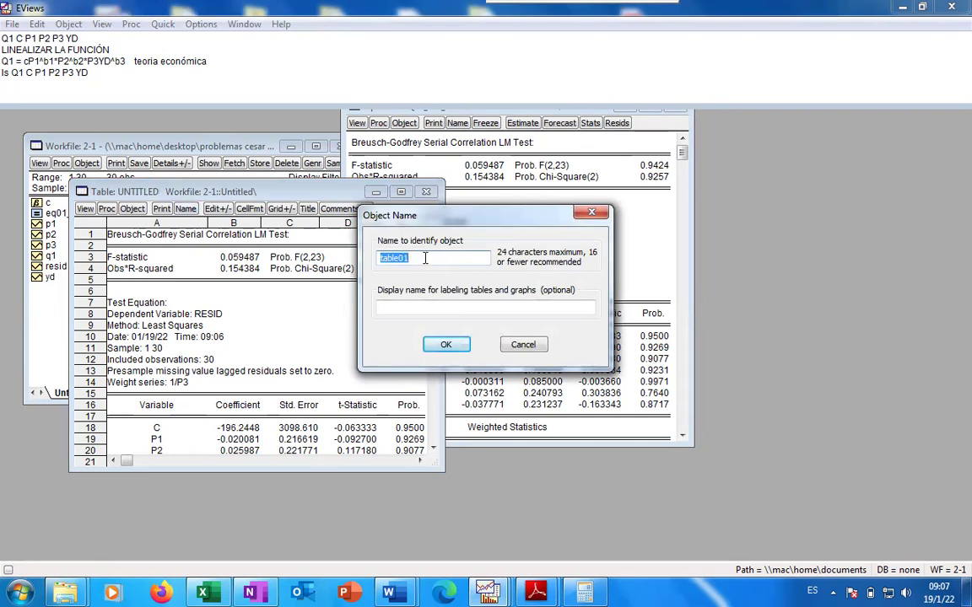
pyautogui.write('eq1_mejor')
pyautogui.click(446, 344)
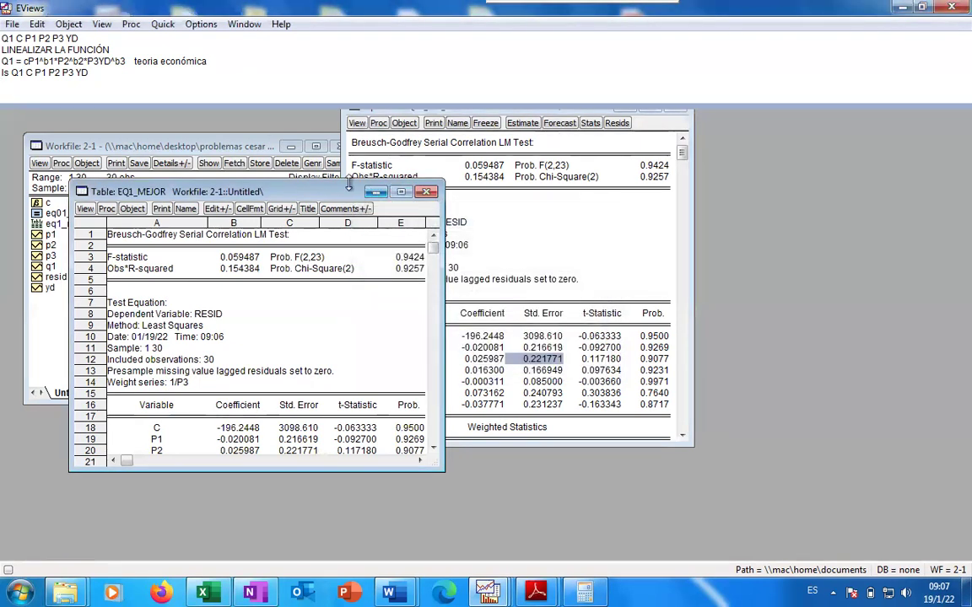
pyautogui.click(426, 191)
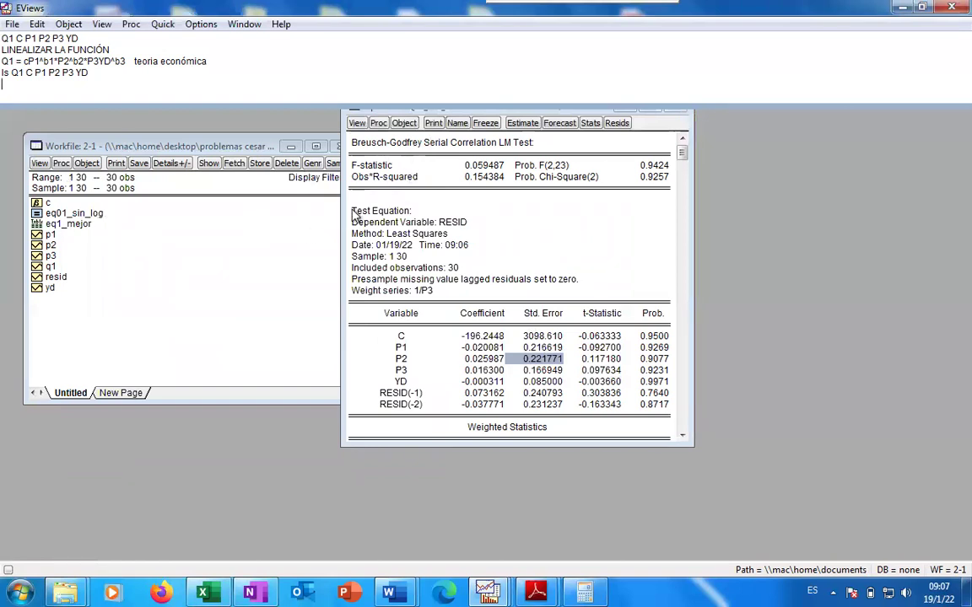
# - Estimate the log-log model with the command "ls log(q1) c log(p1) log(p2) log(p3) log(yd)"
pyautogui.moveTo(492, 106); pyautogui.dragTo(409, 133)
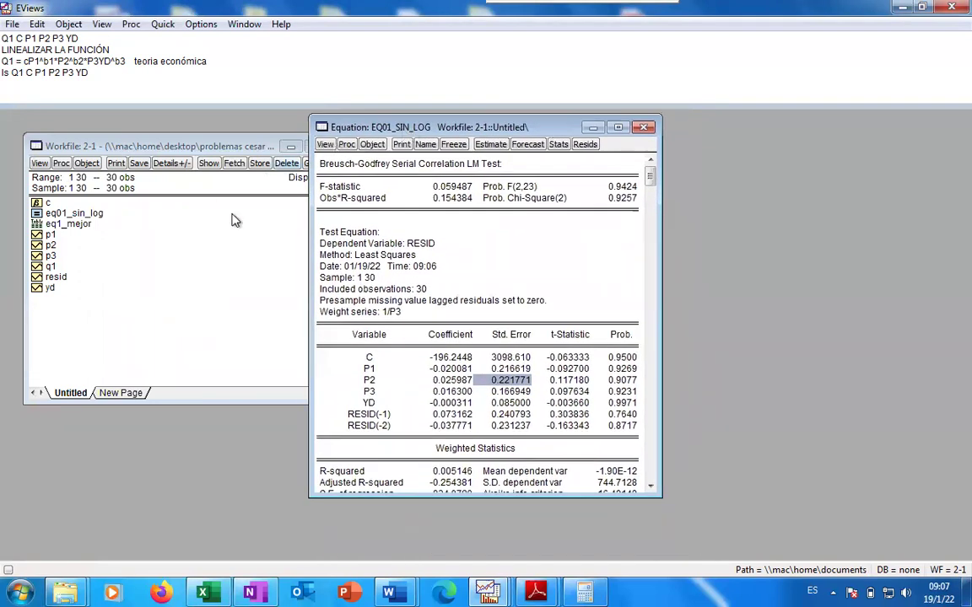
pyautogui.moveTo(207, 62); pyautogui.dragTo(132, 61)
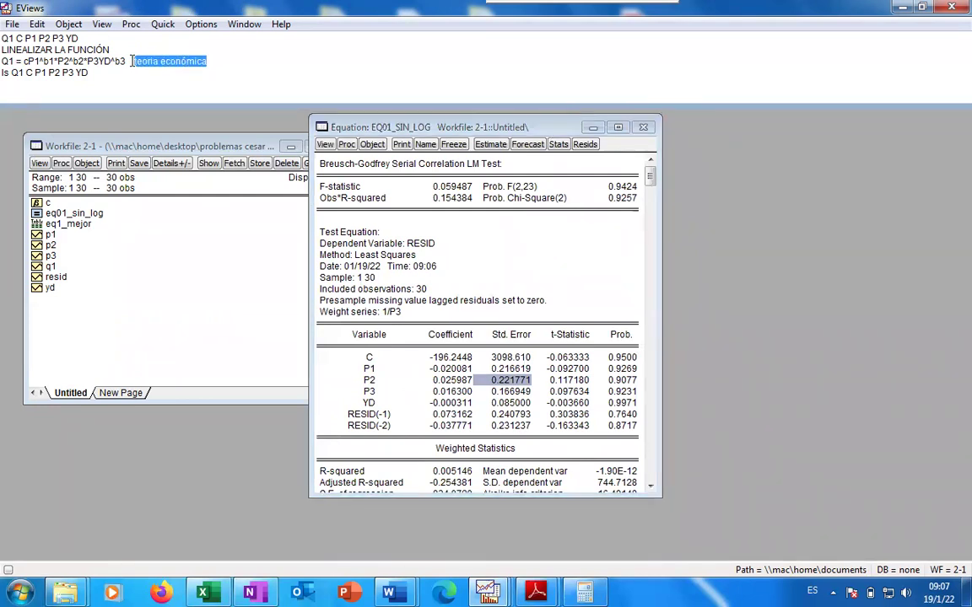
pyautogui.moveTo(124, 62); pyautogui.dragTo(24, 61)
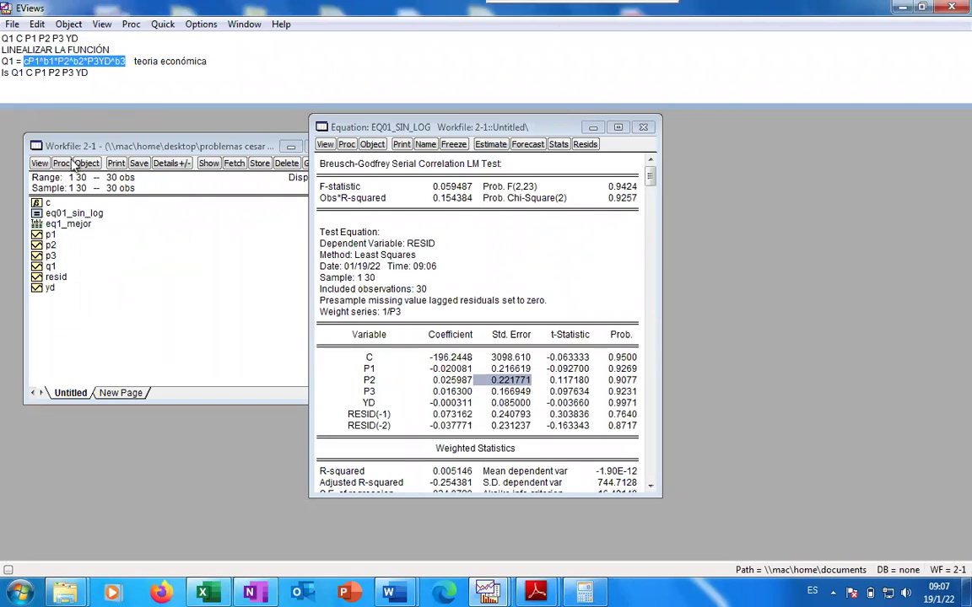
pyautogui.click(87, 71)
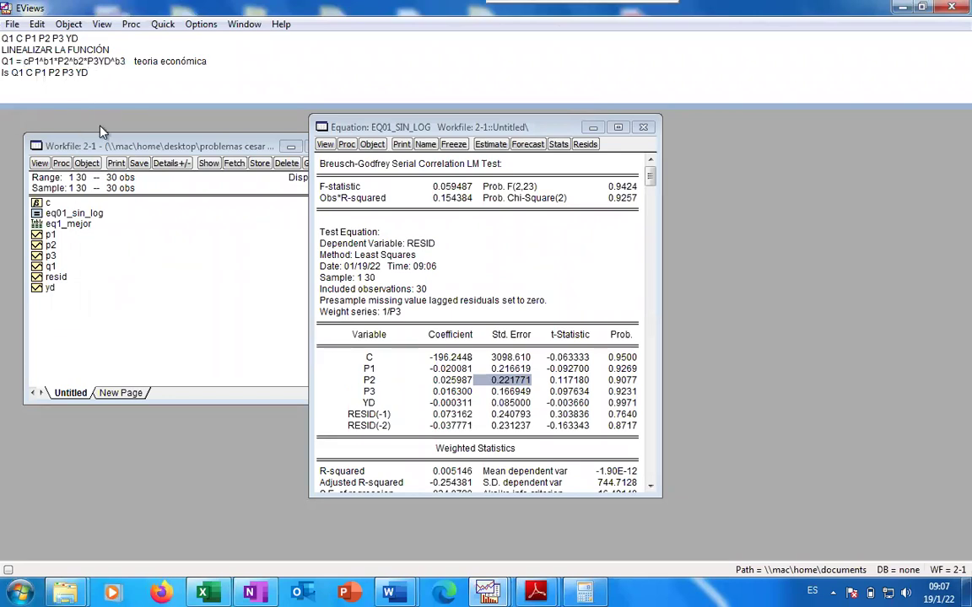
pyautogui.press('Return')
pyautogui.write('ls log(q1) c log(p1')
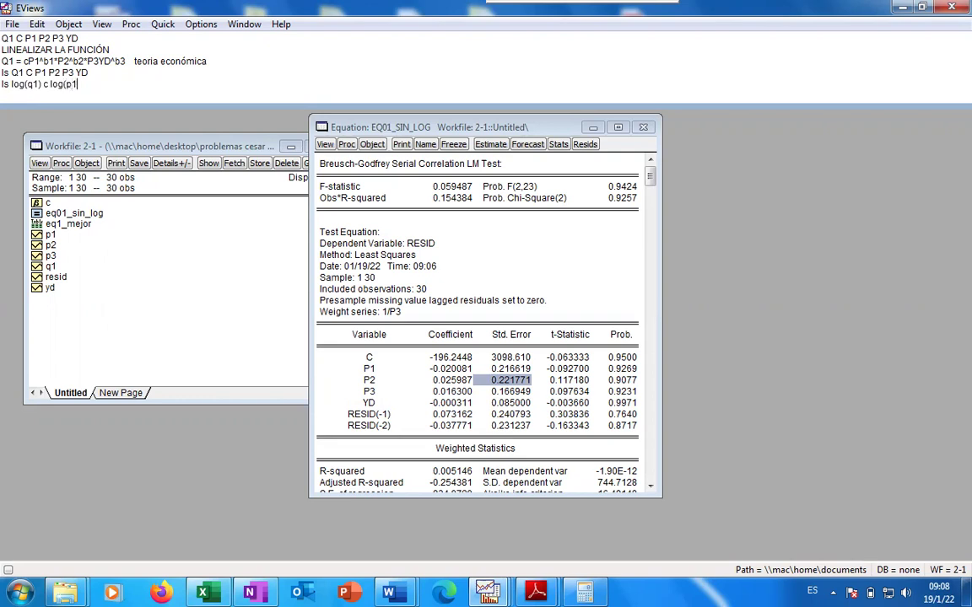
pyautogui.write(') l')
pyautogui.write('og(p2) log(p3) log(/yd')
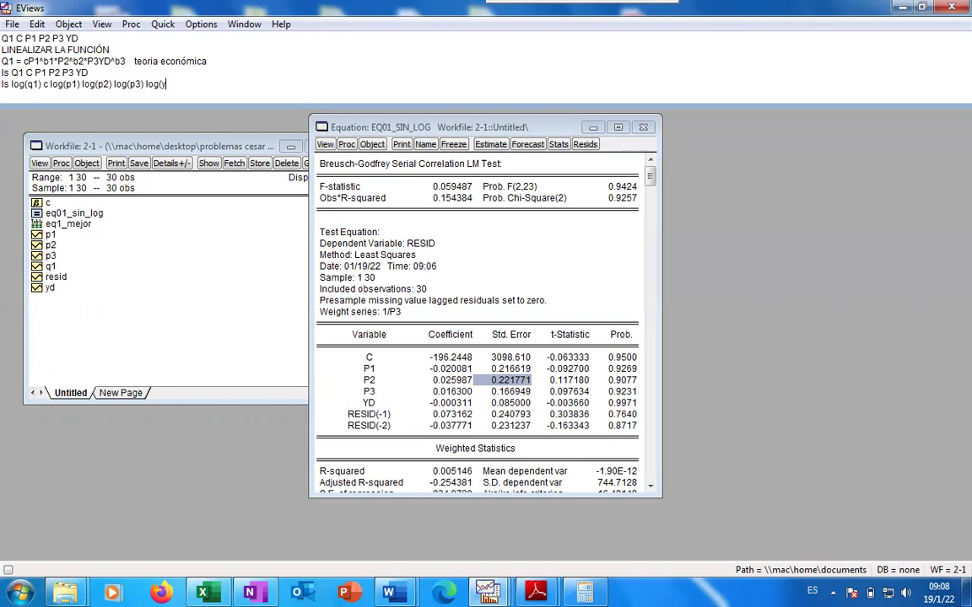
pyautogui.write(')')
pyautogui.moveTo(447, 129); pyautogui.dragTo(530, 174)
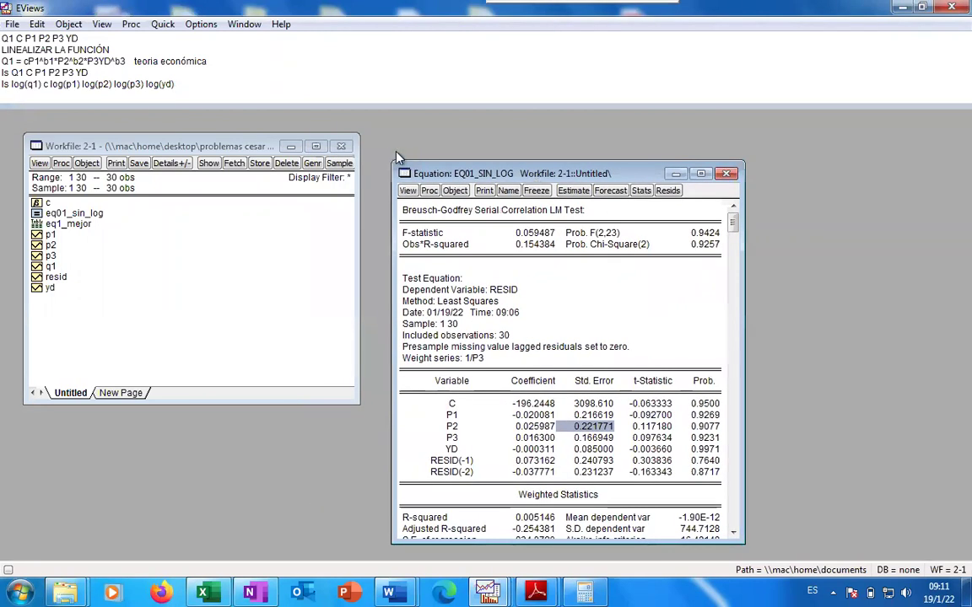
pyautogui.click(181, 83)
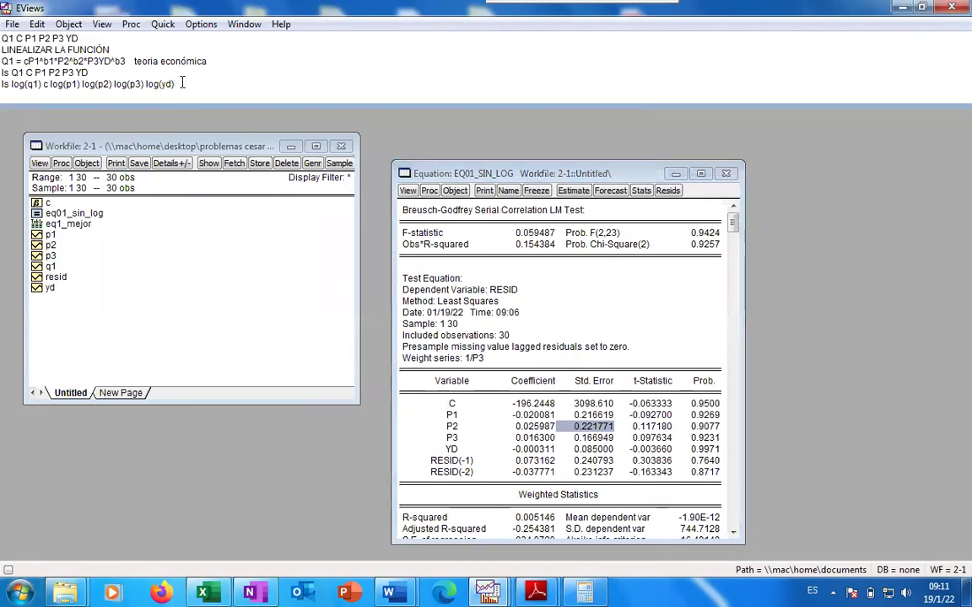
pyautogui.press('Return')
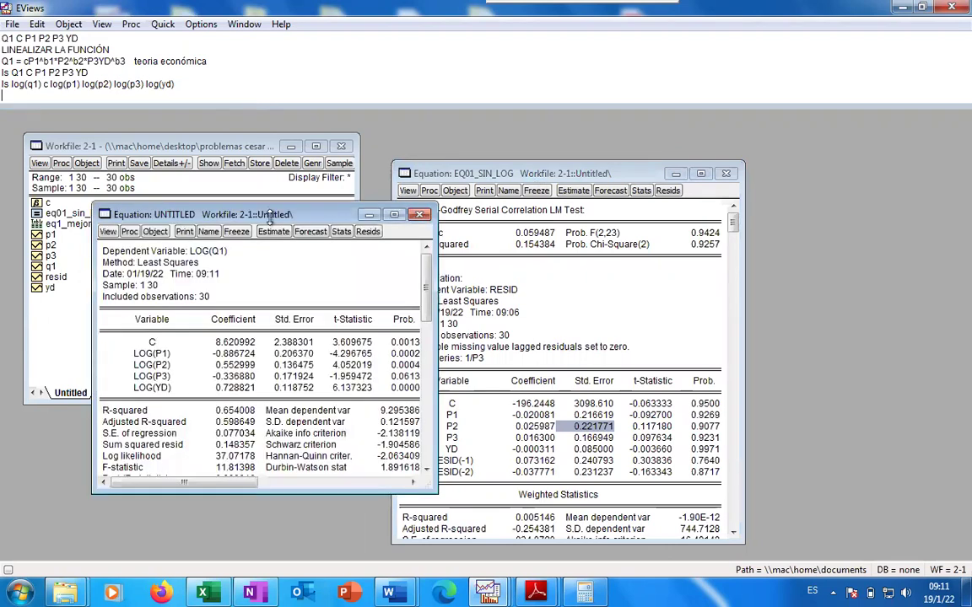
# - Close the EQ01_SIN_LOG equation, enlarge the log equation's window to show its full output, and check the probability of LOG(P3)
pyautogui.click(512, 168)
pyautogui.moveTo(633, 175); pyautogui.dragTo(502, 175)
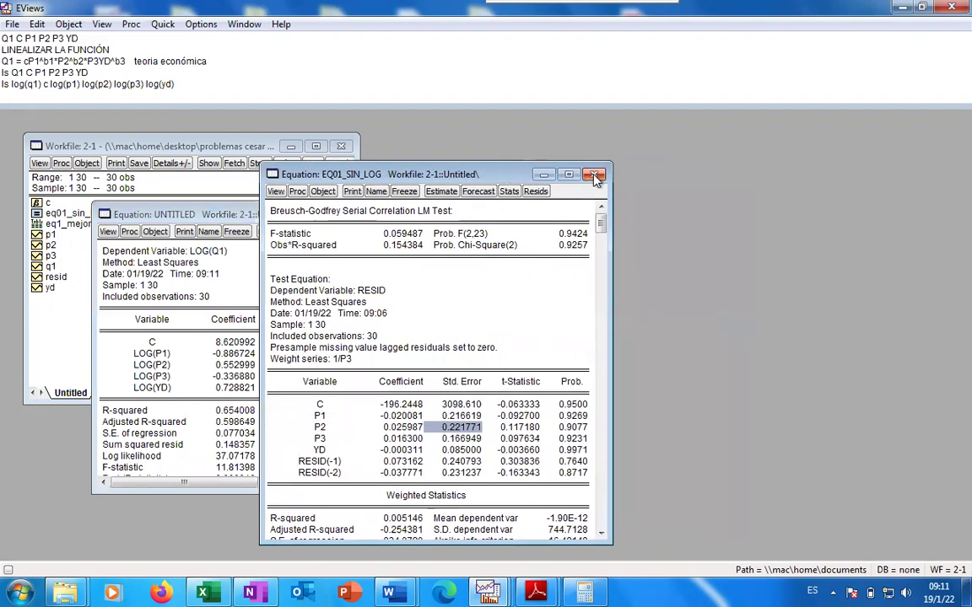
pyautogui.click(596, 176)
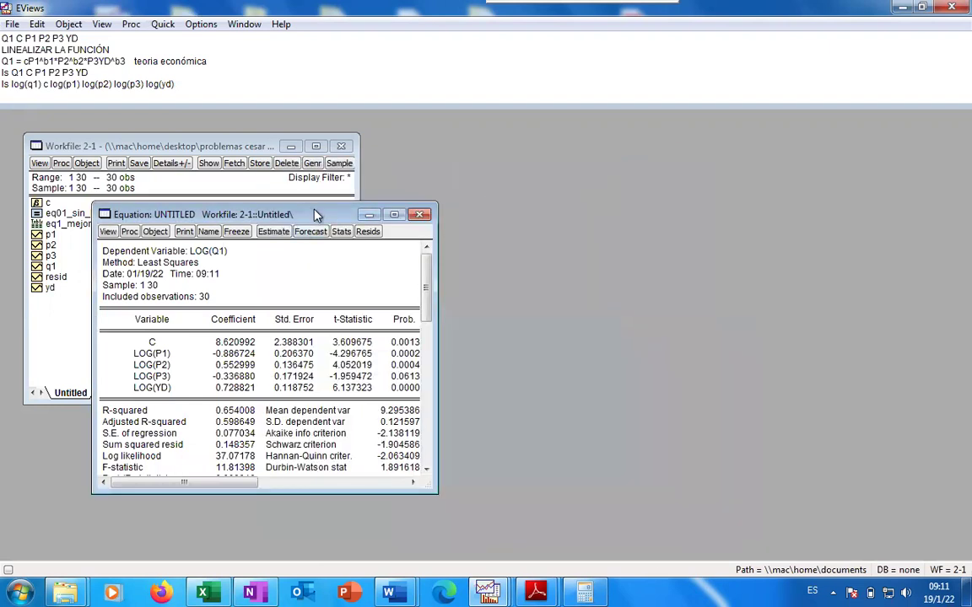
pyautogui.moveTo(316, 216); pyautogui.dragTo(460, 138)
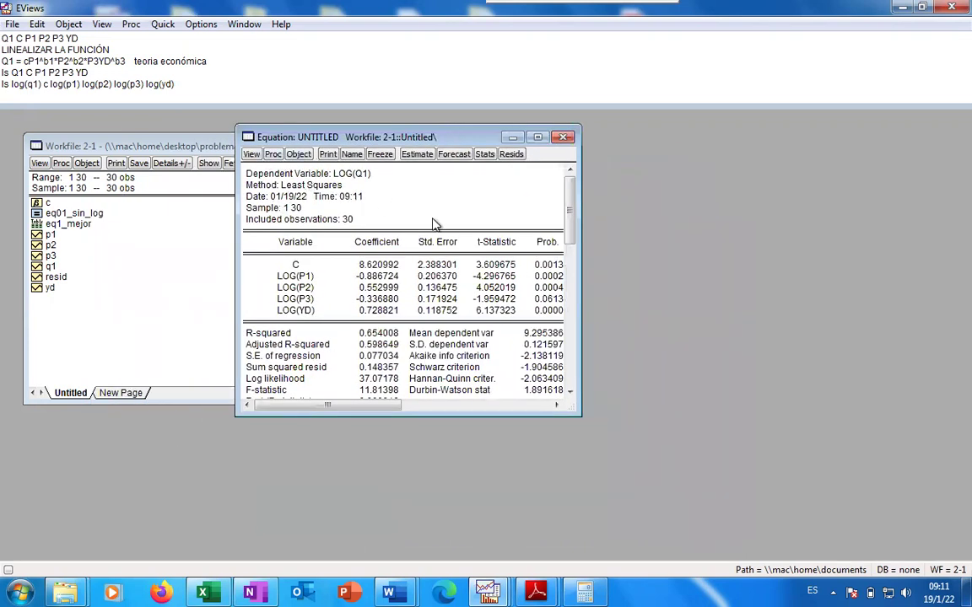
pyautogui.click(251, 156)
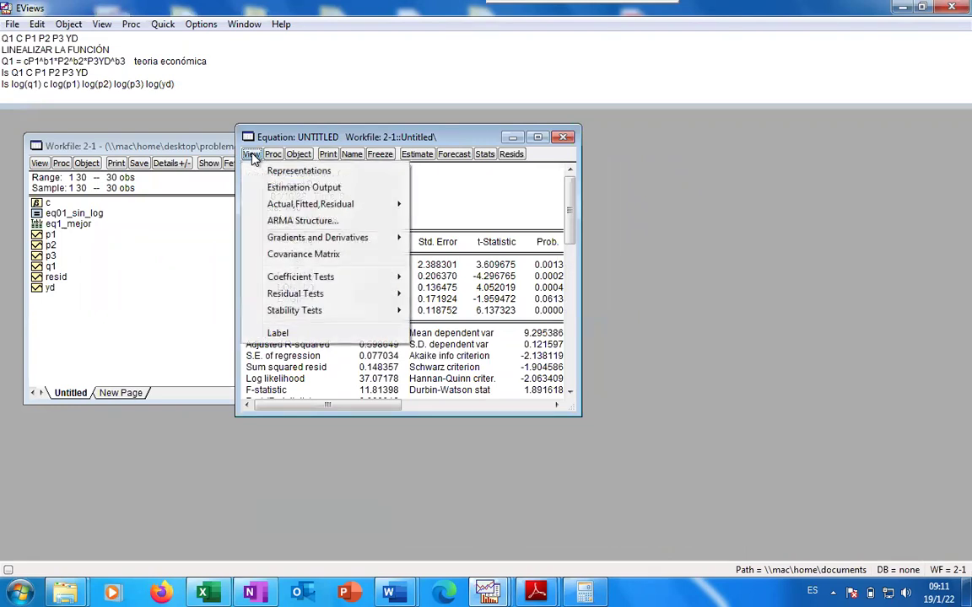
pyautogui.click(426, 220)
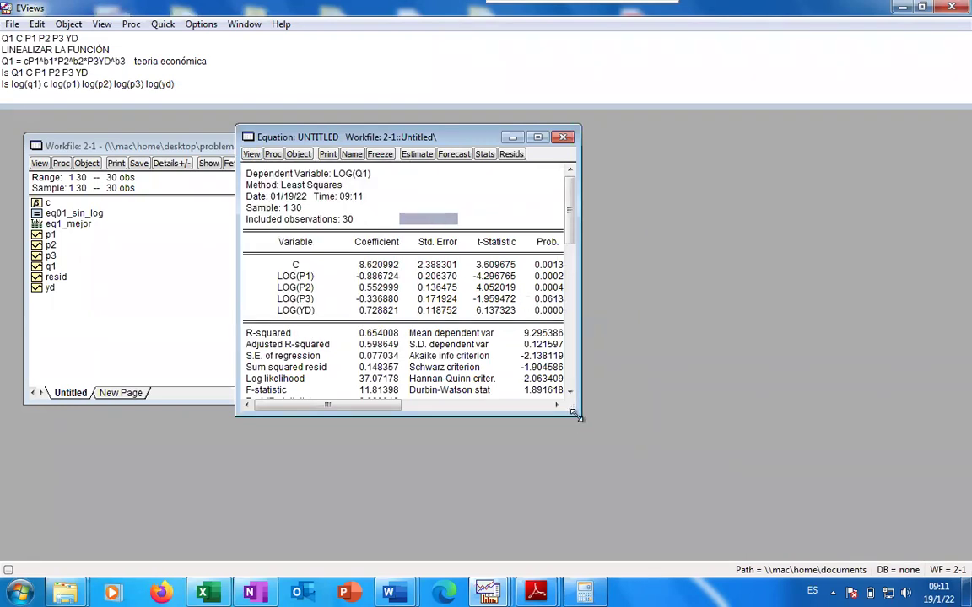
pyautogui.moveTo(576, 424); pyautogui.dragTo(637, 489)
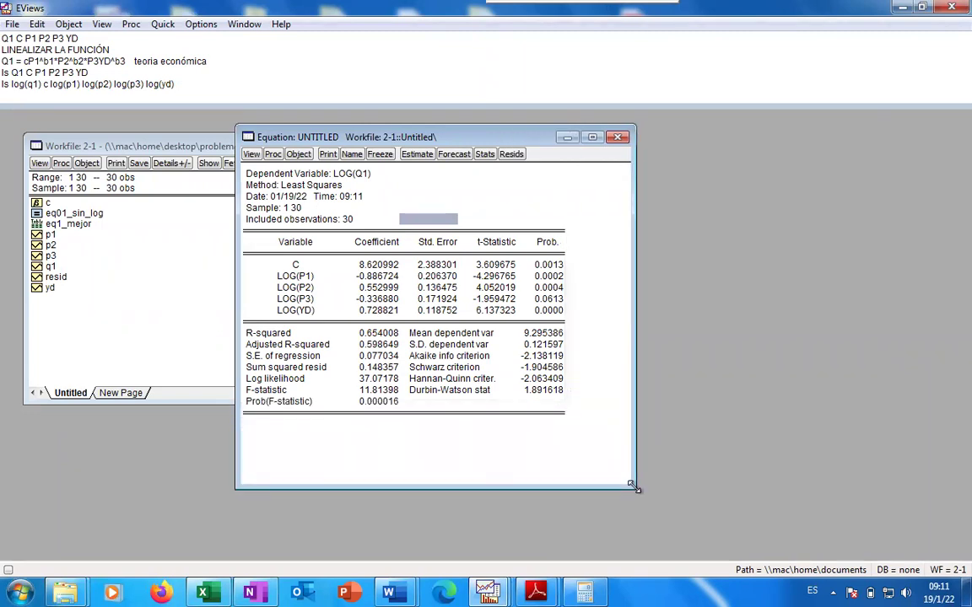
pyautogui.click(550, 298)
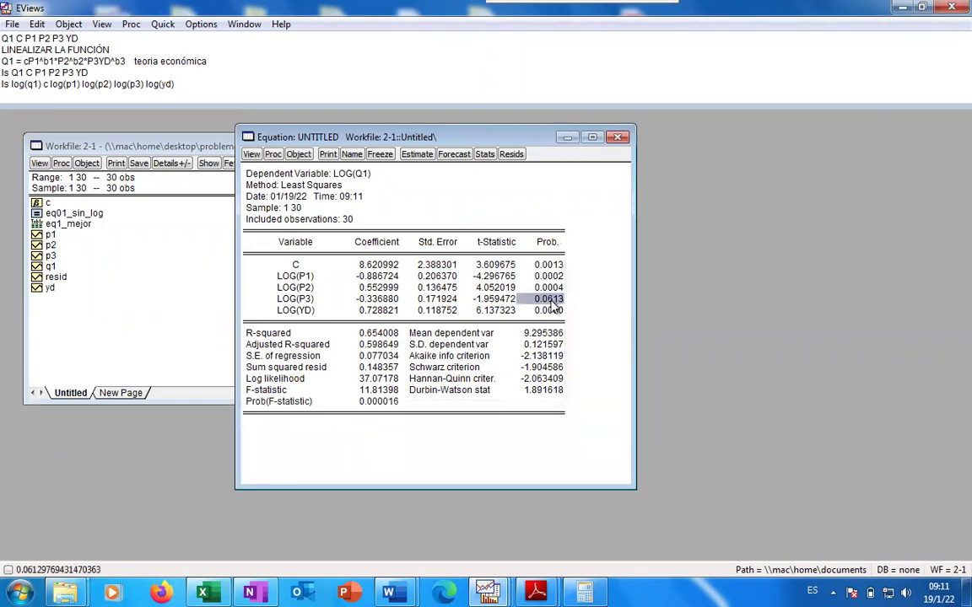
# - Run the White heteroskedasticity test on the log equation
pyautogui.click(251, 155)
pyautogui.moveTo(295, 294)
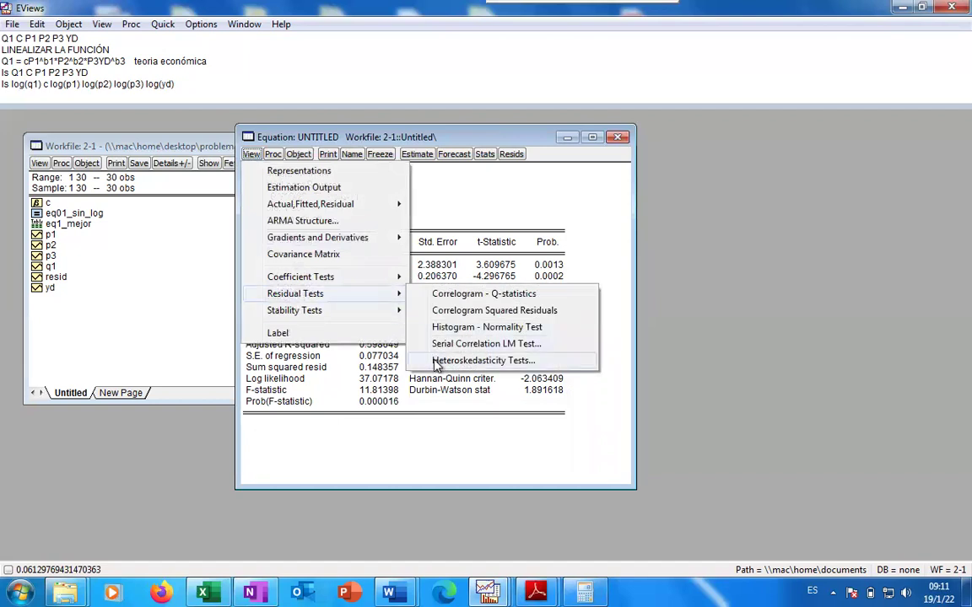
pyautogui.click(434, 360)
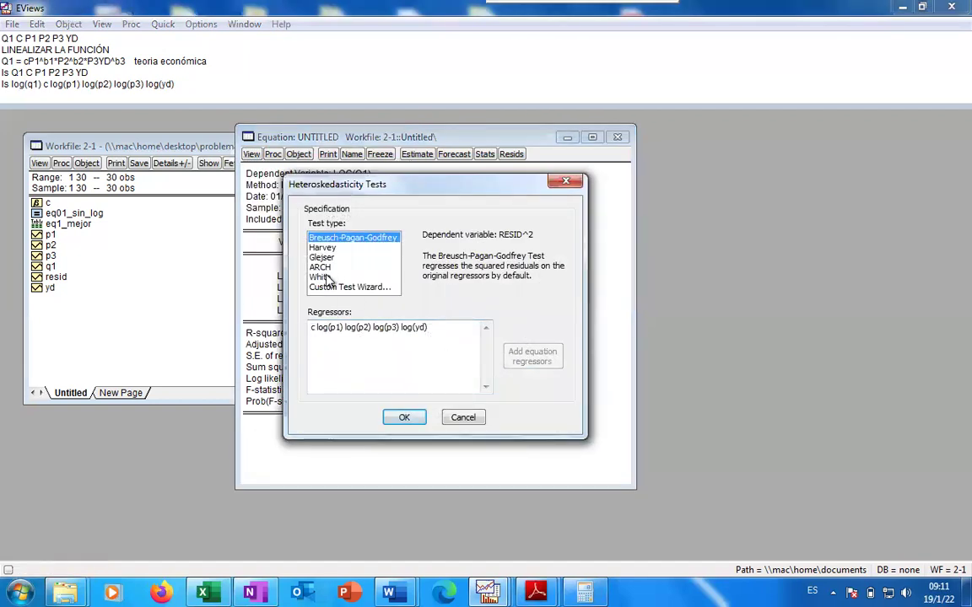
pyautogui.click(338, 277)
pyautogui.click(407, 418)
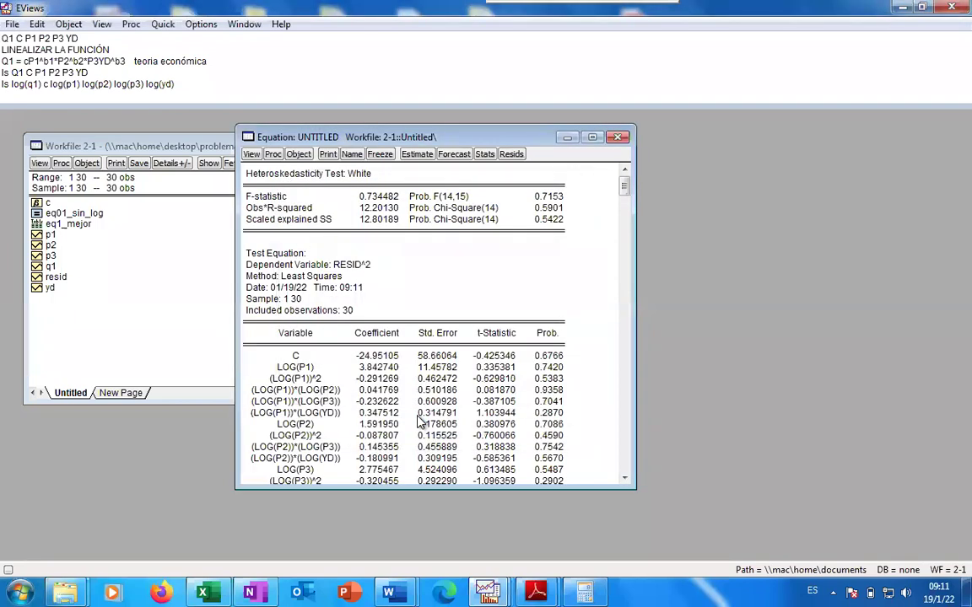
# - Run the Glejser heteroskedasticity test on the log equation with only c and log(p3) as regressors
pyautogui.click(251, 154)
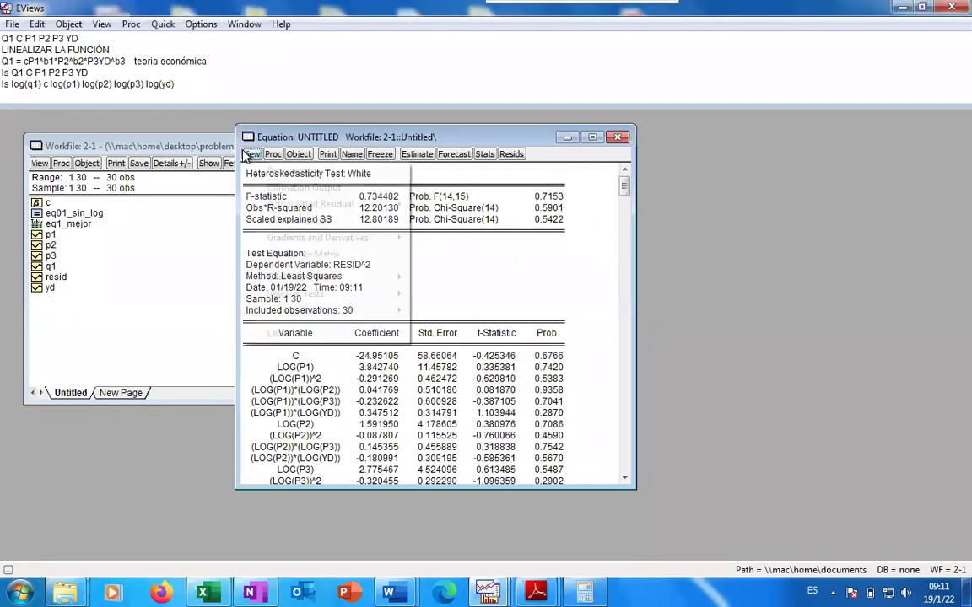
pyautogui.moveTo(296, 316)
pyautogui.moveTo(295, 295)
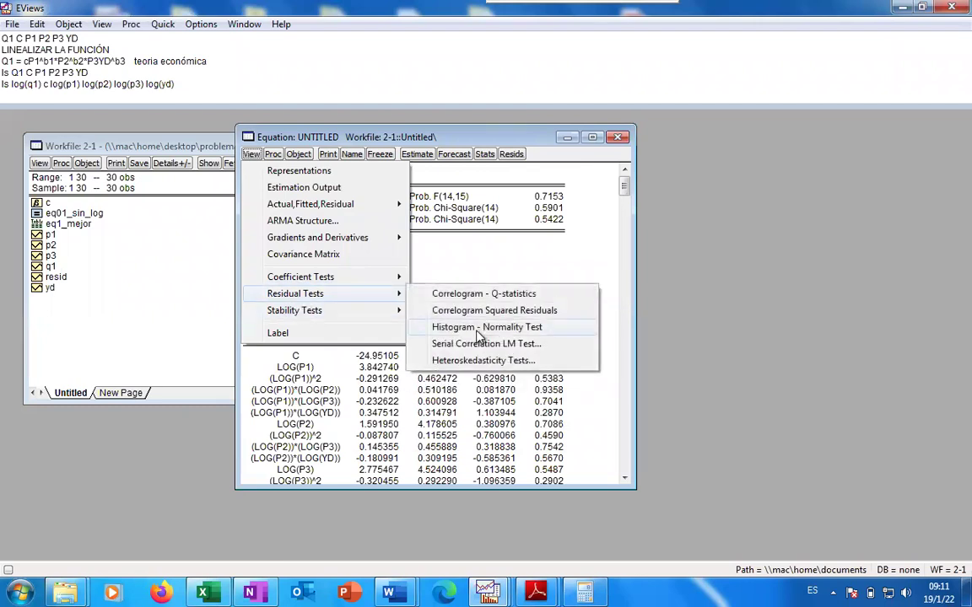
pyautogui.click(475, 361)
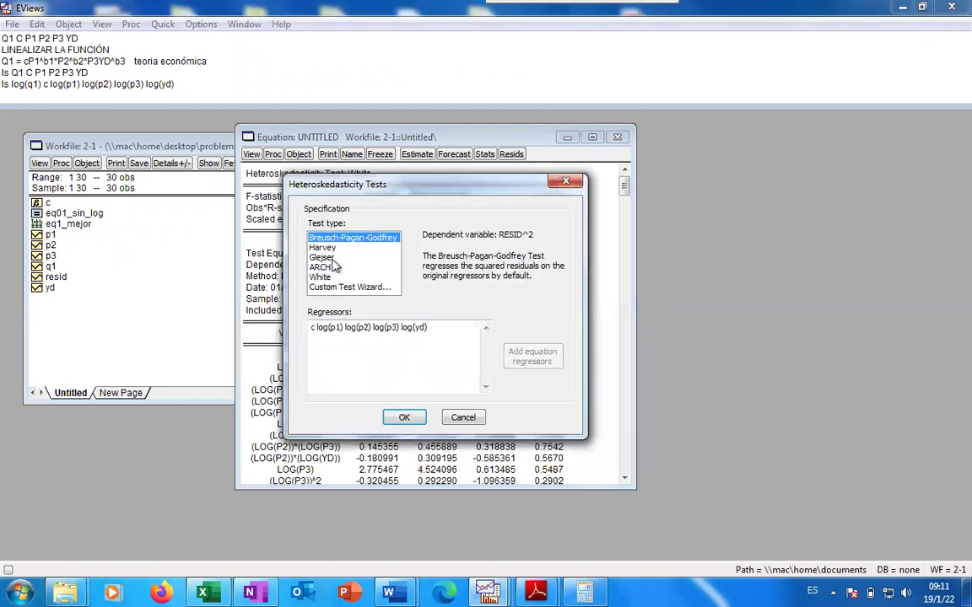
pyautogui.click(331, 257)
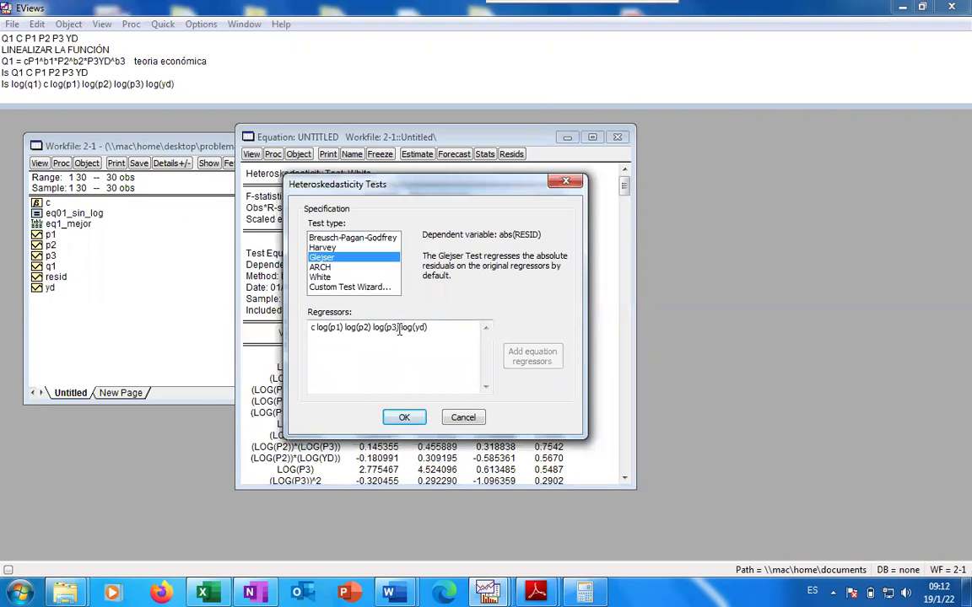
pyautogui.click(372, 328)
pyautogui.press('BackSpace')
pyautogui.press('BackSpace')
pyautogui.press('BackSpace')
pyautogui.press('BackSpace')
pyautogui.press('BackSpace')
pyautogui.press('BackSpace')
pyautogui.press('BackSpace')
pyautogui.press('BackSpace')
pyautogui.press('BackSpace')
pyautogui.press('BackSpace')
pyautogui.press('BackSpace')
pyautogui.press('BackSpace')
pyautogui.press('BackSpace')
pyautogui.press('BackSpace')
pyautogui.press('BackSpace')
pyautogui.press('BackSpace')
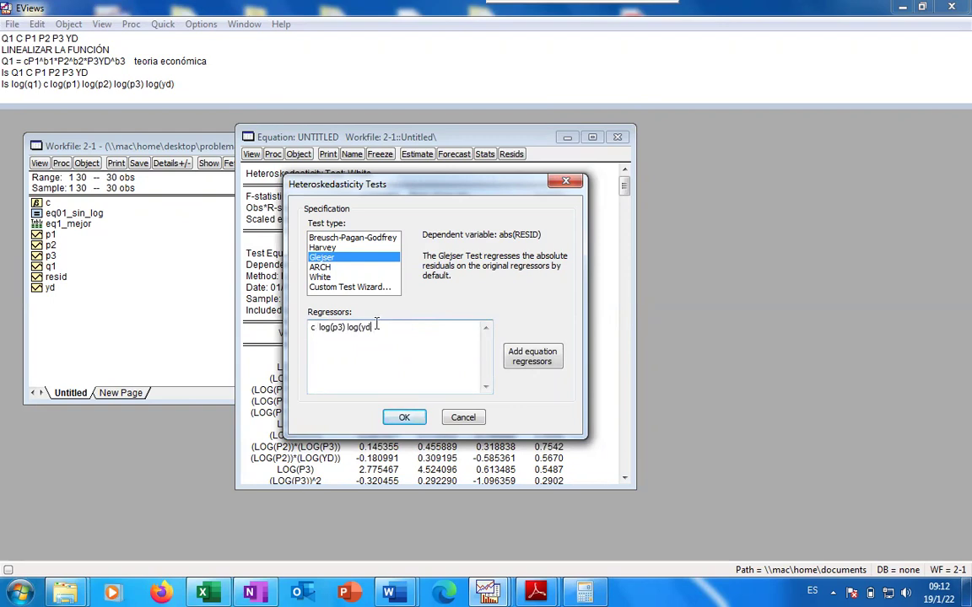
pyautogui.click(401, 419)
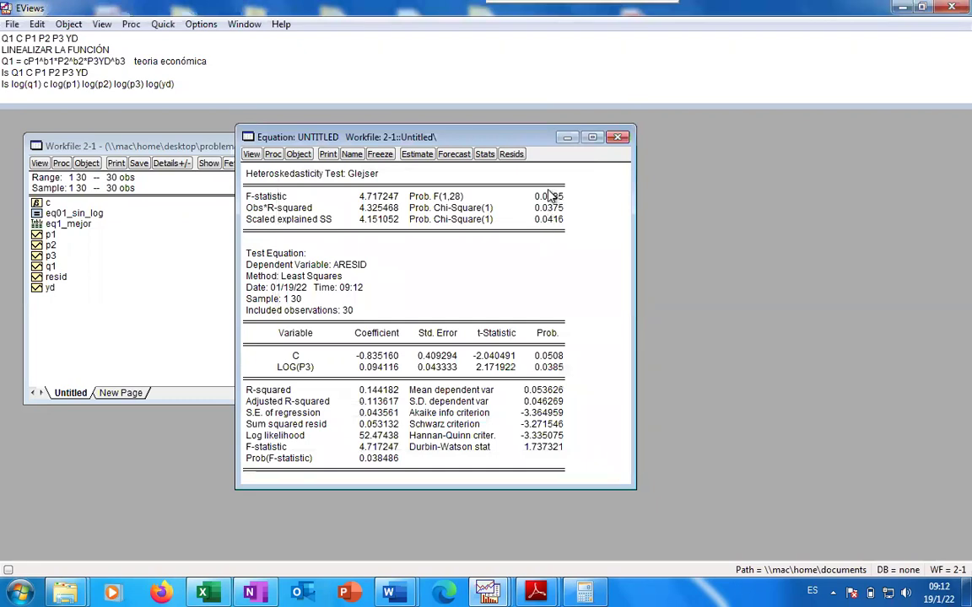
pyautogui.click(251, 155)
pyautogui.moveTo(313, 297)
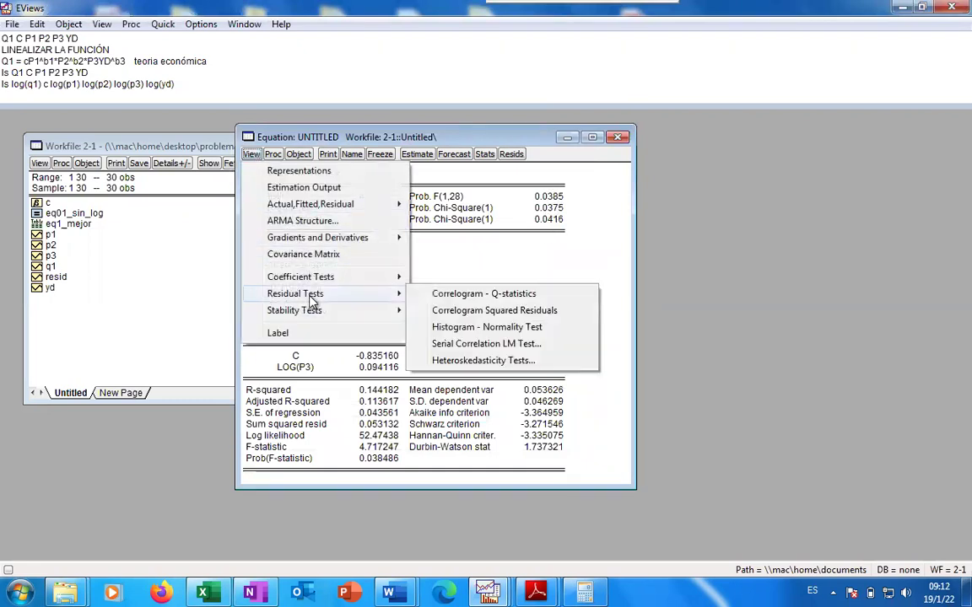
pyautogui.click(456, 361)
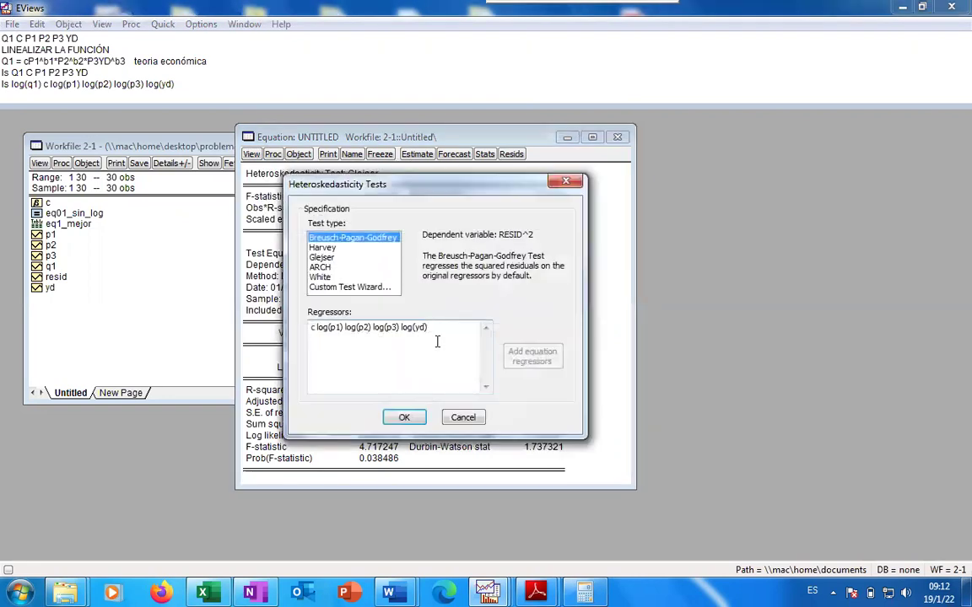
pyautogui.click(463, 418)
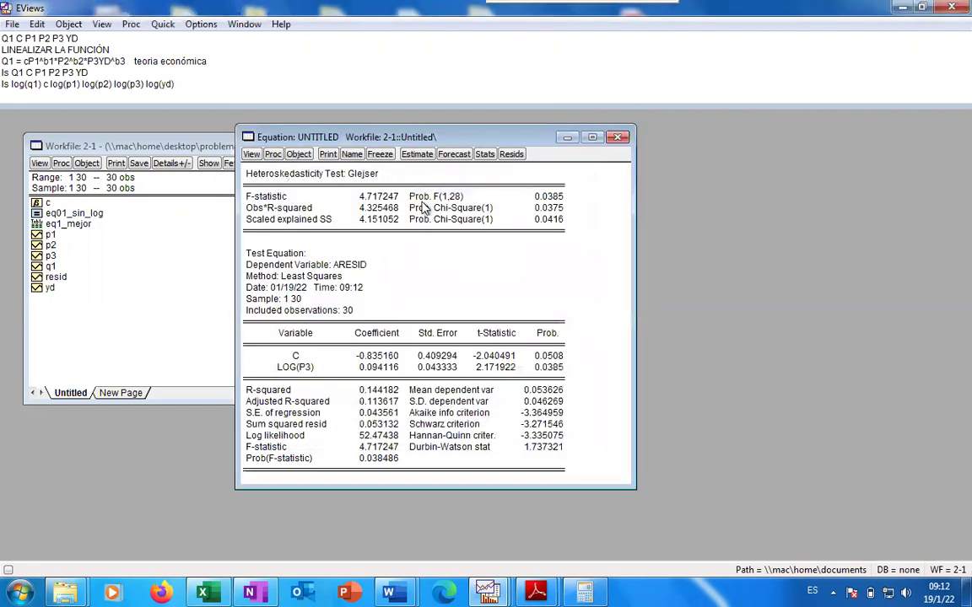
# - Re-estimate the log equation by weighted least squares using 1/log(p3) as the weight
pyautogui.click(417, 155)
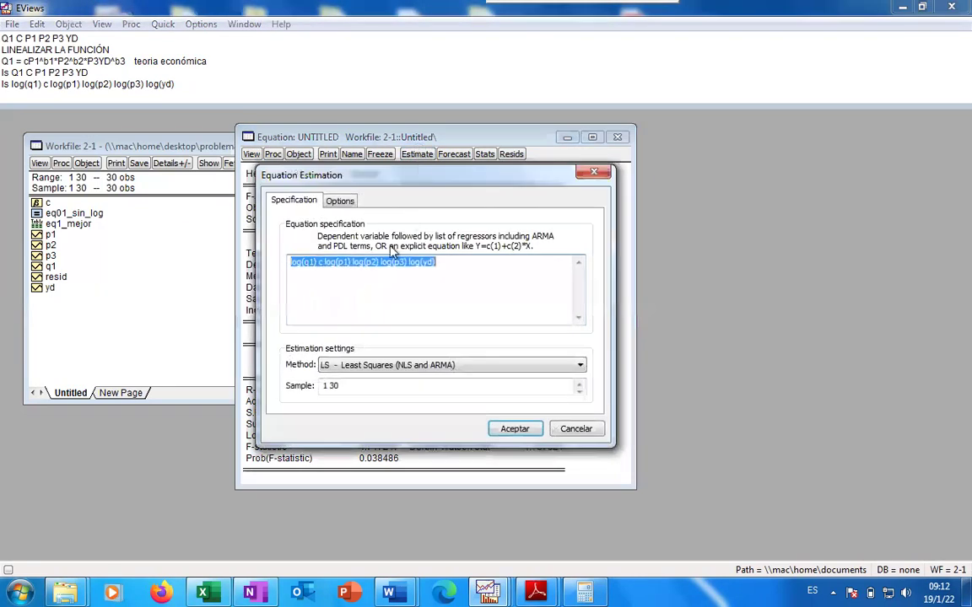
pyautogui.click(340, 200)
pyautogui.click(294, 289)
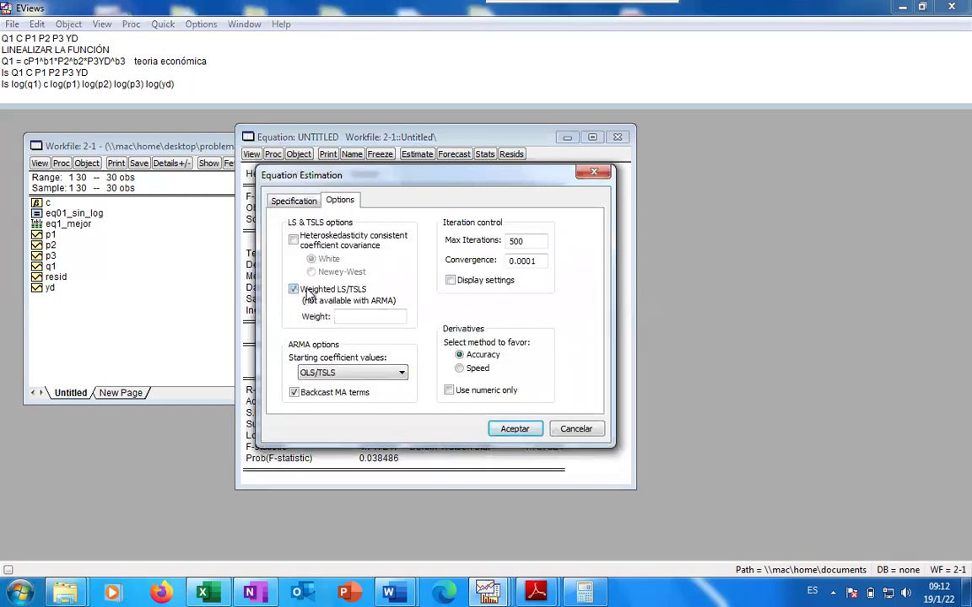
pyautogui.click(359, 316)
pyautogui.write('1/log(')
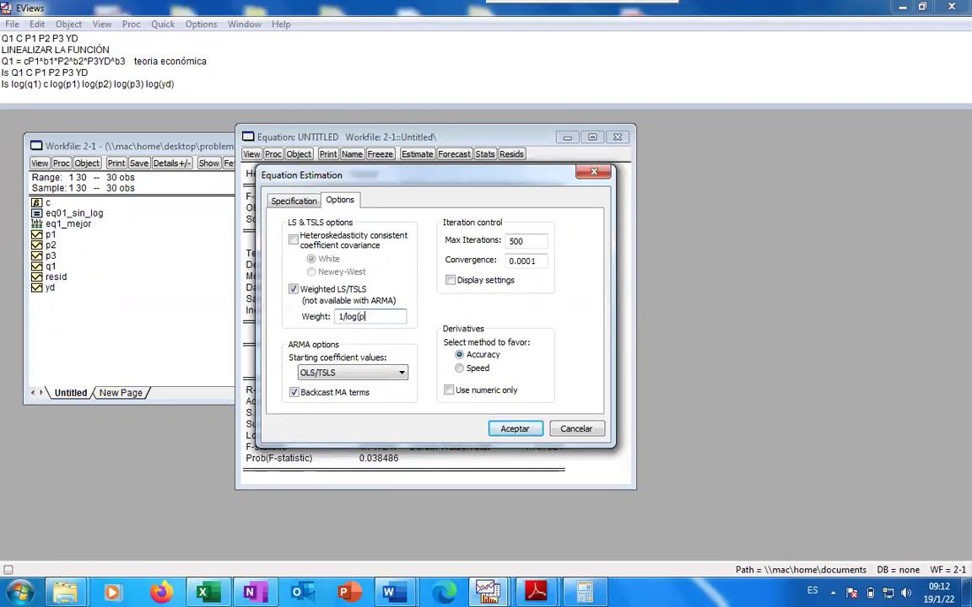
pyautogui.write('p3)')
pyautogui.click(518, 429)
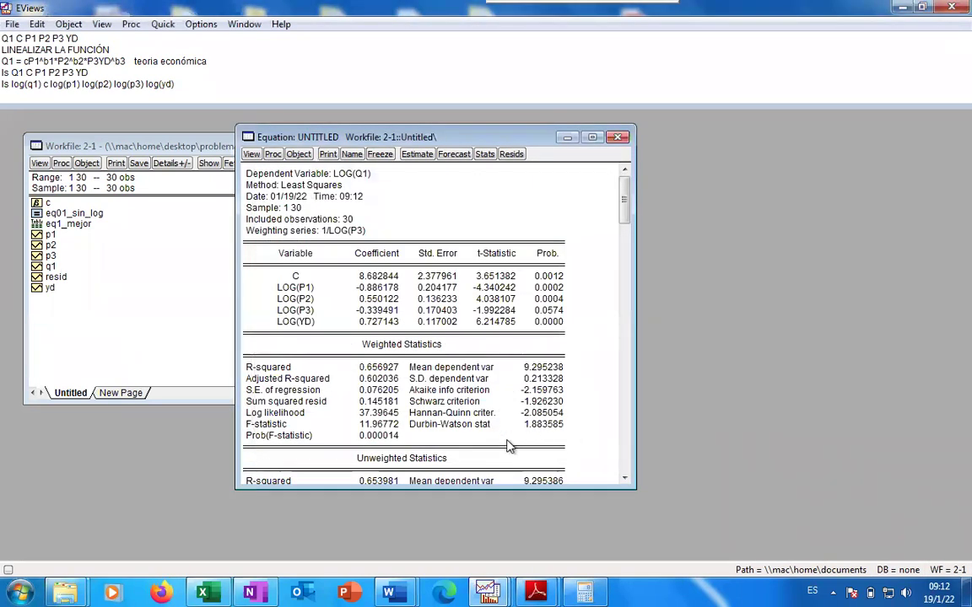
# - Check the significance of LOG(P2) and LOG(P3) in the weighted log equation, enlarging and moving its window to show the full output
pyautogui.click(547, 299)
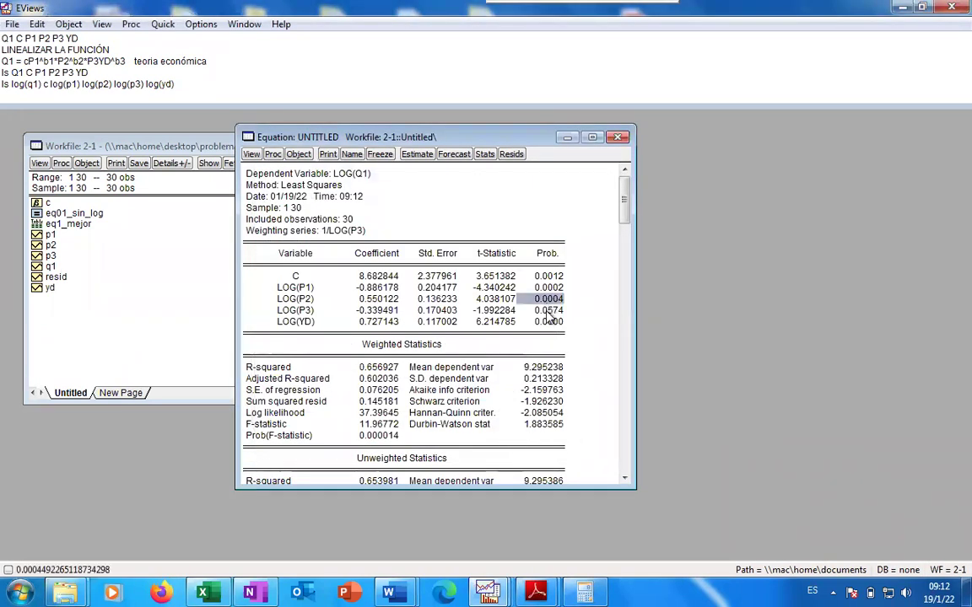
pyautogui.click(437, 310)
pyautogui.moveTo(629, 483); pyautogui.dragTo(640, 546)
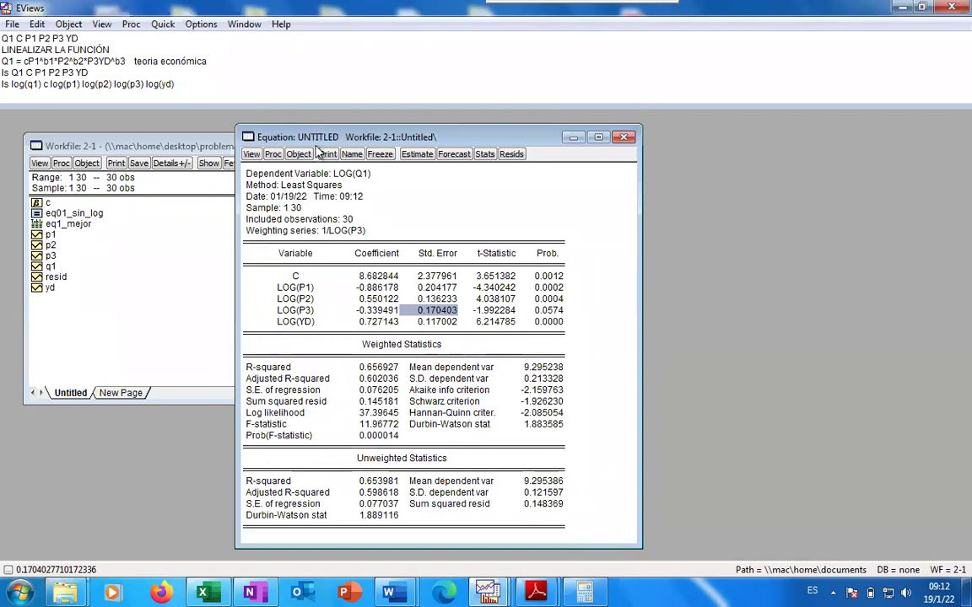
pyautogui.moveTo(287, 136); pyautogui.dragTo(325, 117)
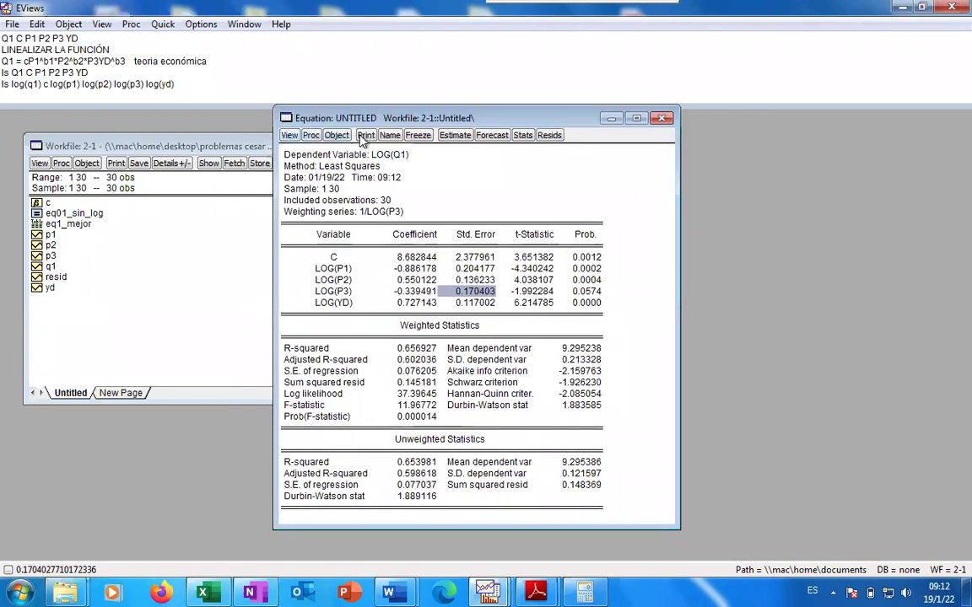
# - Freeze the weighted log equation's output as a table and name it eq2_mejor_log
pyautogui.click(415, 136)
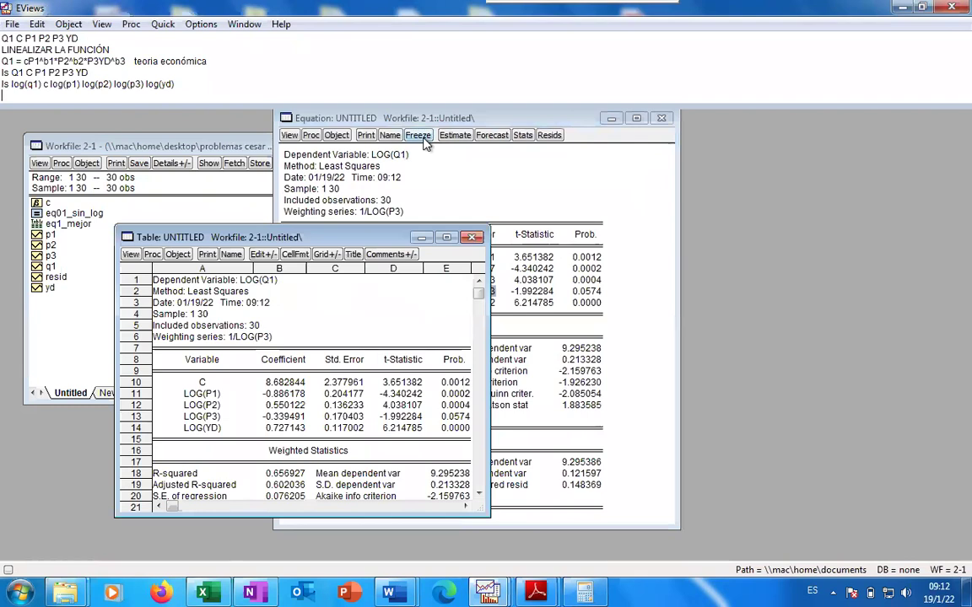
pyautogui.click(232, 255)
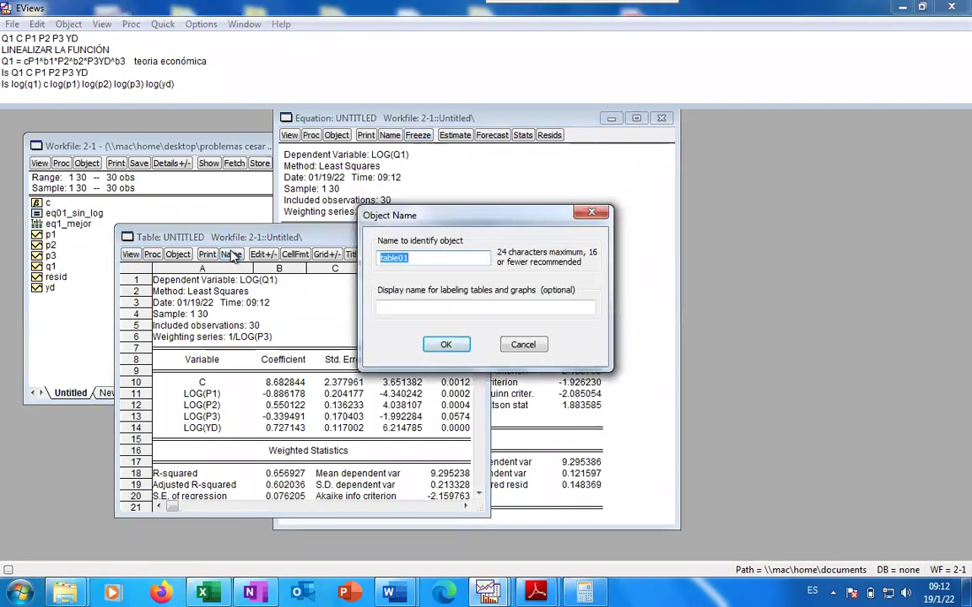
pyautogui.write('eq')
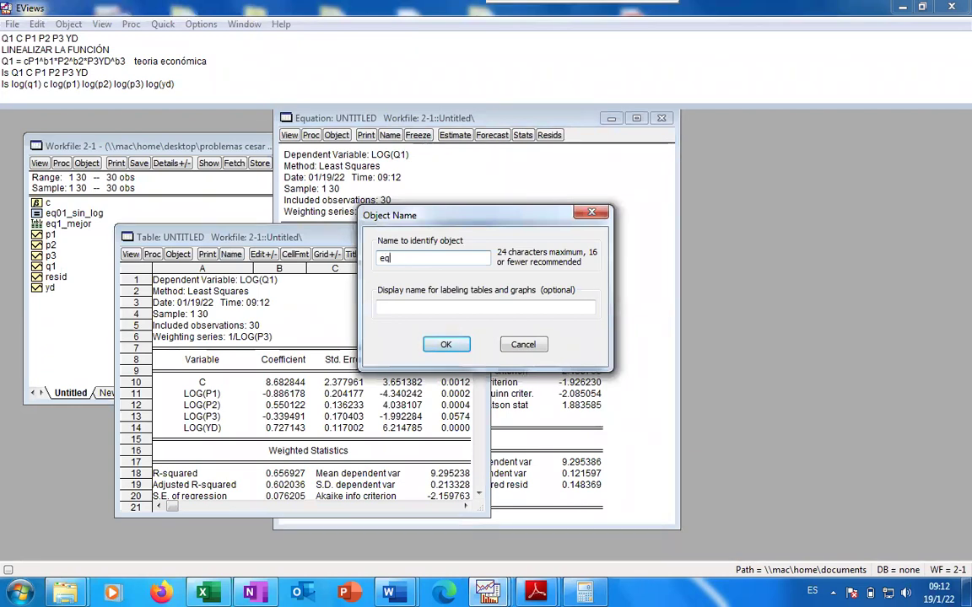
pyautogui.write('2_mejor')
pyautogui.press('BackSpace')
pyautogui.click(447, 344)
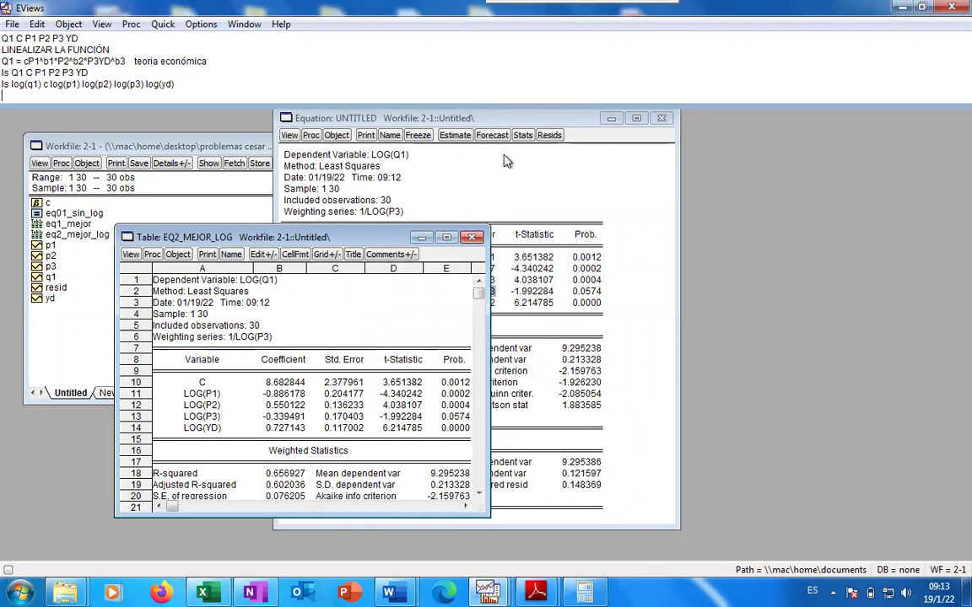
# - Close the untitled log equation, keeping it in the workfile under the name eq02
pyautogui.click(661, 118)
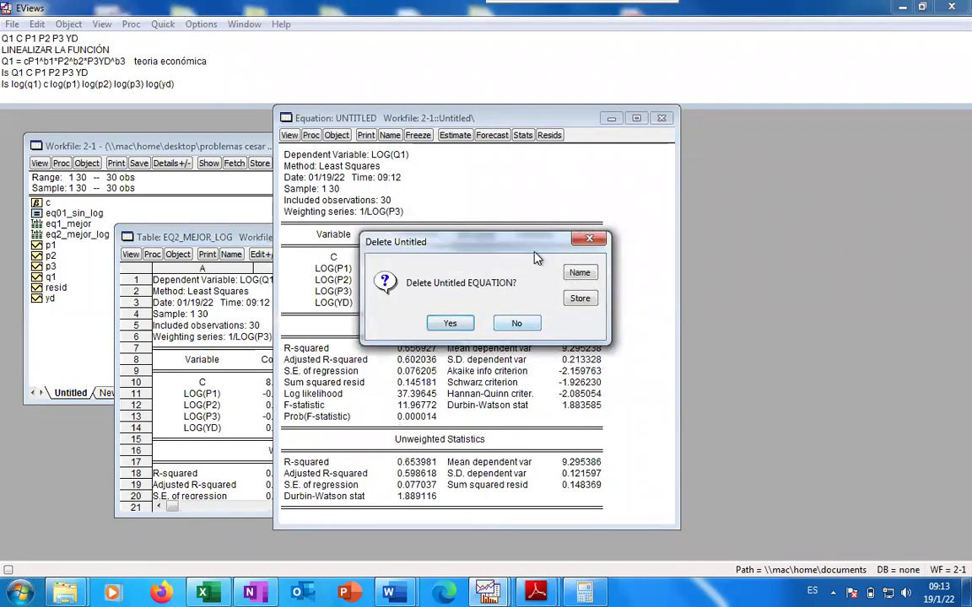
pyautogui.click(580, 273)
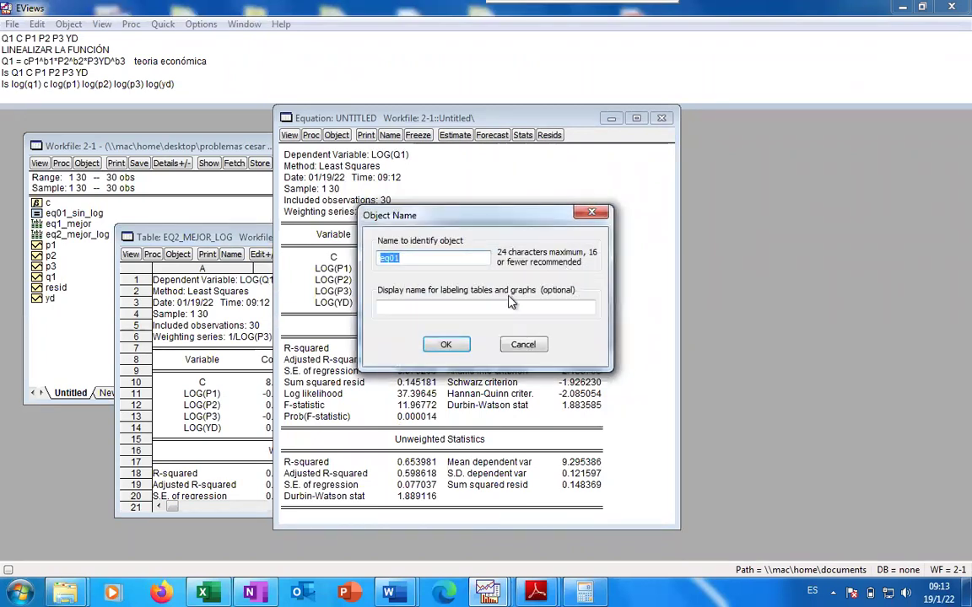
pyautogui.press('End')
pyautogui.write('2')
pyautogui.press('BackSpace')
pyautogui.press('BackSpace')
pyautogui.write('2')
pyautogui.press('Return')
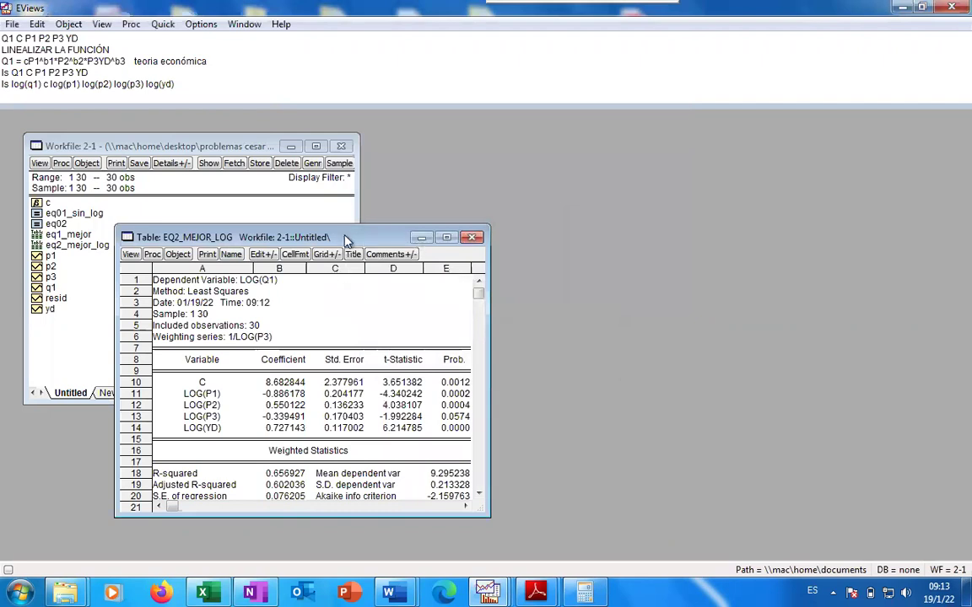
# - Compare the EQ1_MEJOR and EQ2_MEJOR_LOG tables side by side in enlarged windows, then close both
pyautogui.moveTo(333, 242); pyautogui.dragTo(443, 132)
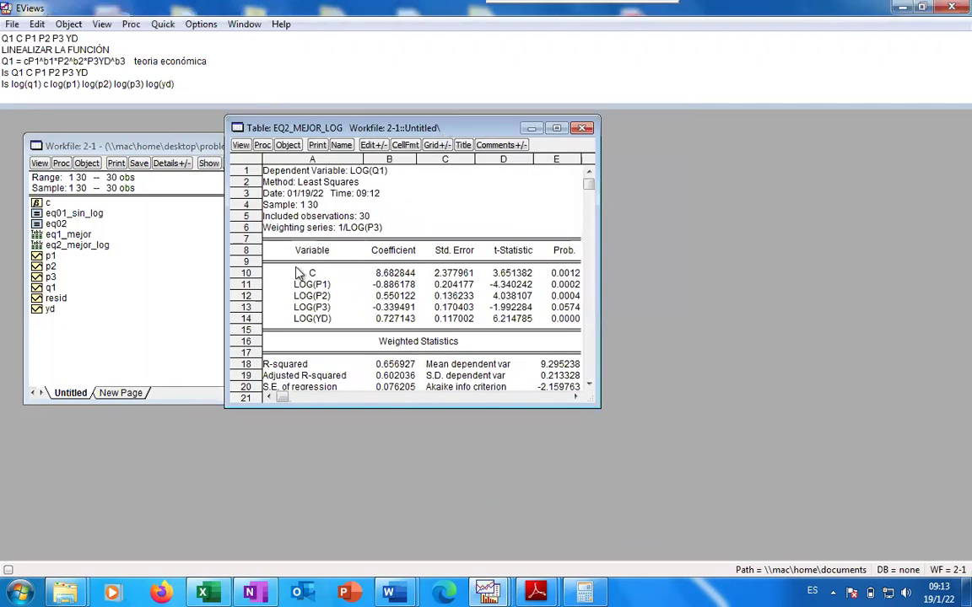
pyautogui.click(76, 244)
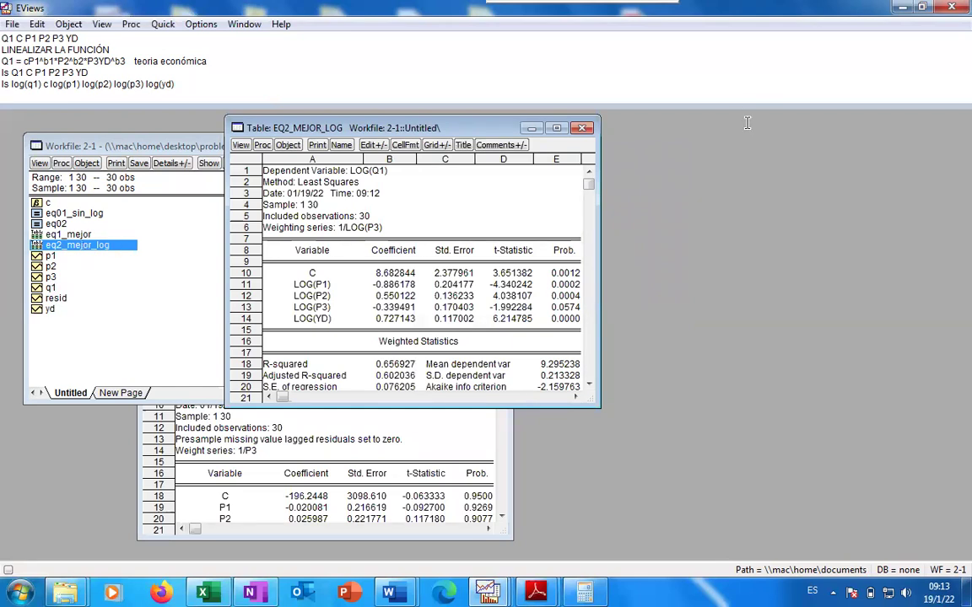
pyautogui.moveTo(491, 132); pyautogui.dragTo(758, 127)
pyautogui.moveTo(405, 262); pyautogui.dragTo(383, 119)
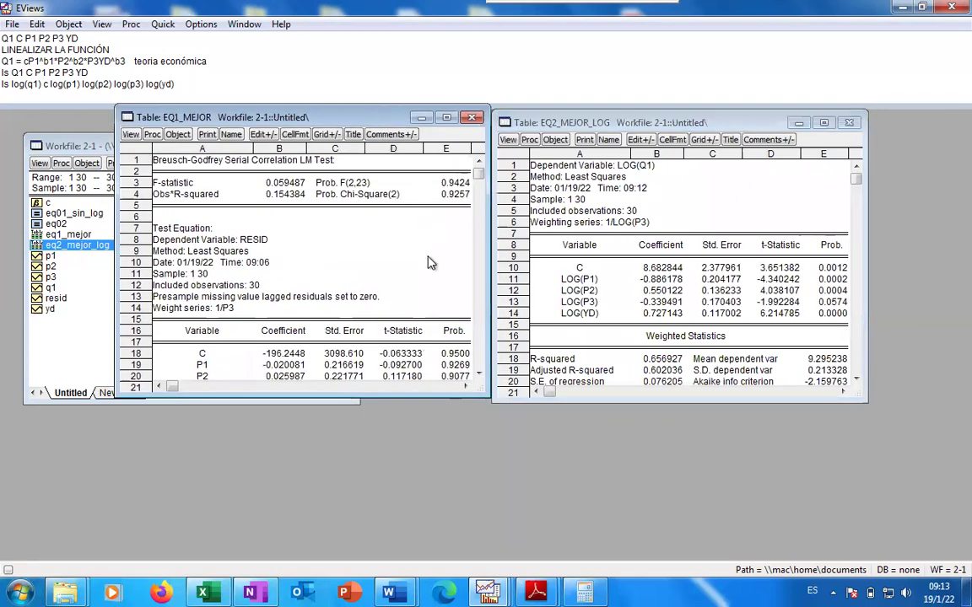
pyautogui.moveTo(487, 396); pyautogui.dragTo(502, 481)
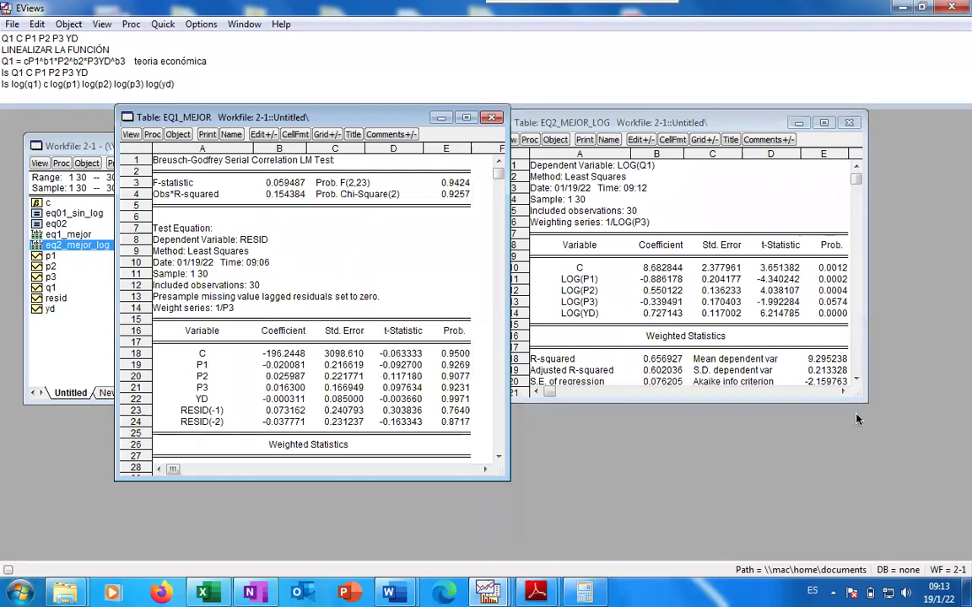
pyautogui.moveTo(861, 407); pyautogui.dragTo(870, 500)
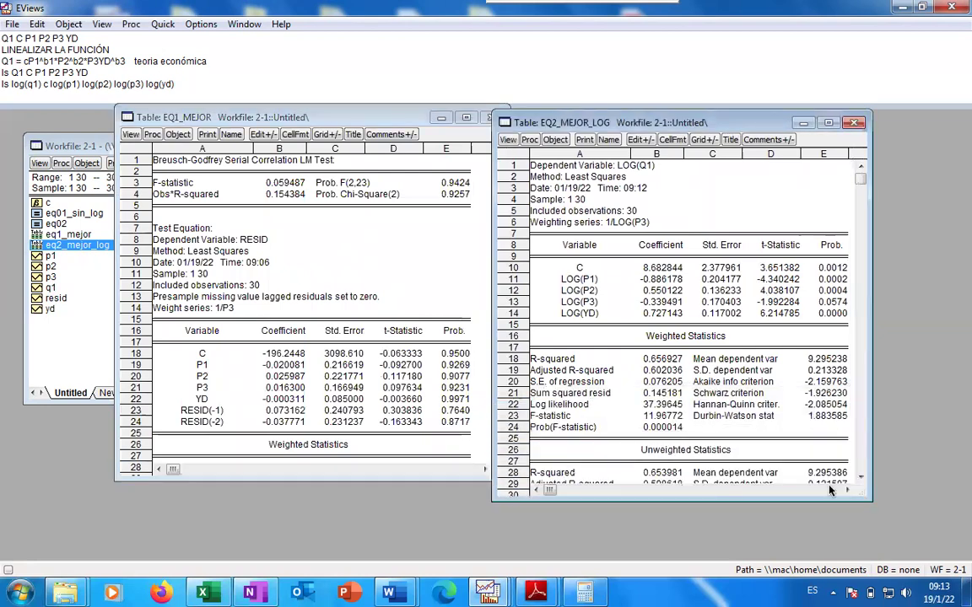
pyautogui.click(278, 355)
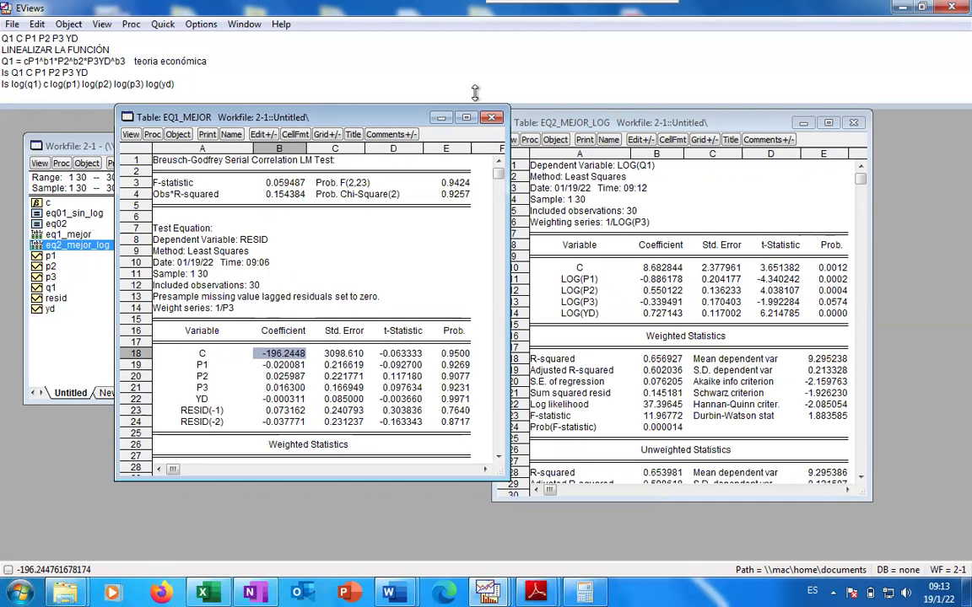
pyautogui.click(491, 118)
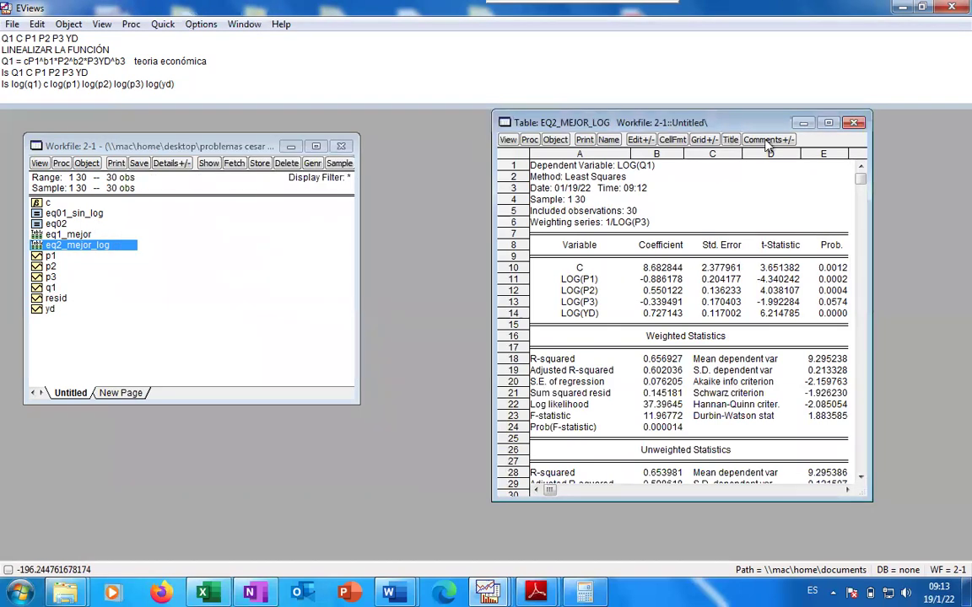
pyautogui.click(854, 124)
# - Open the equations eq01_sin_log and eq02 side by side and enlarge both windows to show their full output
pyautogui.doubleClick(83, 213)
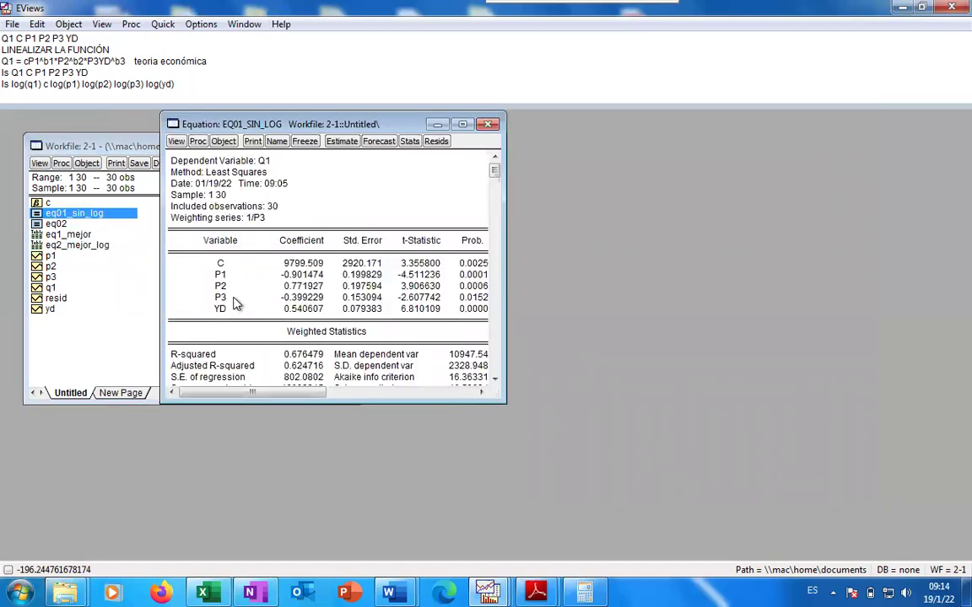
pyautogui.doubleClick(55, 223)
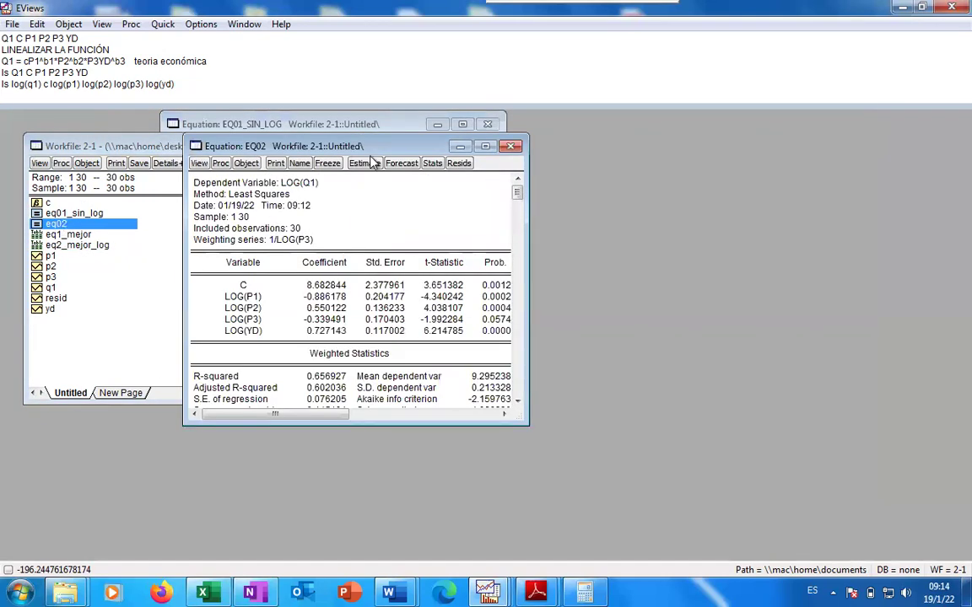
pyautogui.moveTo(381, 152); pyautogui.dragTo(664, 139)
pyautogui.moveTo(689, 129); pyautogui.dragTo(689, 125)
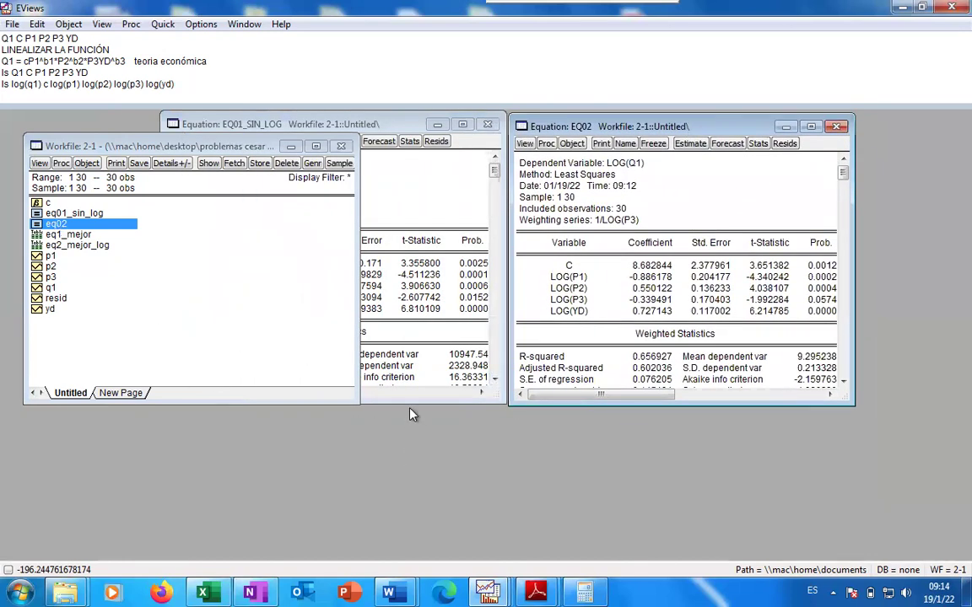
pyautogui.moveTo(417, 399); pyautogui.dragTo(433, 537)
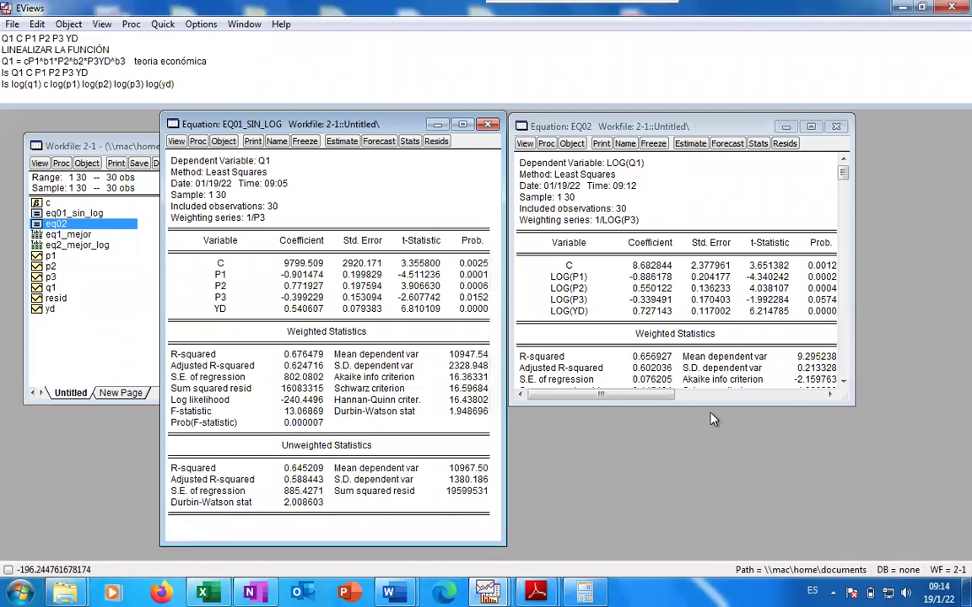
pyautogui.moveTo(713, 406); pyautogui.dragTo(718, 544)
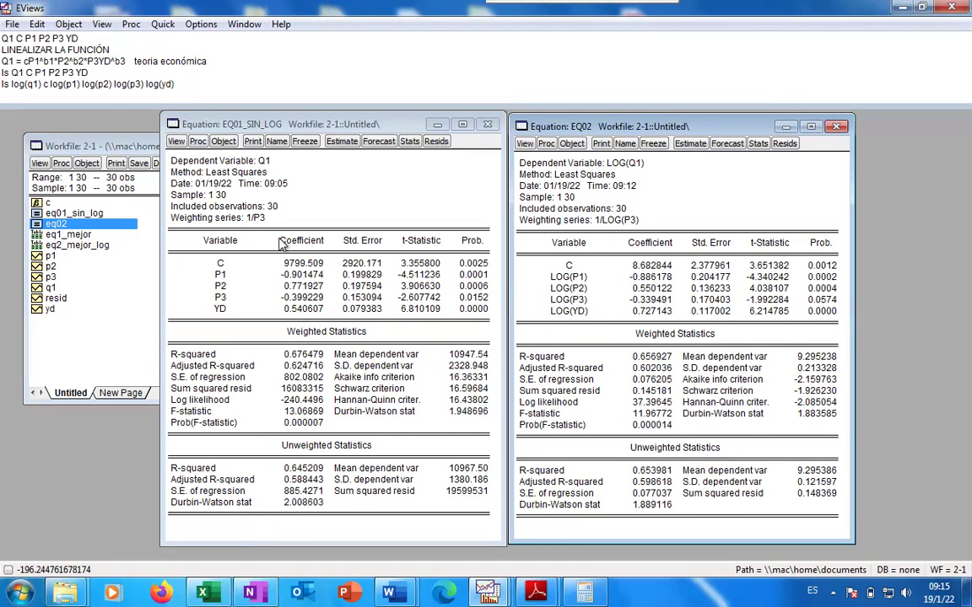
# - Compare the linear and log equations' coefficients, including both constants, and check the linear model's Schwarz criterion
pyautogui.click(309, 300)
pyautogui.press('Down')
pyautogui.press('Up')
pyautogui.press('Down')
pyautogui.press('Up')
pyautogui.press('Up')
pyautogui.press('Up')
pyautogui.press('Up')
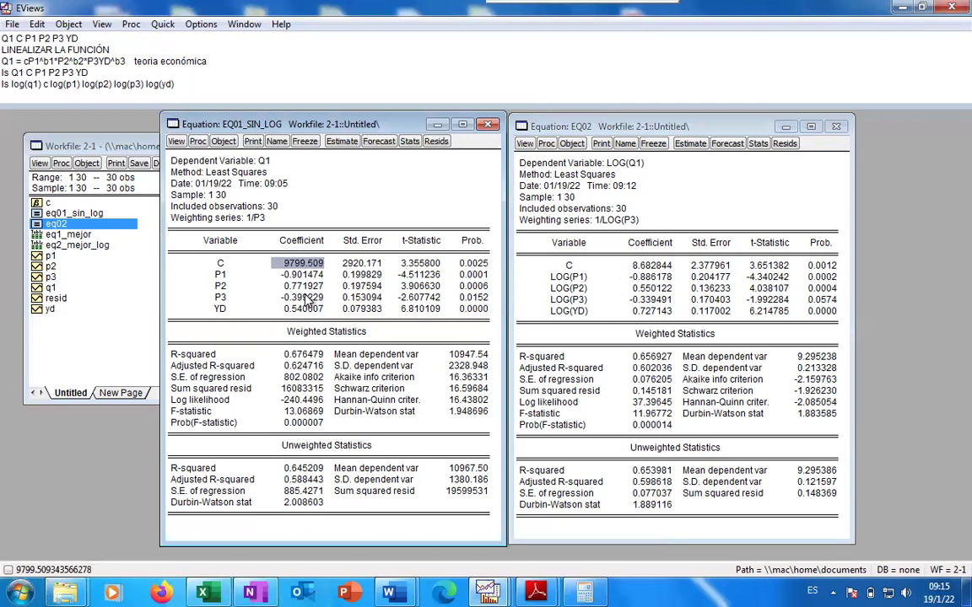
pyautogui.click(651, 265)
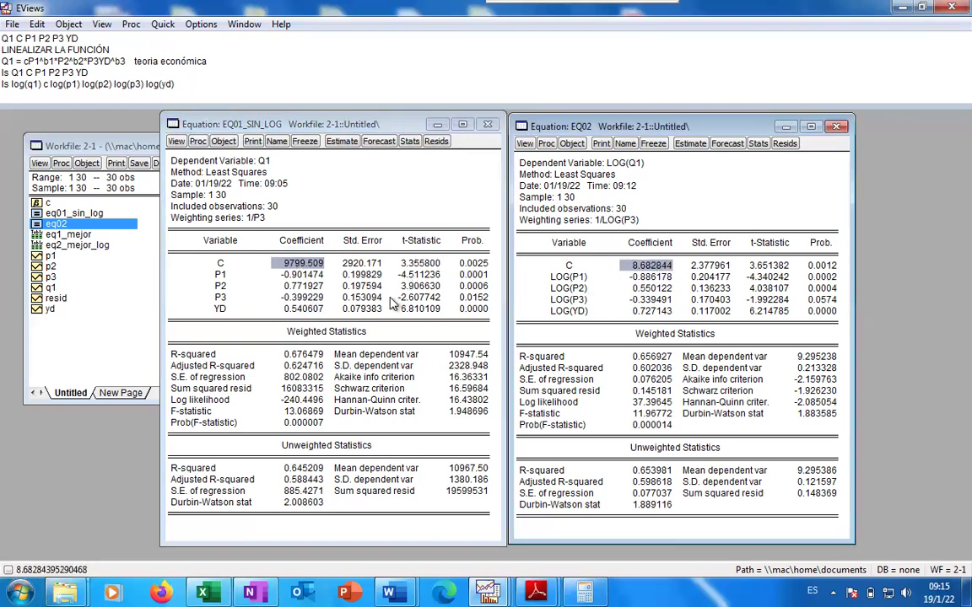
pyautogui.click(396, 388)
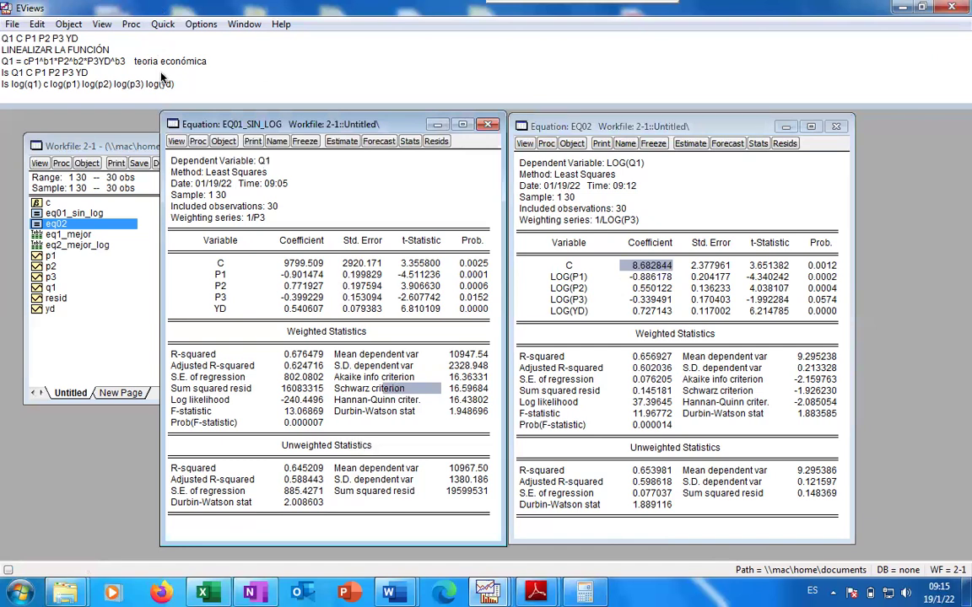
# - Highlight the log-log estimation command and then the linear one to contrast the two specifications
pyautogui.moveTo(175, 84); pyautogui.dragTo(6, 87)
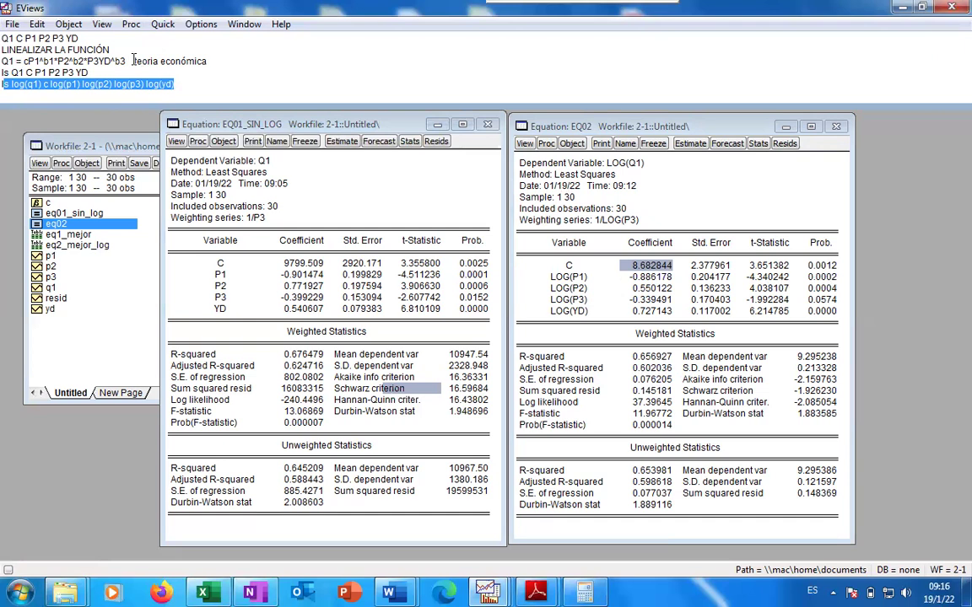
pyautogui.moveTo(102, 74); pyautogui.dragTo(7, 70)
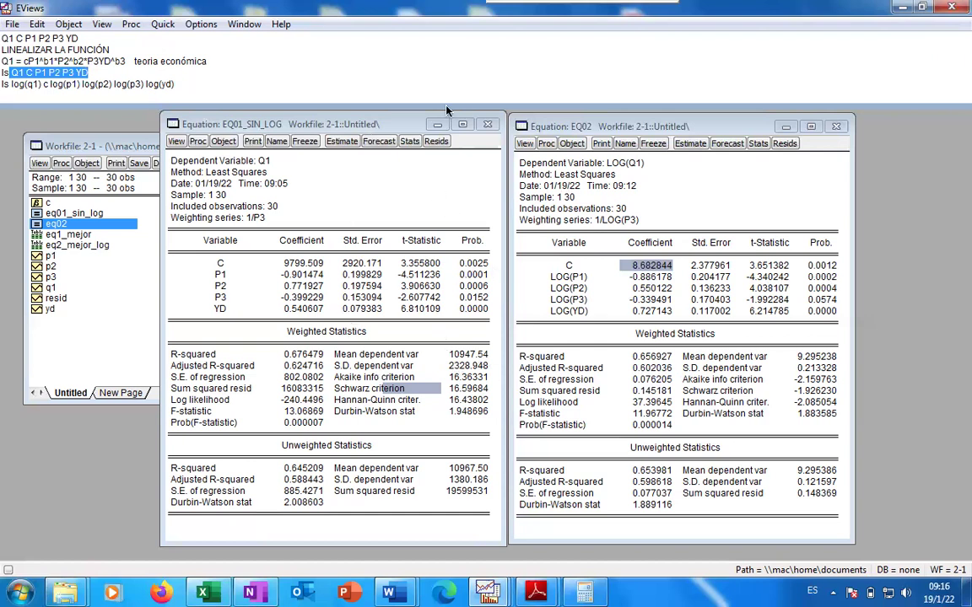
pyautogui.click(889, 62)
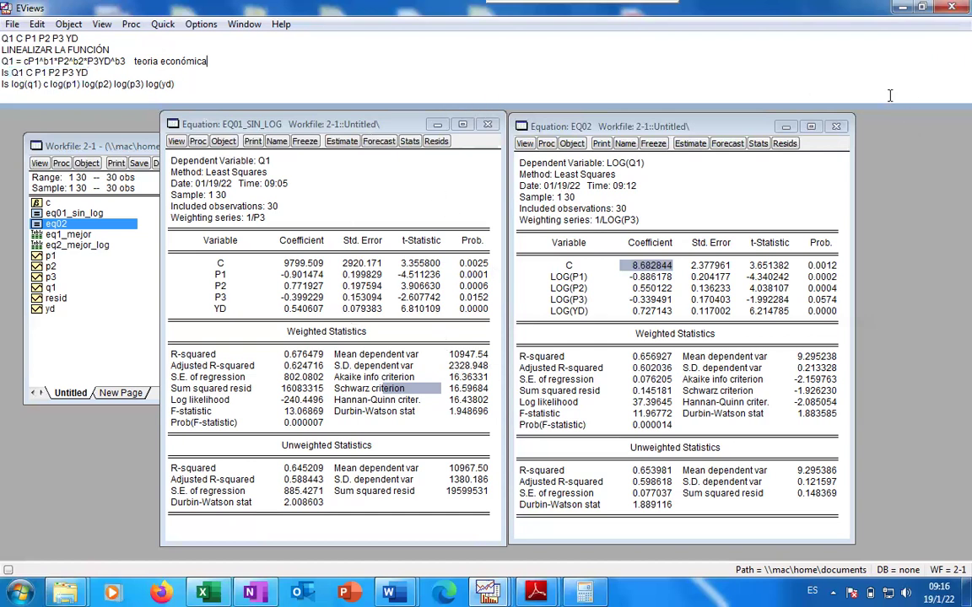
pyautogui.moveTo(891, 101); pyautogui.dragTo(908, 287)
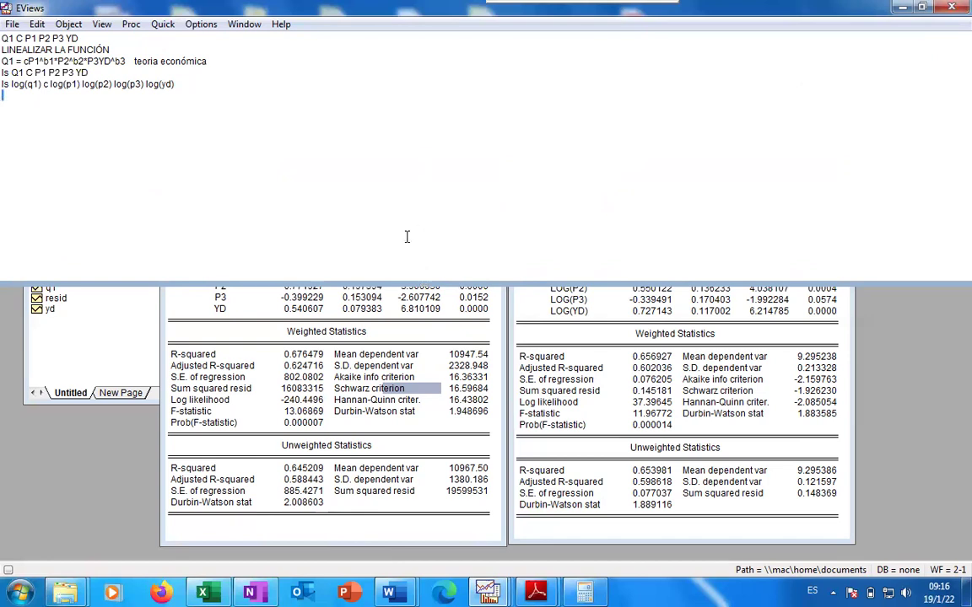
pyautogui.moveTo(419, 281); pyautogui.dragTo(426, 77)
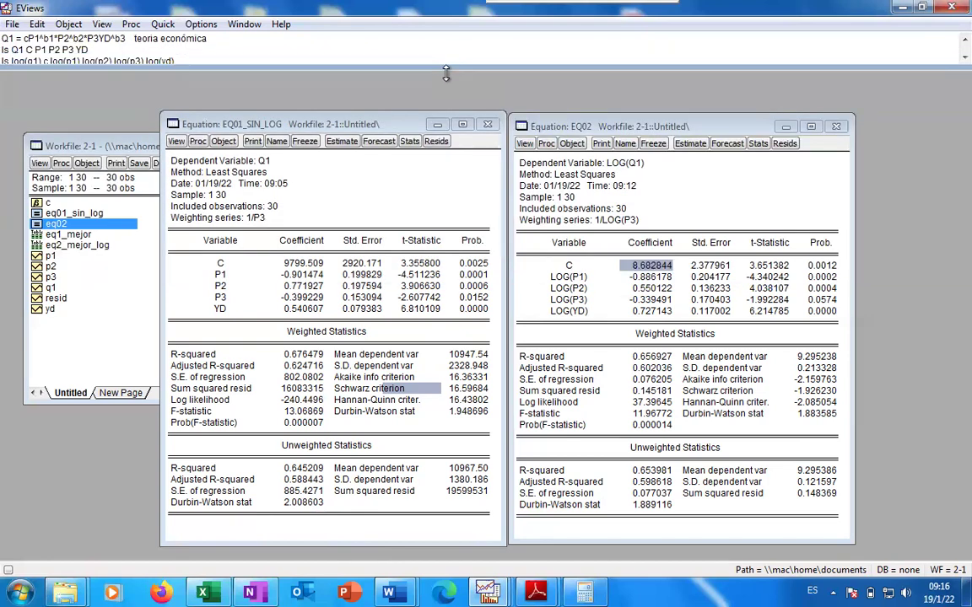
# - Open Paint and draw a vertical axis, a horizontal axis about 304 px long and a descending diagonal of about 274 × 219 px joining them
pyautogui.click(19, 593)
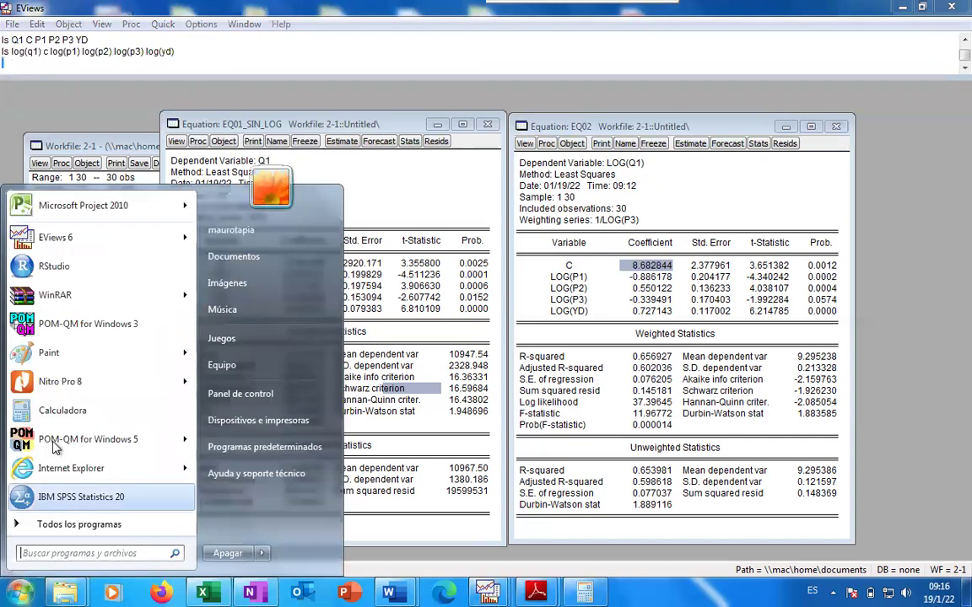
pyautogui.click(84, 351)
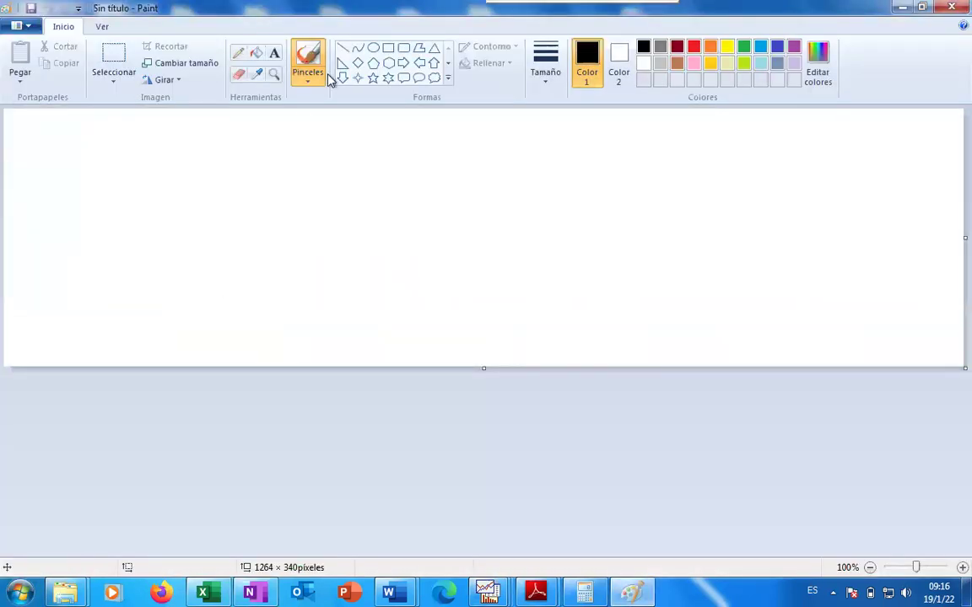
pyautogui.click(342, 47)
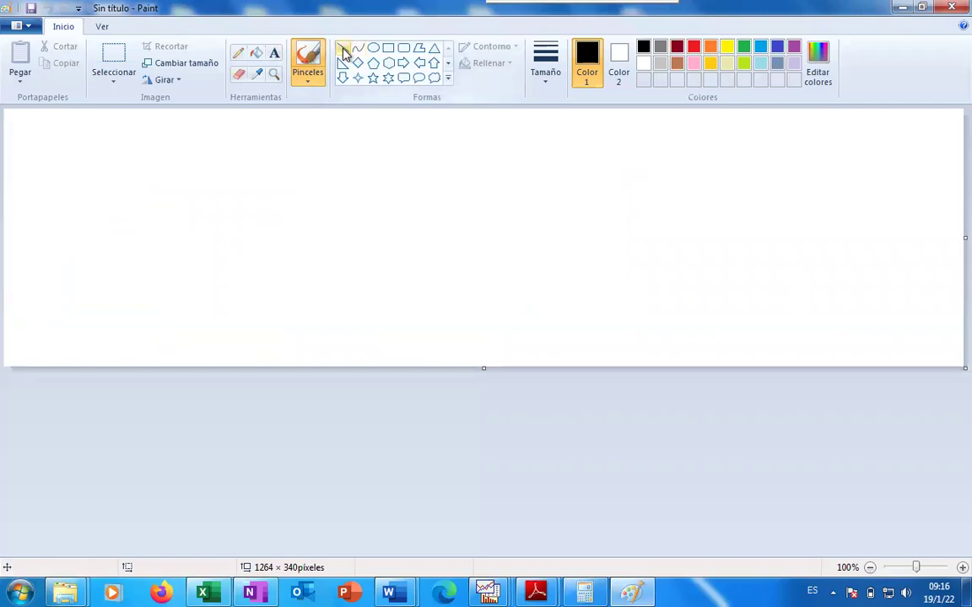
pyautogui.moveTo(251, 115); pyautogui.dragTo(481, 287)
pyautogui.click(258, 297)
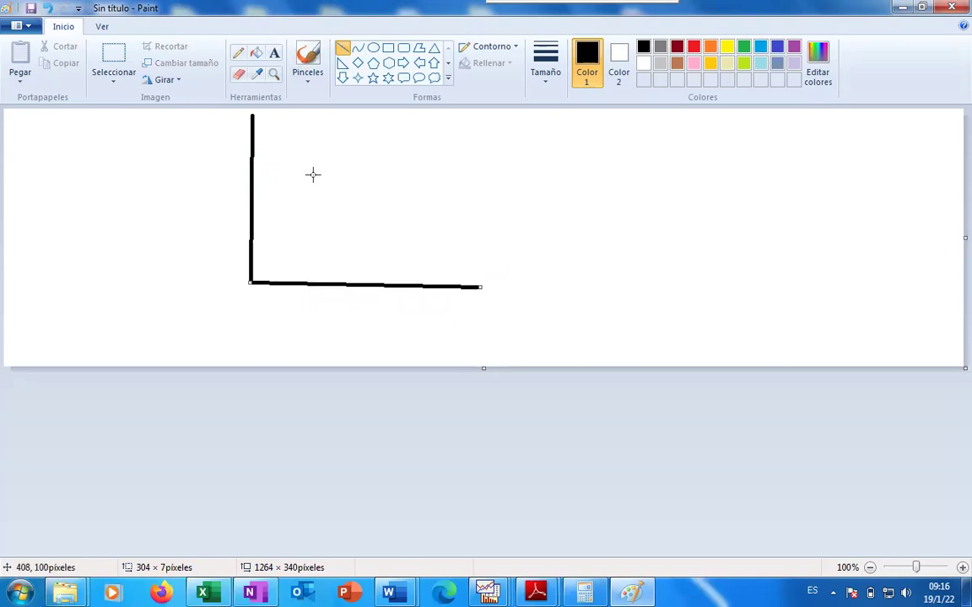
pyautogui.moveTo(255, 117); pyautogui.dragTo(464, 283)
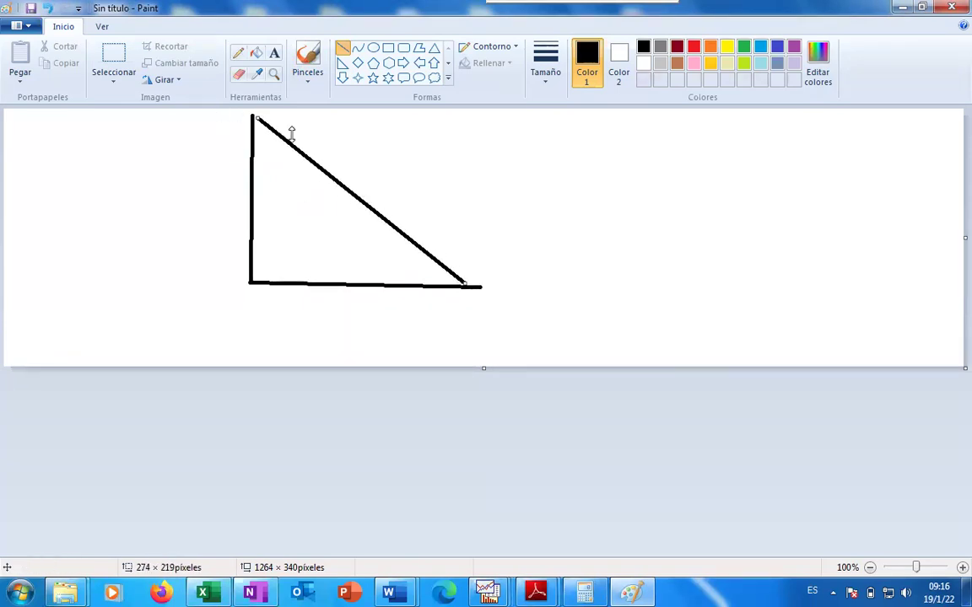
# - Label the upper end of the vertical axis "1" and the far end of the horizontal axis "2"
pyautogui.click(275, 55)
pyautogui.click(213, 109)
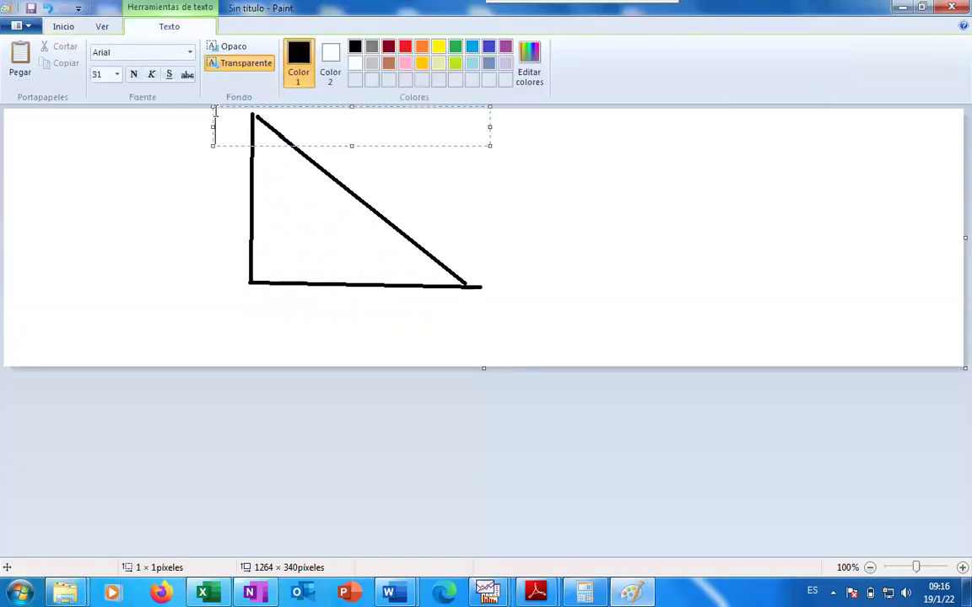
pyautogui.write('1')
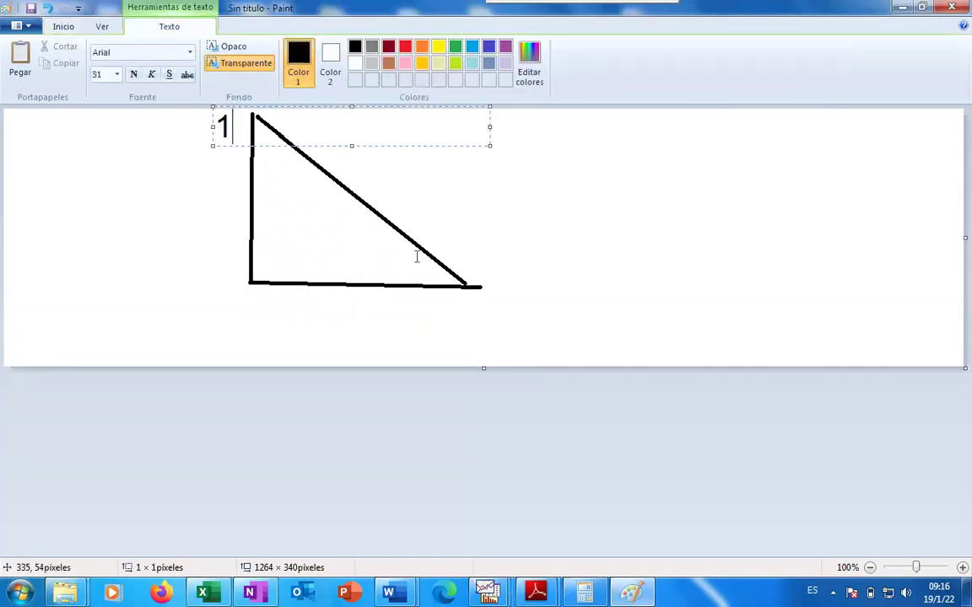
pyautogui.click(491, 317)
pyautogui.click(477, 309)
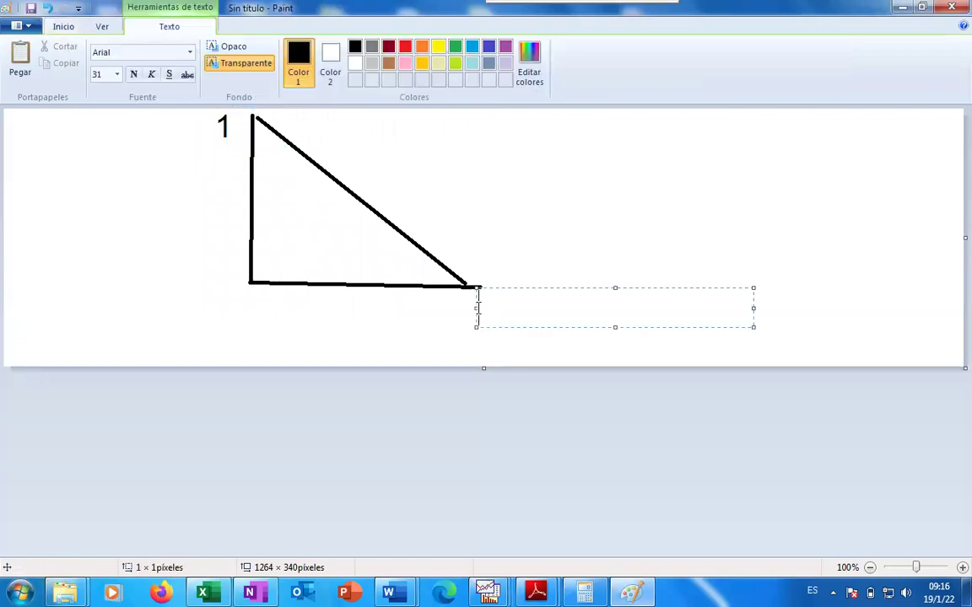
pyautogui.write('2')
pyautogui.click(529, 250)
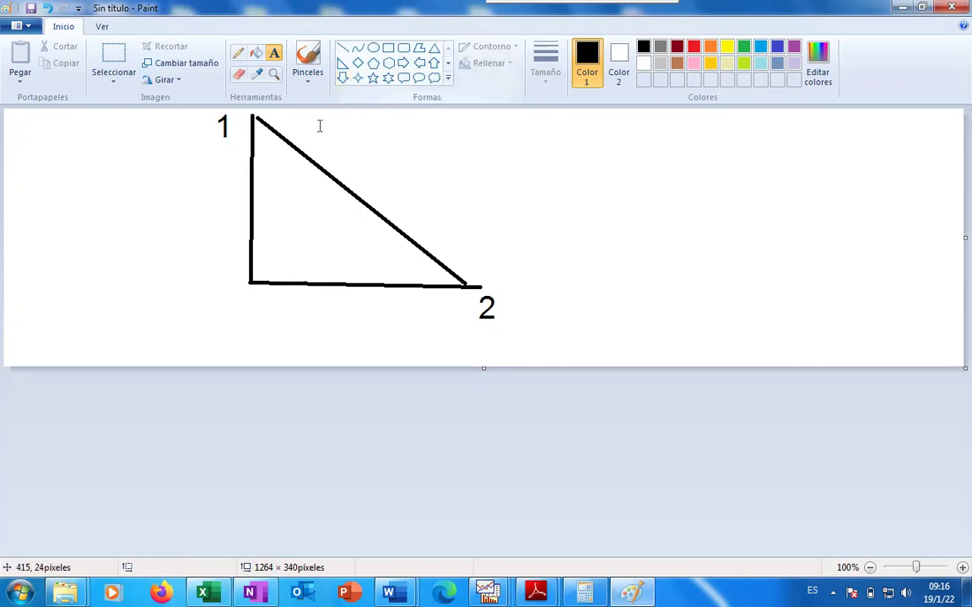
pyautogui.click(358, 48)
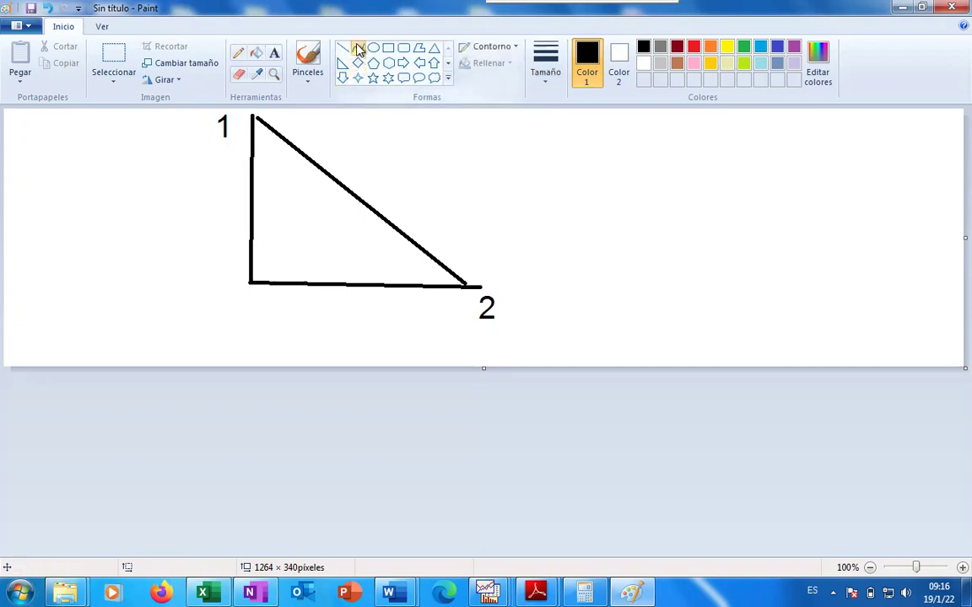
pyautogui.moveTo(334, 108); pyautogui.dragTo(330, 152)
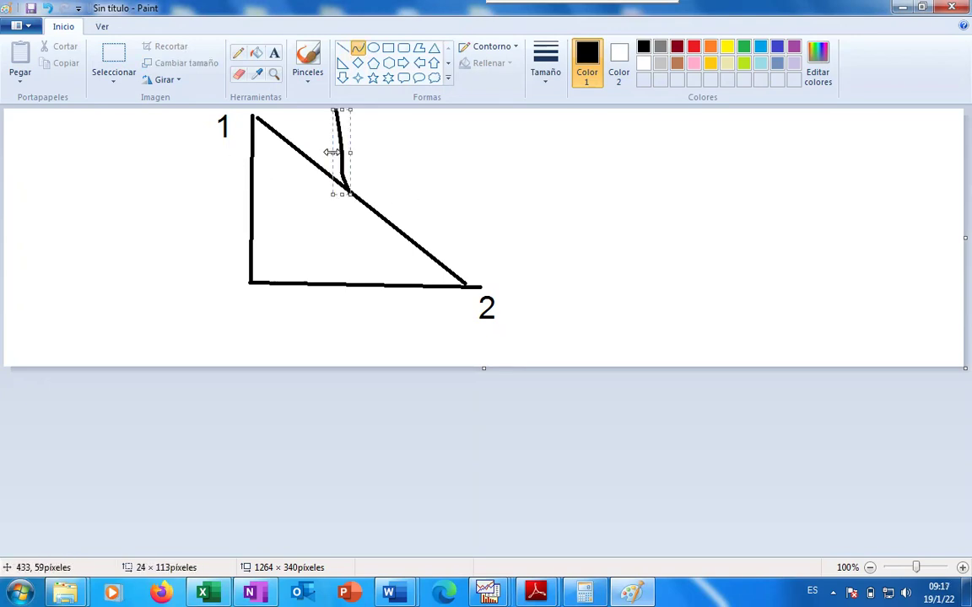
pyautogui.hotkey('ctrl', 'z')
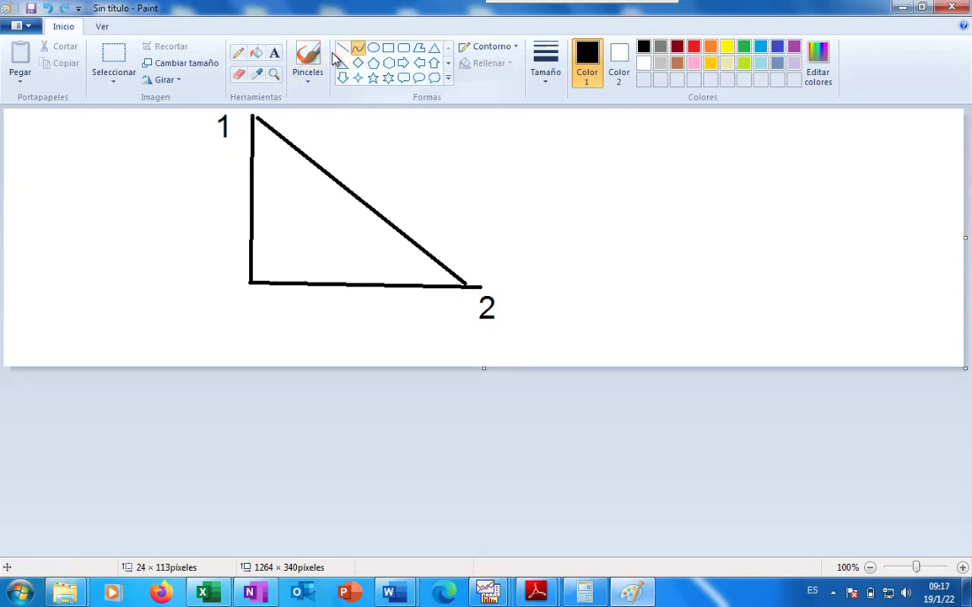
# - Draw an L-shaped curve with its corner on the middle of the diagonal, using the Pencil at its thickest size
pyautogui.click(238, 53)
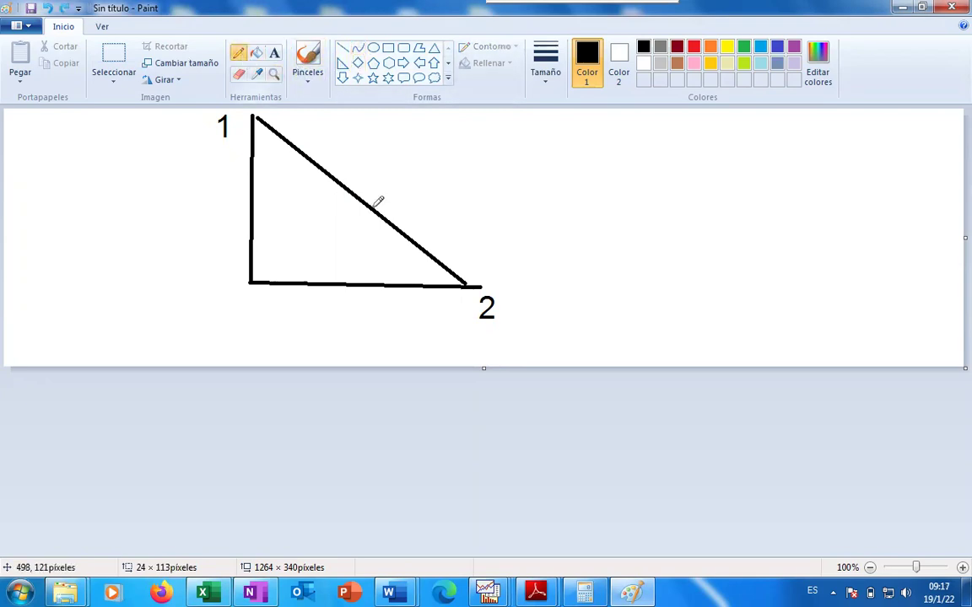
pyautogui.moveTo(331, 177); pyautogui.dragTo(334, 98)
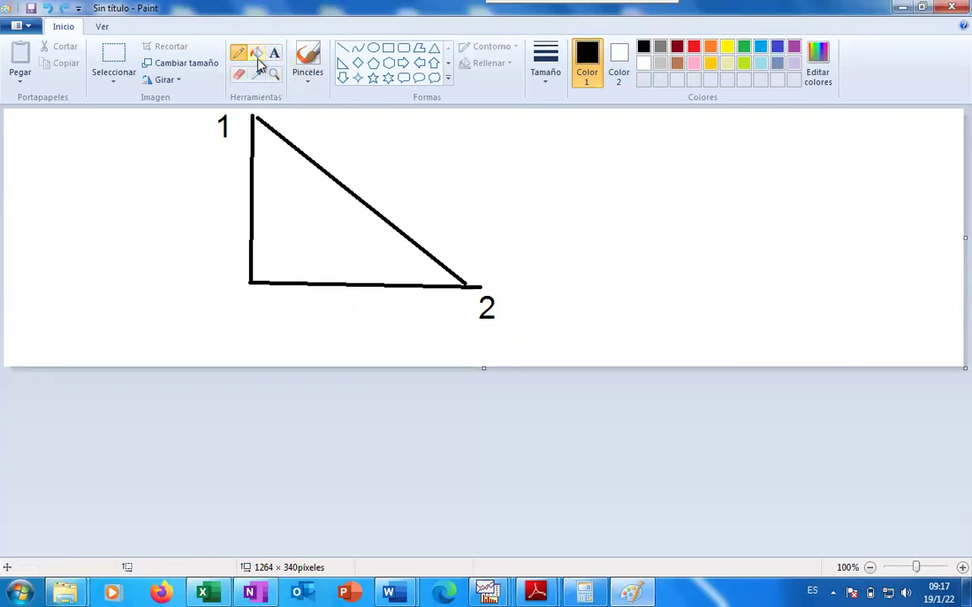
pyautogui.click(547, 73)
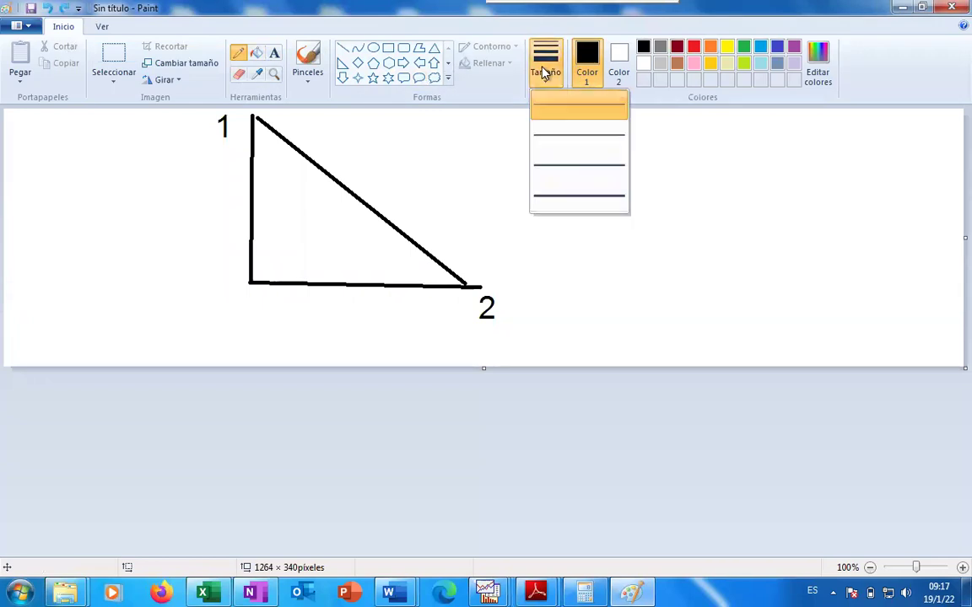
pyautogui.click(555, 199)
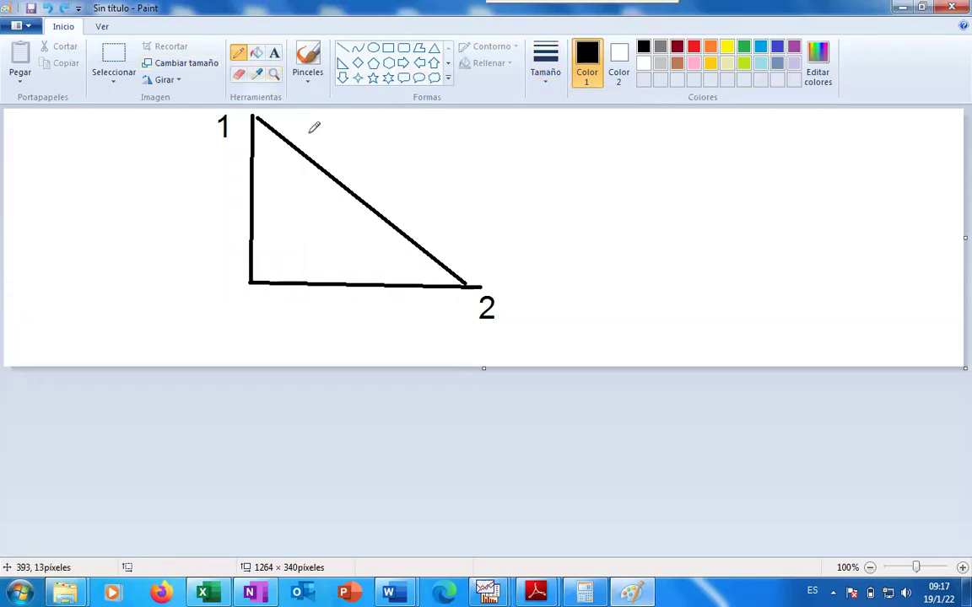
pyautogui.moveTo(362, 198); pyautogui.dragTo(368, 97)
pyautogui.moveTo(362, 198); pyautogui.dragTo(529, 199)
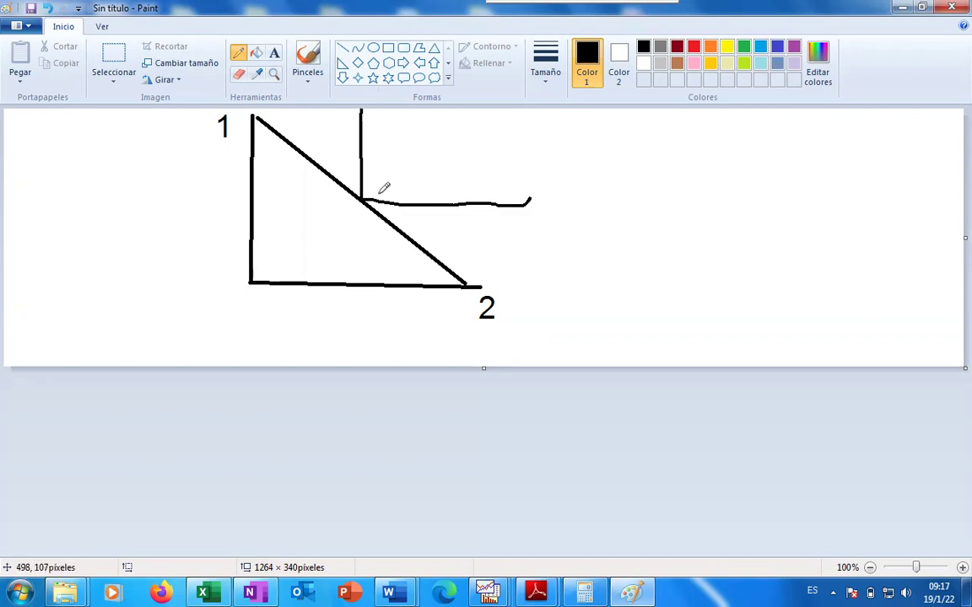
# - Mark the point where the L-shaped curve meets the diagonal in red and label it "max ben posible" in red text
pyautogui.click(694, 49)
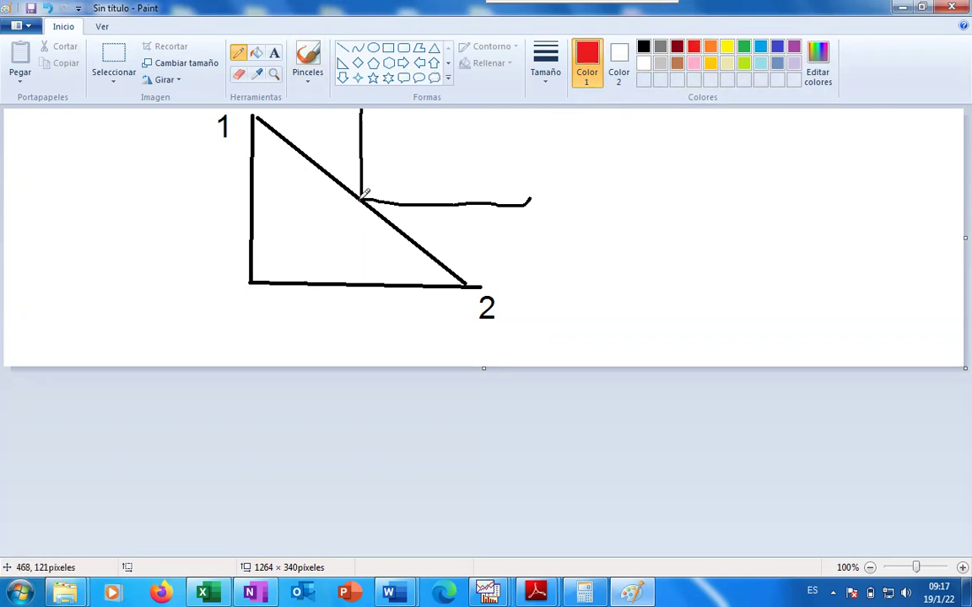
pyautogui.moveTo(361, 198); pyautogui.dragTo(363, 201)
pyautogui.click(275, 53)
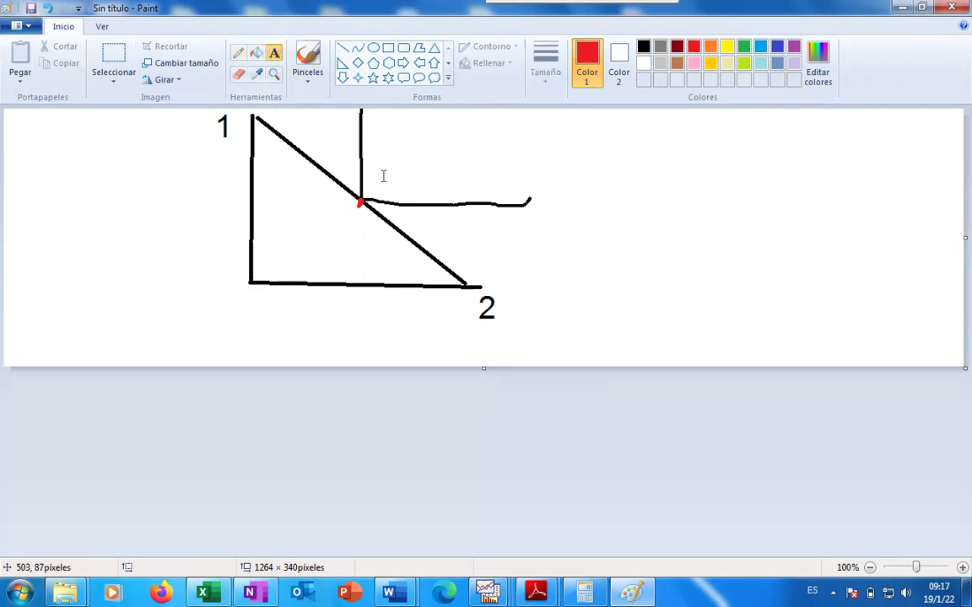
pyautogui.click(383, 176)
pyautogui.write('max ben')
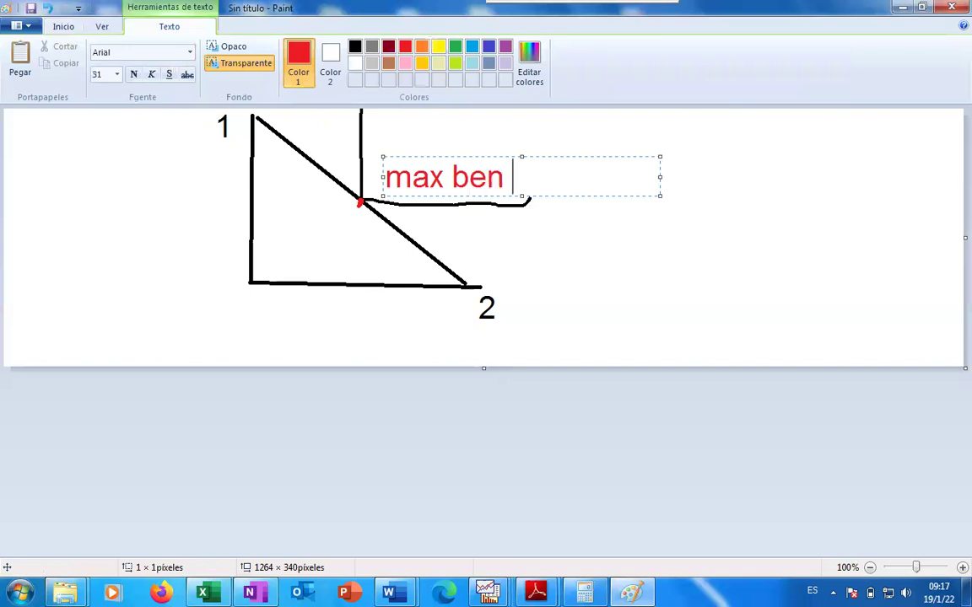
pyautogui.write(' posible')
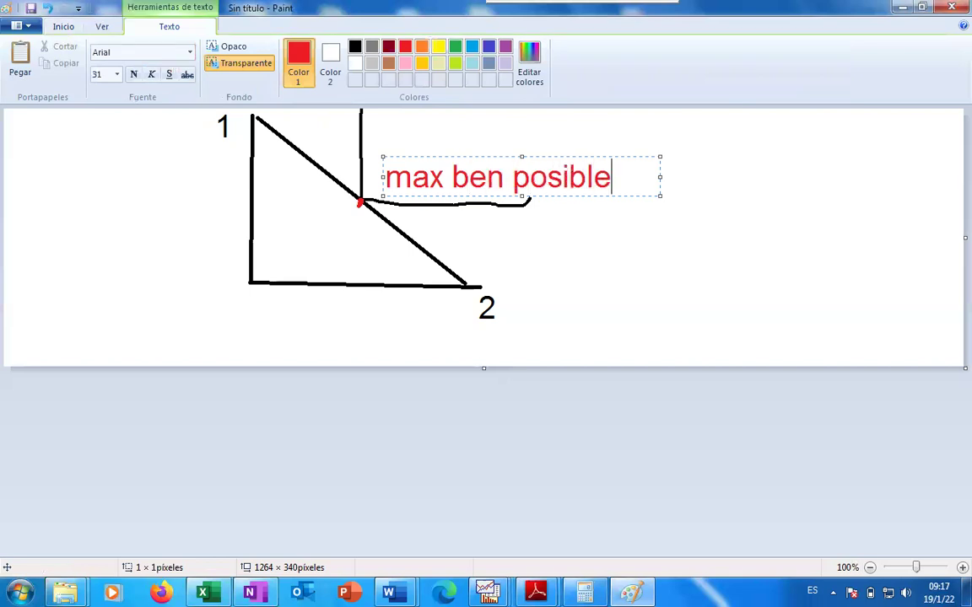